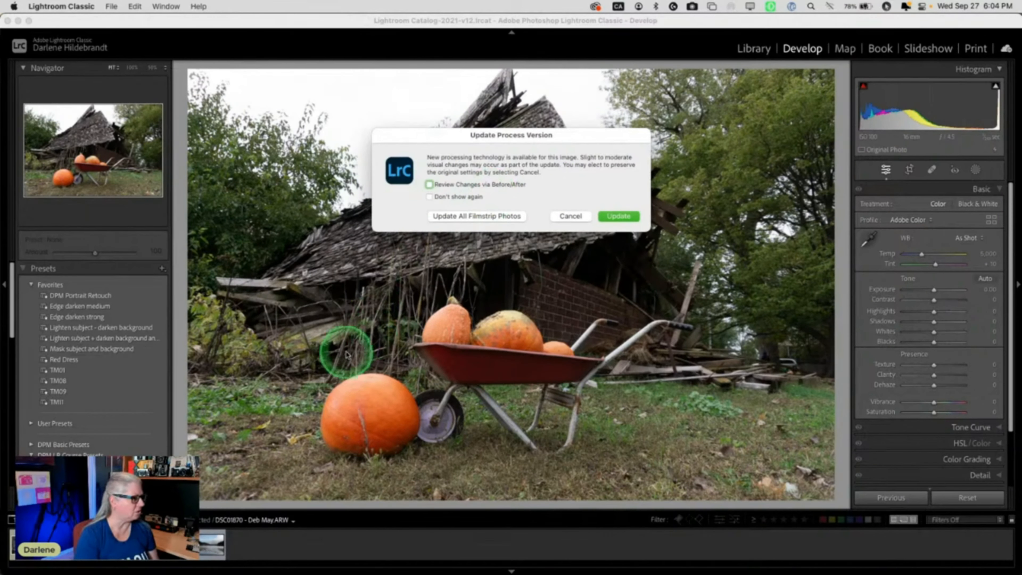
Update all filmstrip photos to the new process version and open the Profile Browser.
{"action": "left_click", "coordinate": [498, 217]}
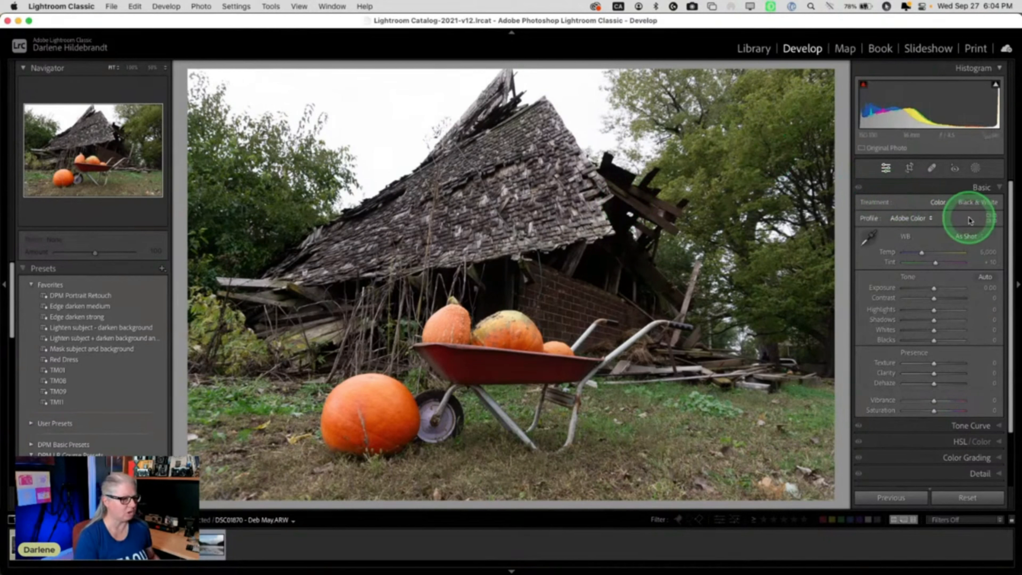
{"action": "left_click", "coordinate": [991, 218]}
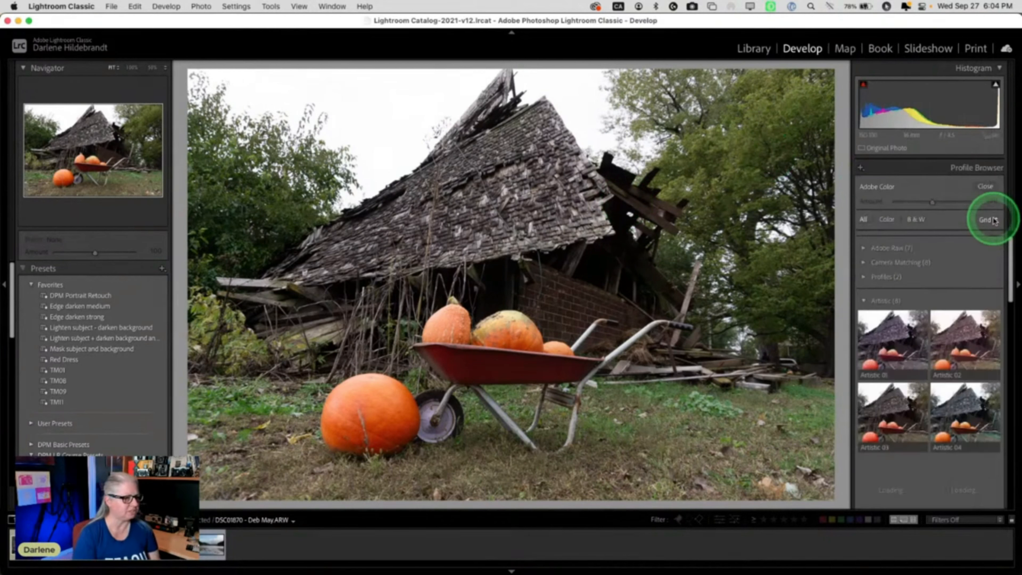
Collapse the Artistic profile group and preview the Camera Matching profiles on the barn photo.
{"action": "left_click", "coordinate": [865, 302]}
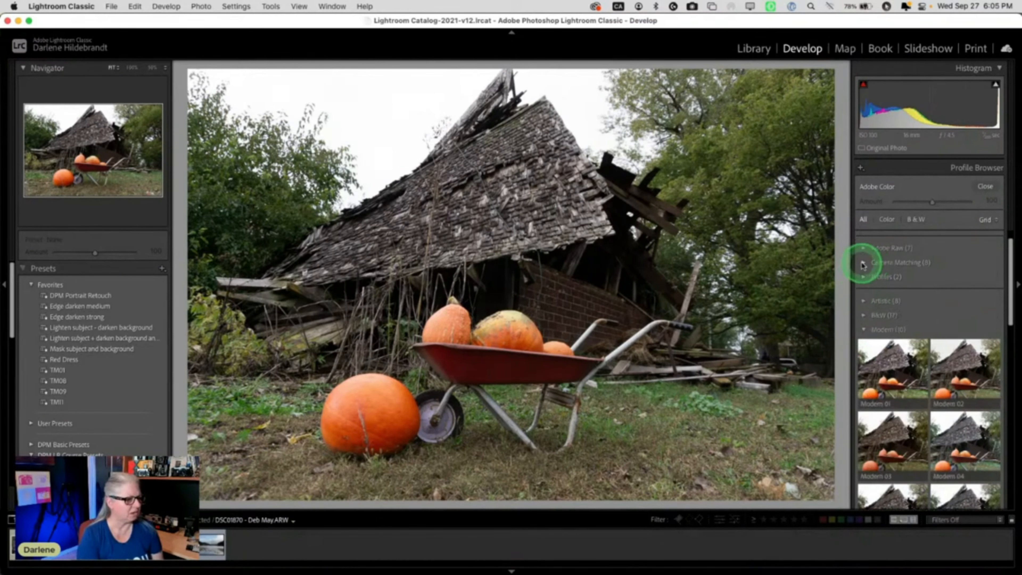
{"action": "left_click", "coordinate": [863, 263]}
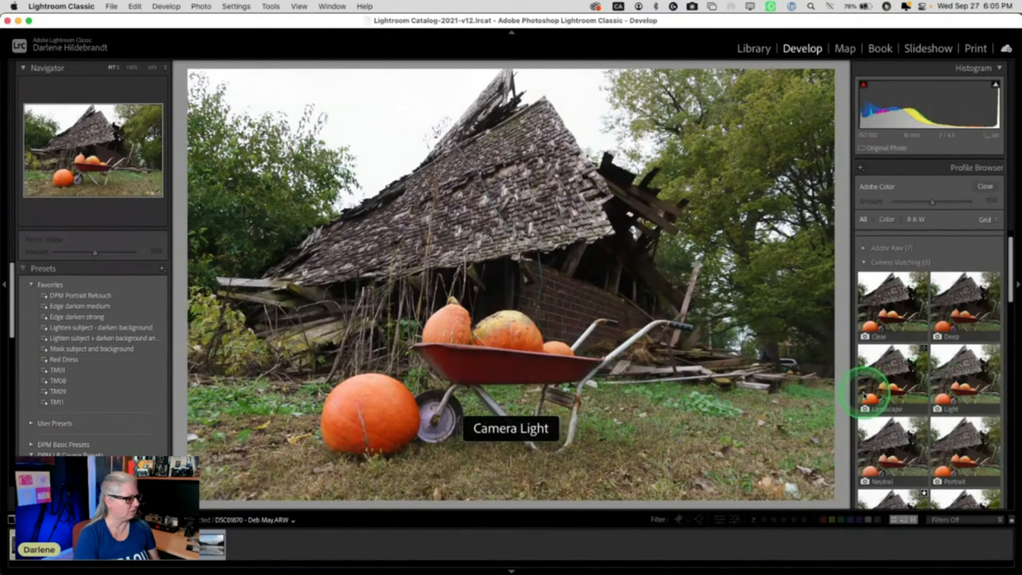
{"action": "scroll", "coordinate": [891, 395], "scroll_direction": "down", "scroll_amount": 2}
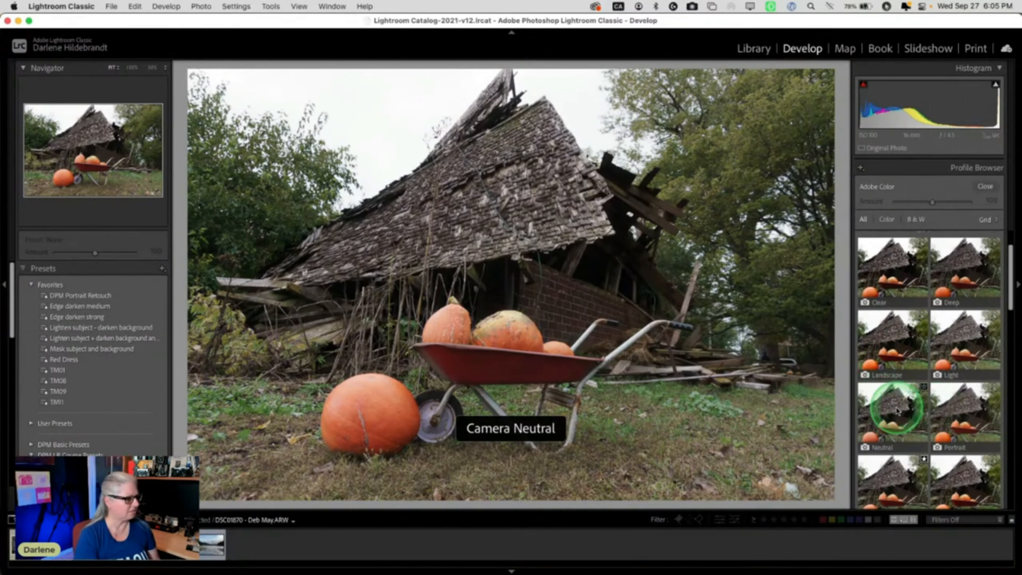
{"action": "scroll", "coordinate": [954, 413], "scroll_direction": "down", "scroll_amount": 4}
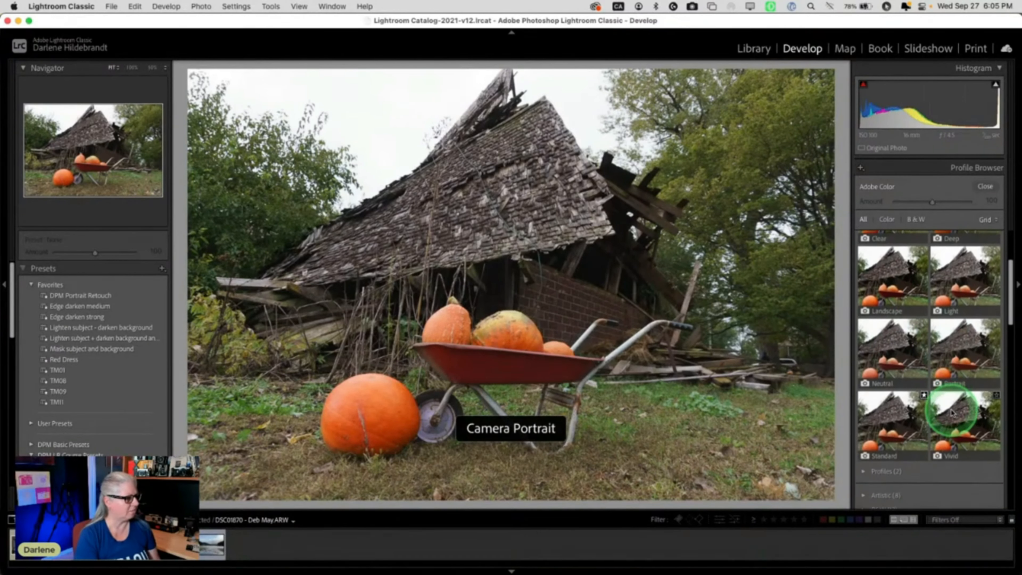
{"action": "scroll", "coordinate": [951, 413], "scroll_direction": "down", "scroll_amount": 6}
Collapse the Modern profile group, expand the Vintage group and preview its profiles on the photo.
{"action": "left_click", "coordinate": [864, 418]}
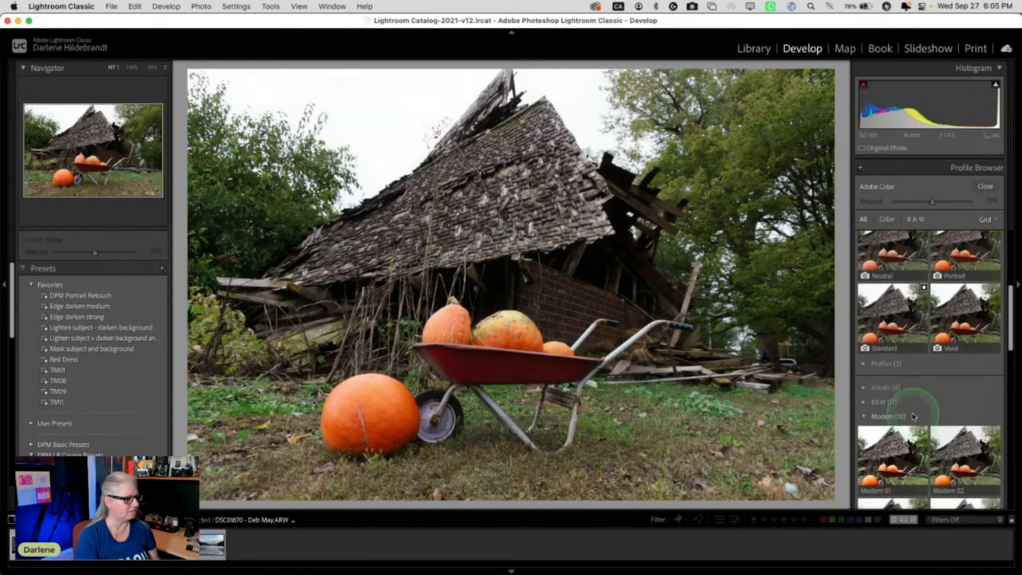
{"action": "left_click", "coordinate": [864, 418]}
{"action": "left_click", "coordinate": [864, 417]}
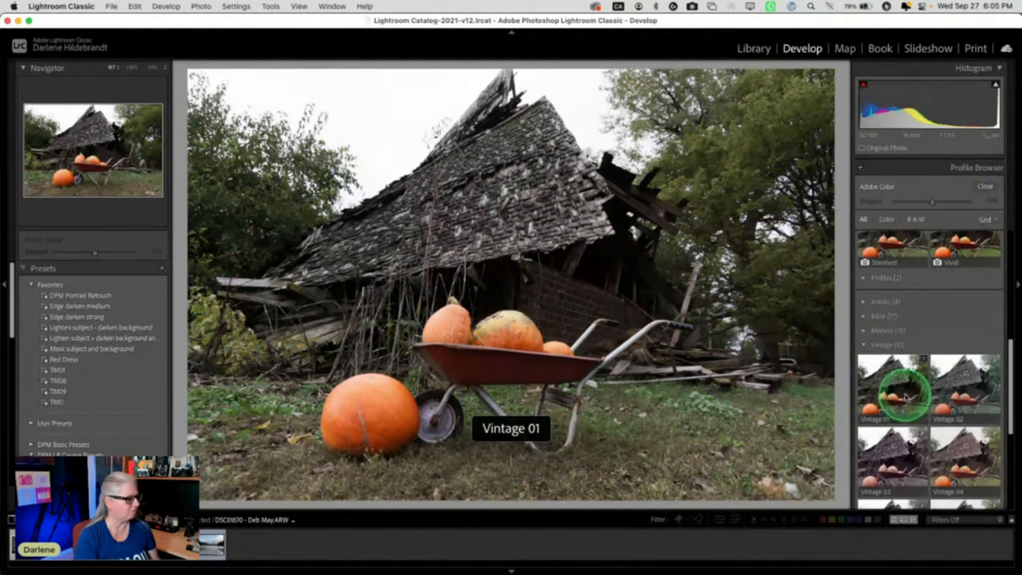
{"action": "scroll", "coordinate": [956, 405], "scroll_direction": "down", "scroll_amount": 3}
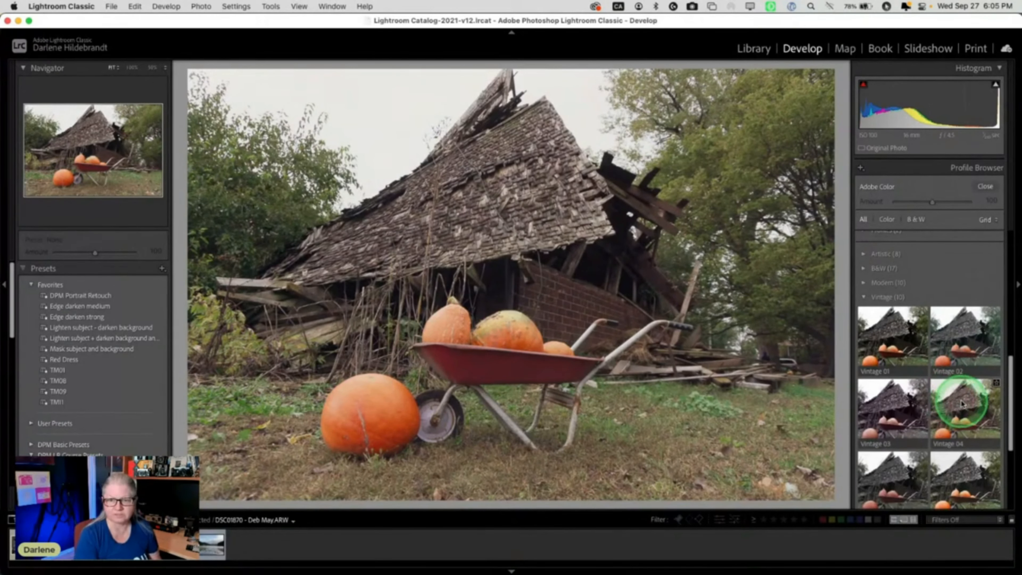
{"action": "scroll", "coordinate": [898, 402], "scroll_direction": "down", "scroll_amount": 4}
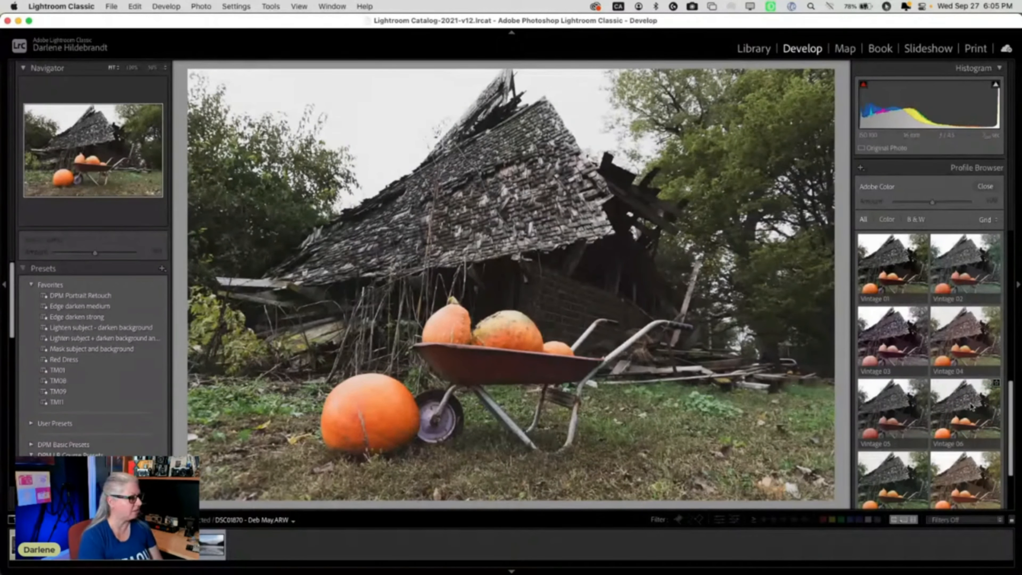
{"action": "scroll", "coordinate": [972, 423], "scroll_direction": "down", "scroll_amount": 2}
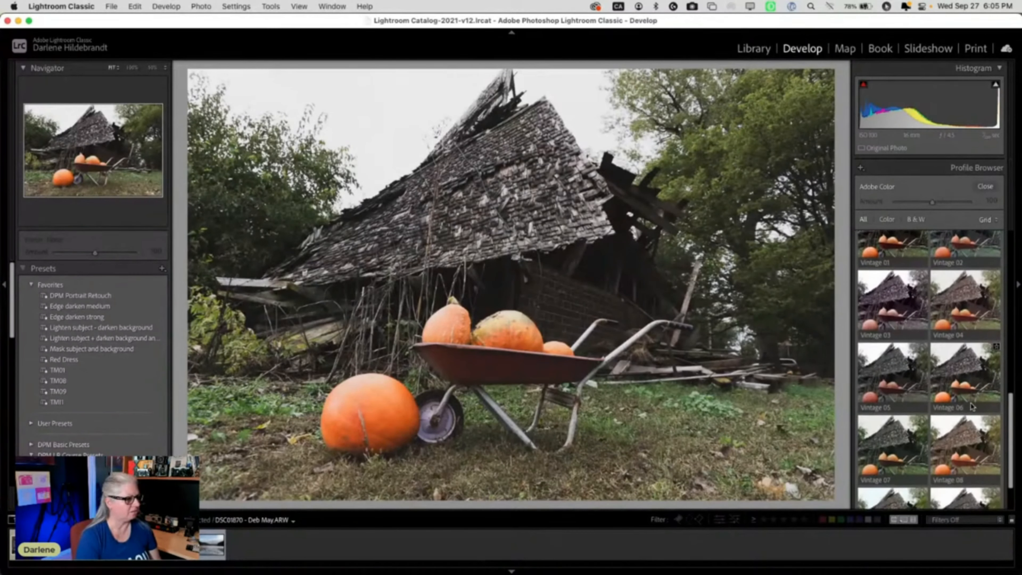
Compare the remaining Vintage profiles up to Vintage 09 and apply Vintage 07 to the photo.
{"action": "left_click", "coordinate": [974, 446]}
{"action": "left_click", "coordinate": [885, 443]}
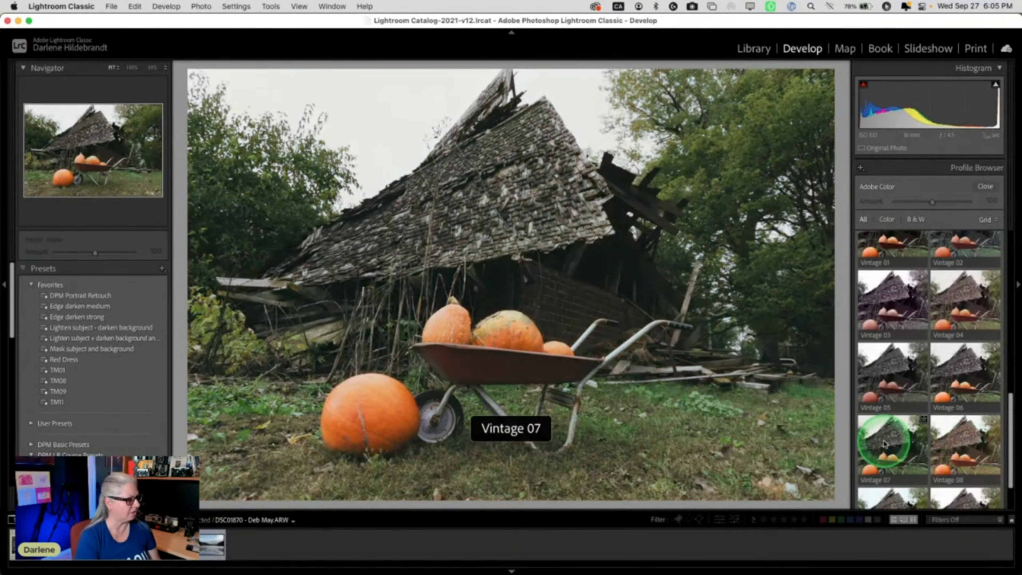
{"action": "left_click", "coordinate": [884, 436]}
{"action": "scroll", "coordinate": [888, 438], "scroll_direction": "down", "scroll_amount": 3}
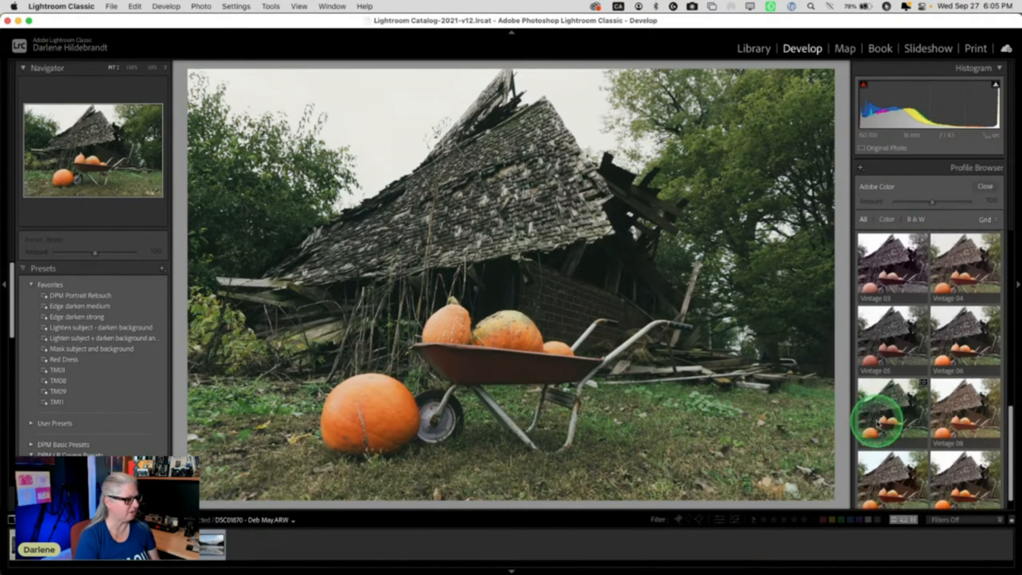
{"action": "left_click", "coordinate": [889, 437]}
{"action": "left_click", "coordinate": [927, 332]}
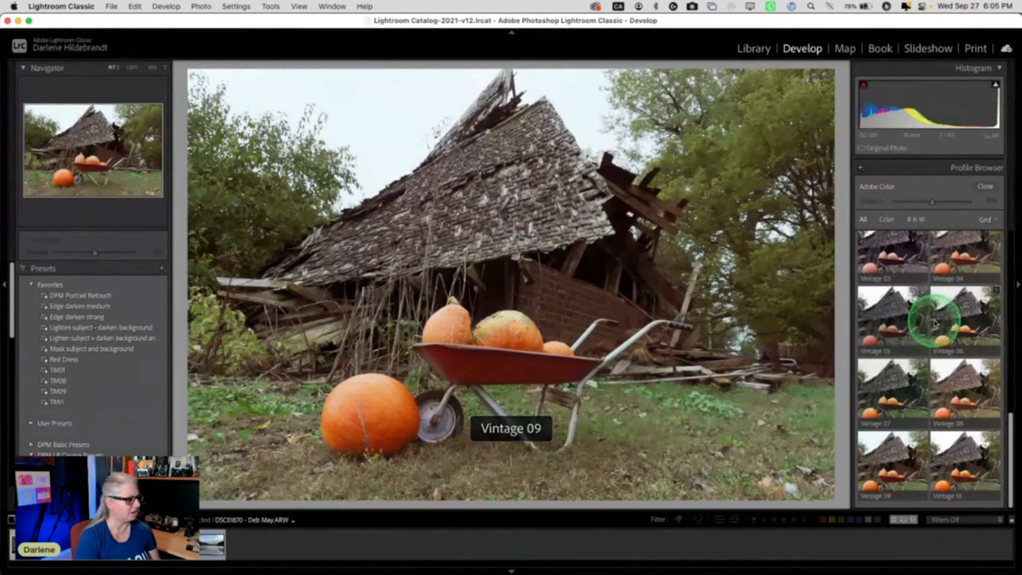
{"action": "left_click", "coordinate": [901, 378]}
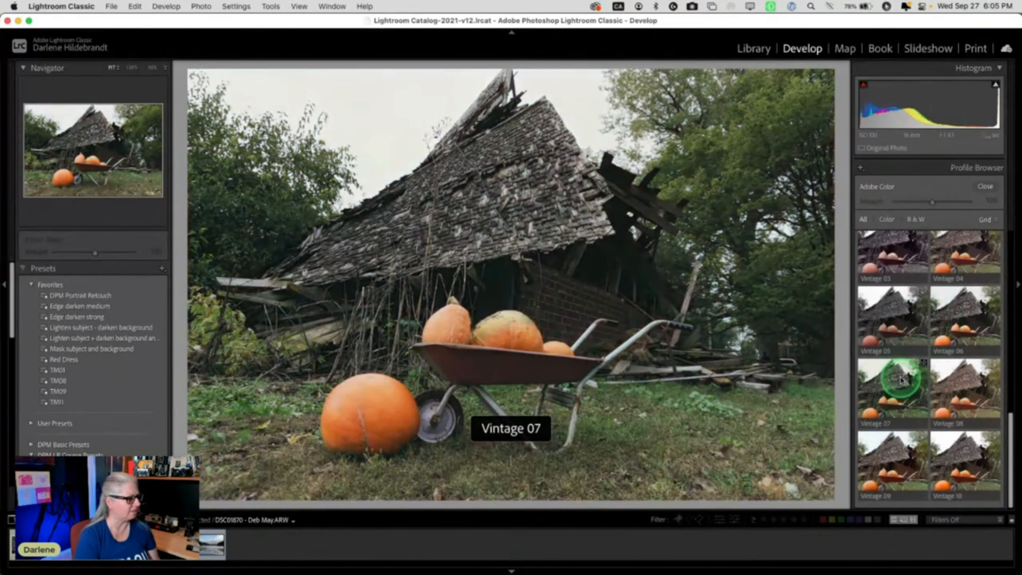
Lower the Vintage 07 profile's Amount to 76, and raise it to 109.
{"action": "left_click", "coordinate": [933, 205]}
{"action": "mouse_move", "coordinate": [934, 204]}
{"action": "left_mouse_down"}
{"action": "mouse_move", "coordinate": [960, 204]}
{"action": "mouse_move", "coordinate": [895, 205]}
{"action": "mouse_move", "coordinate": [924, 205]}
{"action": "left_mouse_up"}
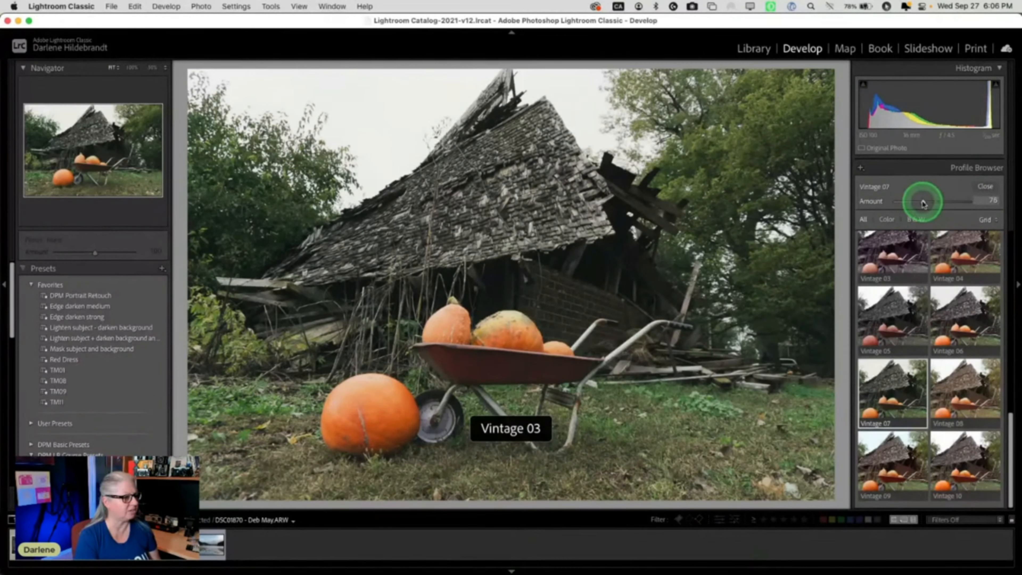
{"action": "mouse_move", "coordinate": [923, 204]}
{"action": "left_mouse_down"}
{"action": "mouse_move", "coordinate": [839, 196]}
{"action": "mouse_move", "coordinate": [998, 201]}
{"action": "mouse_move", "coordinate": [890, 198]}
{"action": "mouse_move", "coordinate": [981, 199]}
{"action": "mouse_move", "coordinate": [938, 200]}
{"action": "left_mouse_up"}
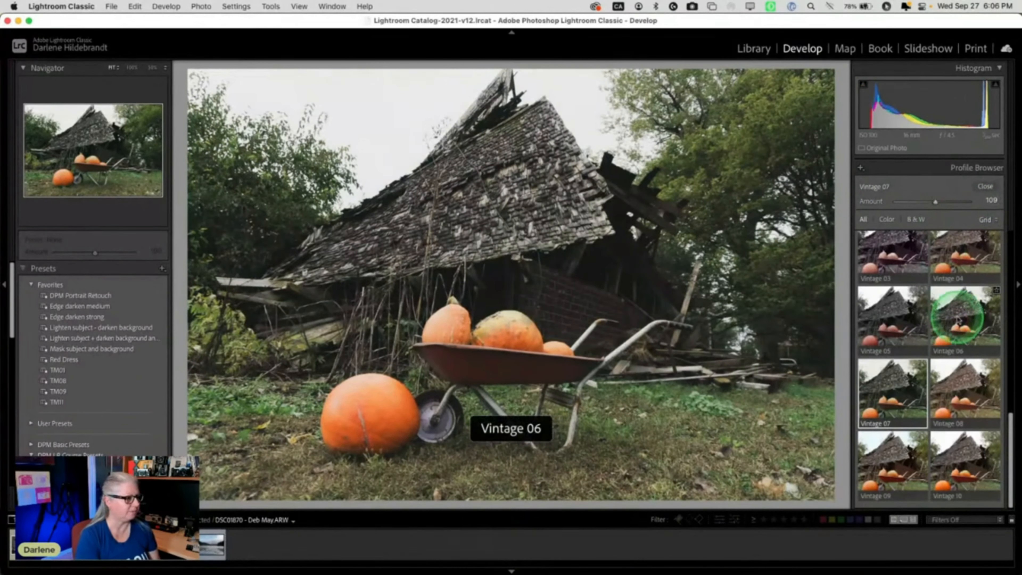
Apply the Vintage 06 profile and raise its Amount to 200.
{"action": "left_click", "coordinate": [964, 305]}
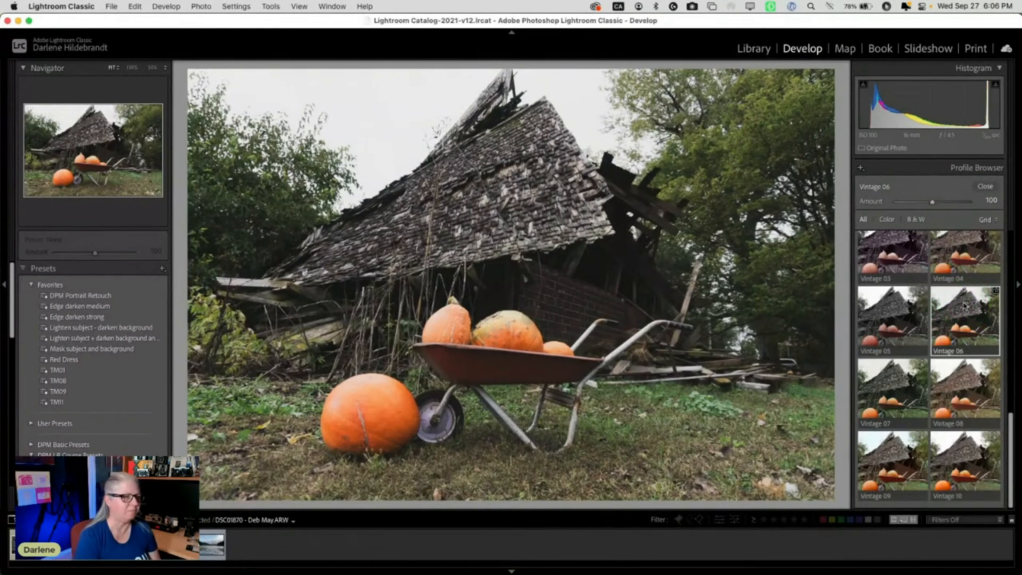
{"action": "left_click", "coordinate": [933, 203]}
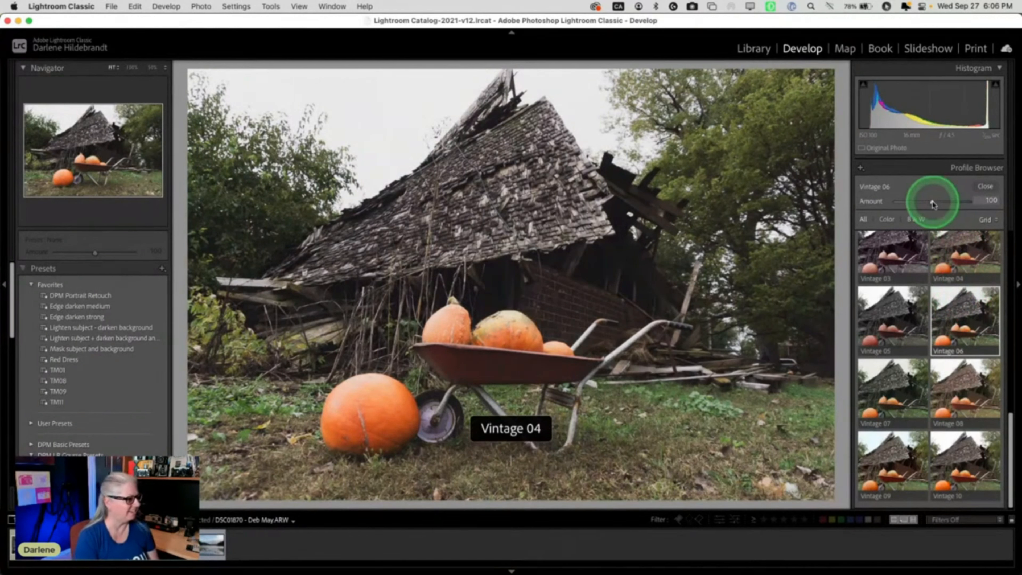
{"action": "left_click_drag", "start_coordinate": [933, 203], "coordinate": [984, 208]}
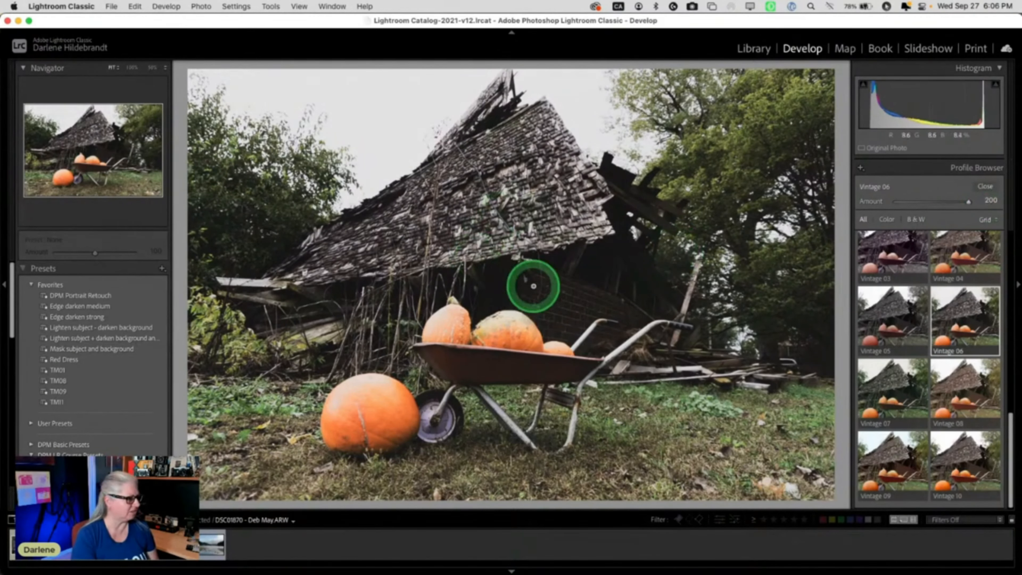
Reduce the Vintage 06 Amount to 128 and on to 0, and toggle the clipping overlay on and off.
{"action": "left_click_drag", "start_coordinate": [969, 201], "coordinate": [943, 199]}
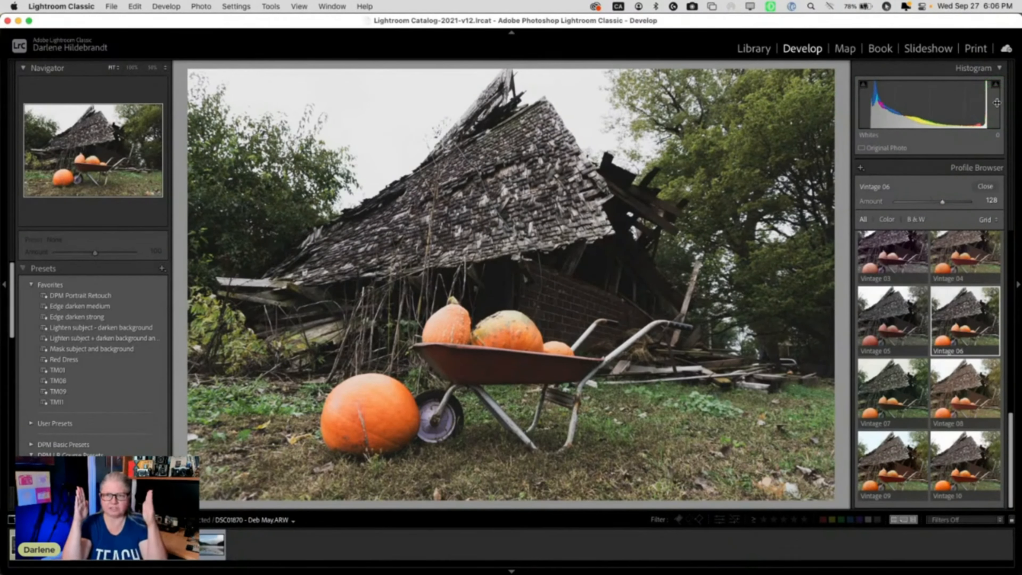
{"action": "left_click_drag", "start_coordinate": [943, 201], "coordinate": [753, 183]}
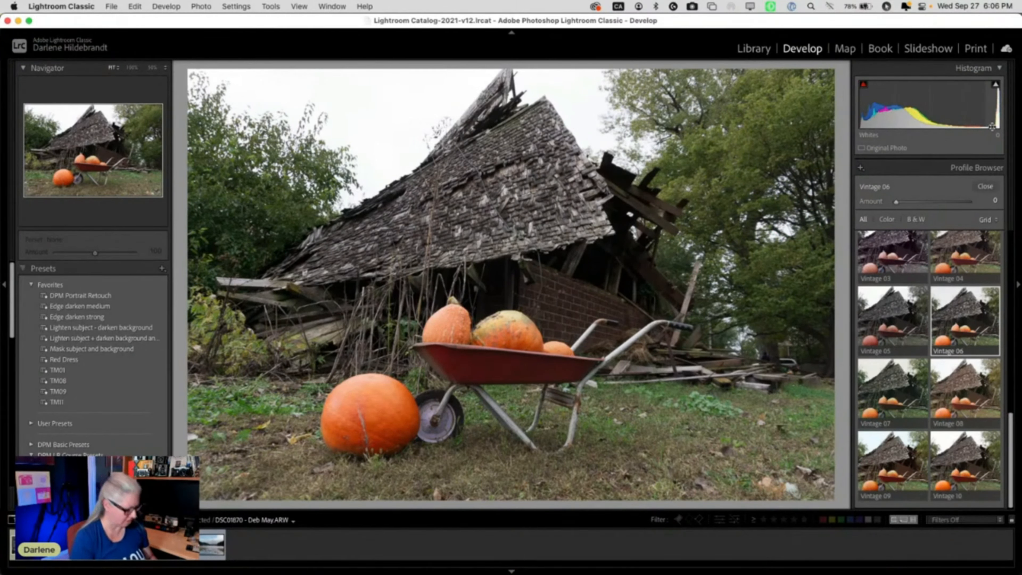
{"action": "key", "text": "j"}
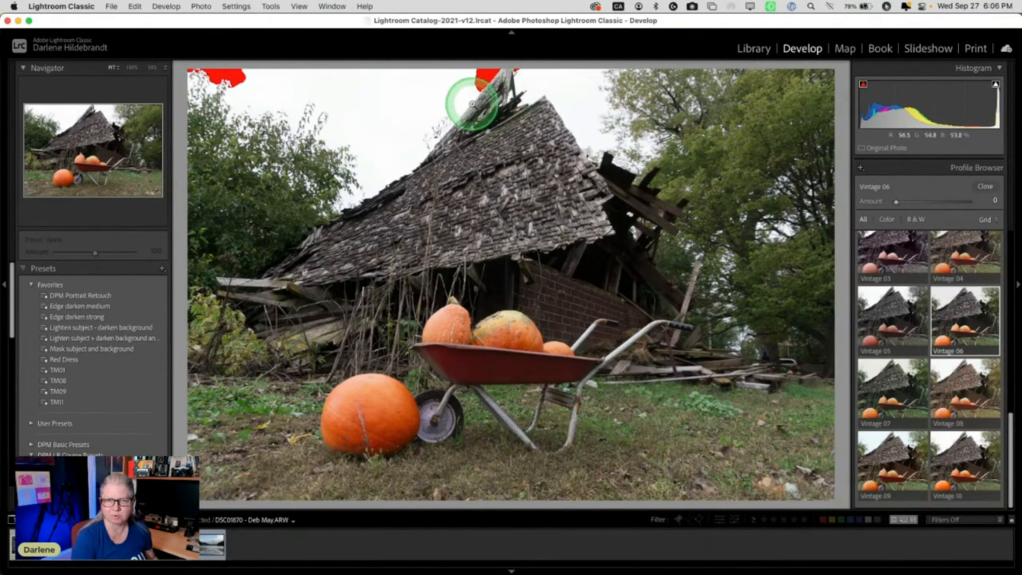
{"action": "key", "text": "j"}
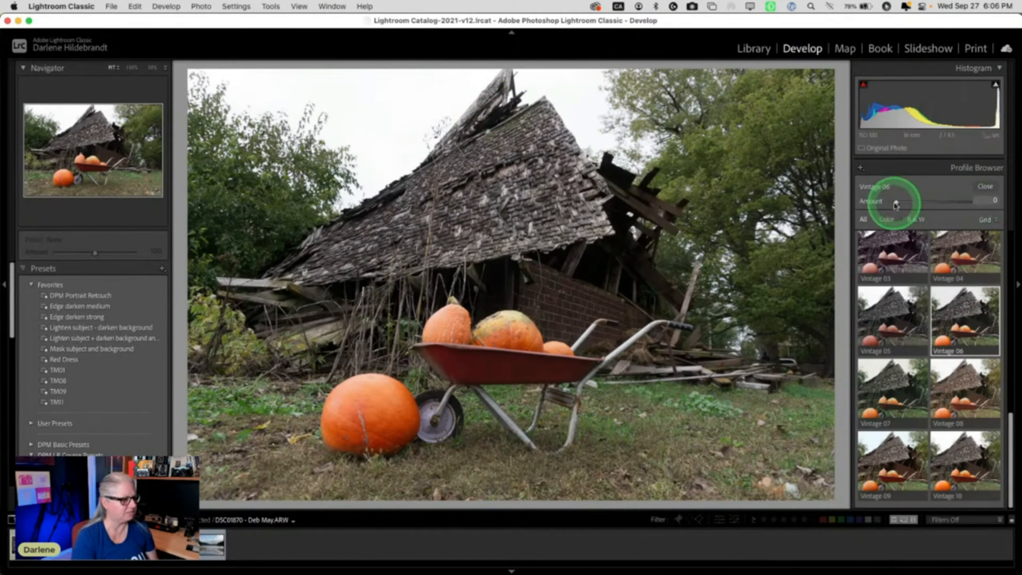
Set the Vintage 06 profile's Amount to 120 and close the Profile Browser.
{"action": "left_click_drag", "start_coordinate": [895, 204], "coordinate": [940, 203]}
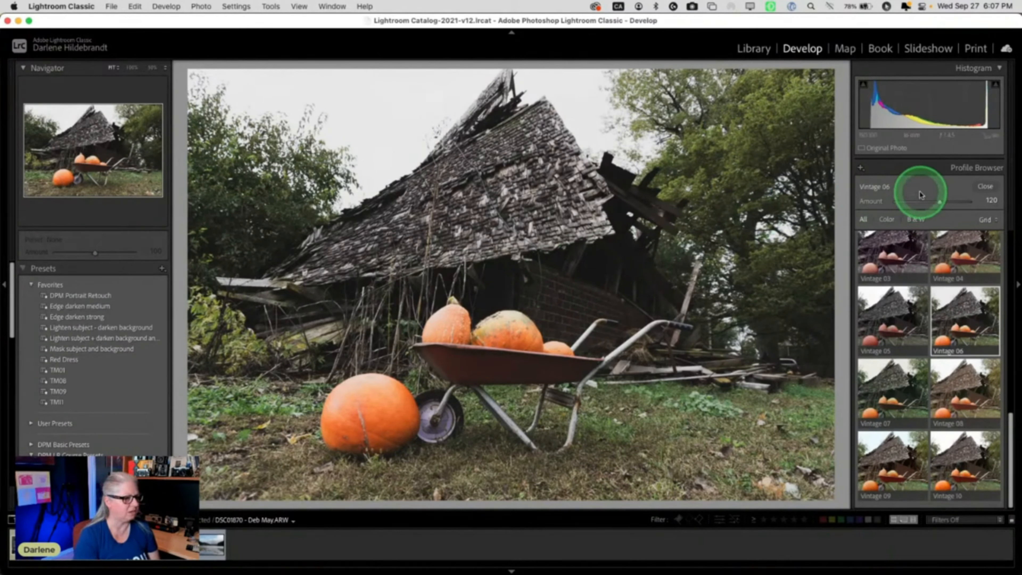
{"action": "left_click", "coordinate": [984, 186]}
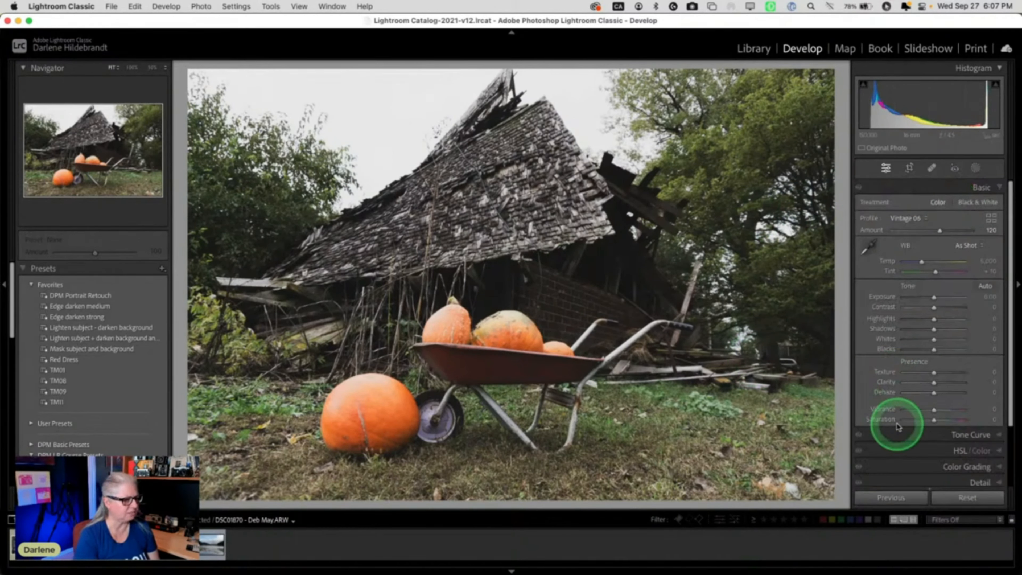
Try moving the tone curve's black point to input 100, restore the linear curve, and return to the Basic adjustments.
{"action": "left_click", "coordinate": [970, 435]}
{"action": "scroll", "coordinate": [906, 376], "scroll_direction": "down", "scroll_amount": 1}
{"action": "left_click_drag", "start_coordinate": [872, 325], "coordinate": [917, 322]}
{"action": "left_click", "coordinate": [867, 173]}
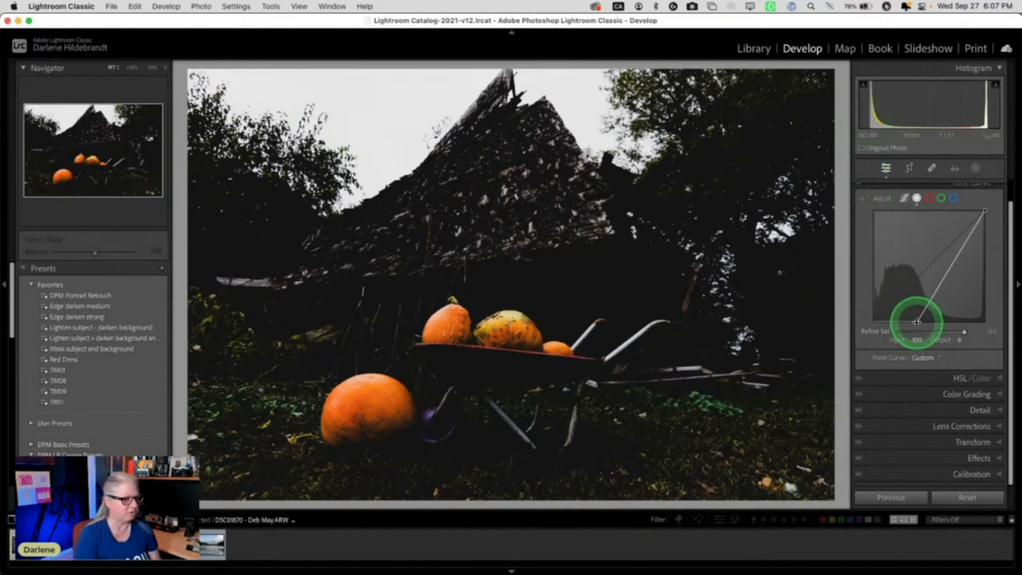
{"action": "left_click_drag", "start_coordinate": [918, 324], "coordinate": [873, 322]}
{"action": "scroll", "coordinate": [869, 320], "scroll_direction": "up", "scroll_amount": 1}
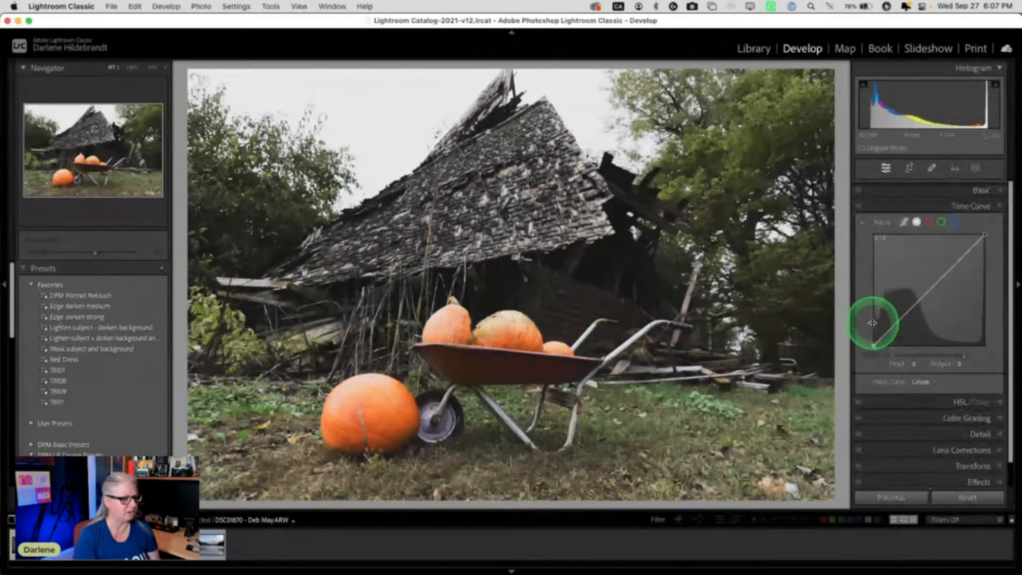
{"action": "left_click", "coordinate": [981, 187]}
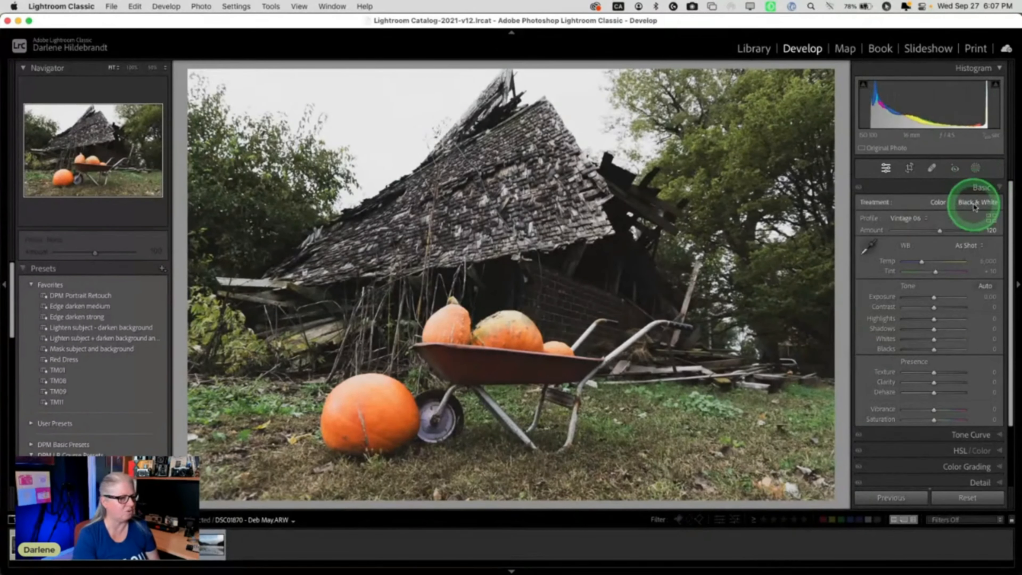
Reopen the Profile Browser, try the Vintage 07 and Vintage 09 profiles, and reapply Vintage 06 at Amount 100.
{"action": "left_click", "coordinate": [990, 218]}
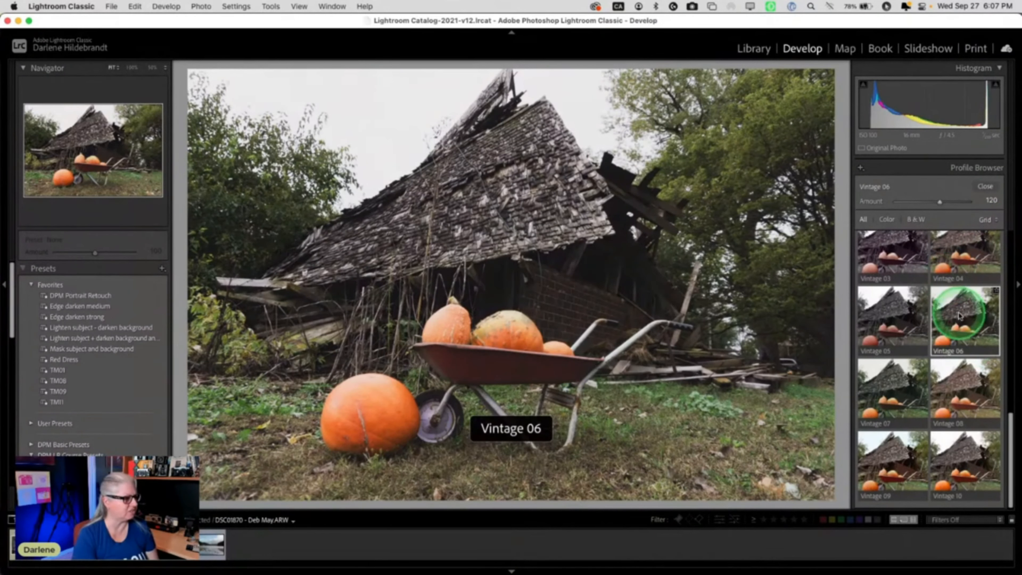
{"action": "left_click_drag", "start_coordinate": [939, 201], "coordinate": [917, 203]}
{"action": "left_click", "coordinate": [888, 372]}
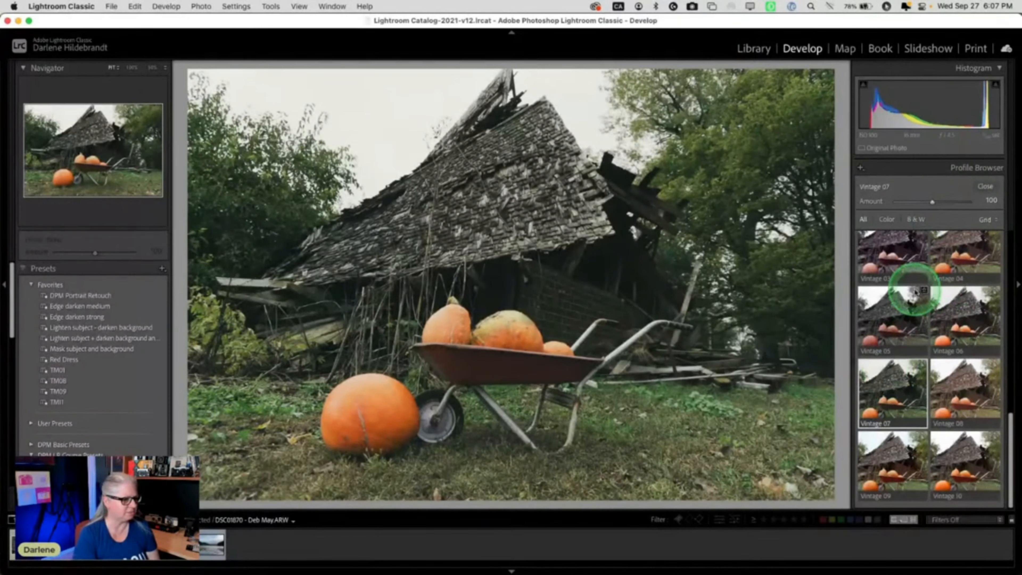
{"action": "scroll", "coordinate": [908, 290], "scroll_direction": "down", "scroll_amount": 1}
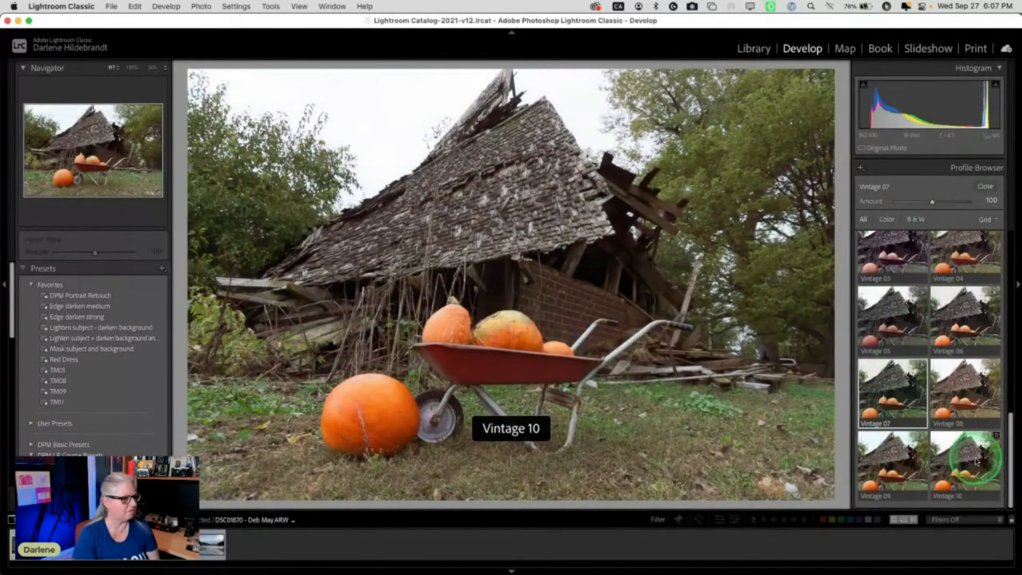
{"action": "left_click", "coordinate": [919, 459]}
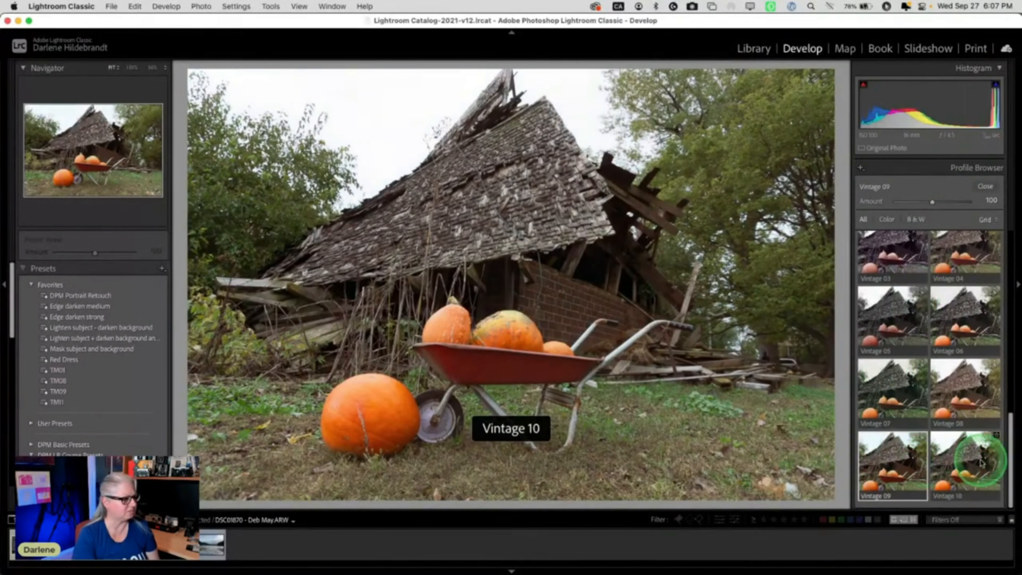
{"action": "left_click", "coordinate": [966, 322]}
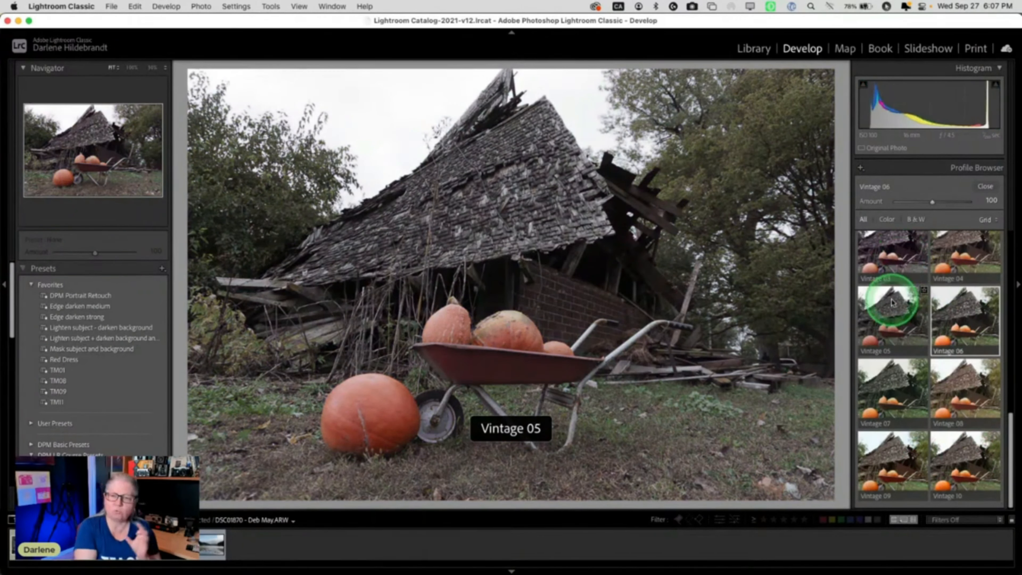
{"action": "scroll", "coordinate": [892, 303], "scroll_direction": "up", "scroll_amount": 10}
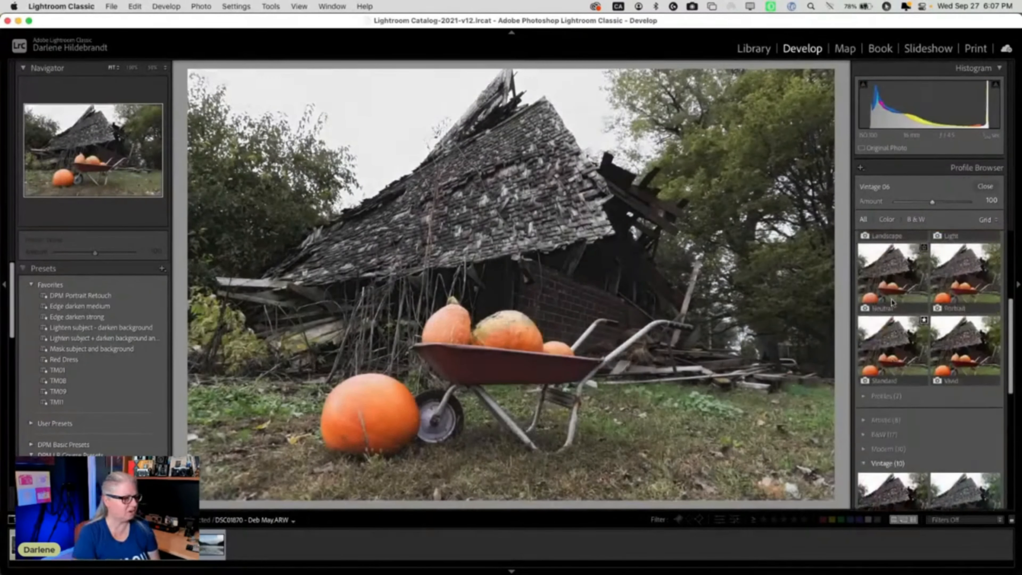
Apply the Camera Neutral profile from the Camera Matching group and close the Profile Browser.
{"action": "scroll", "coordinate": [893, 303], "scroll_direction": "up", "scroll_amount": 4}
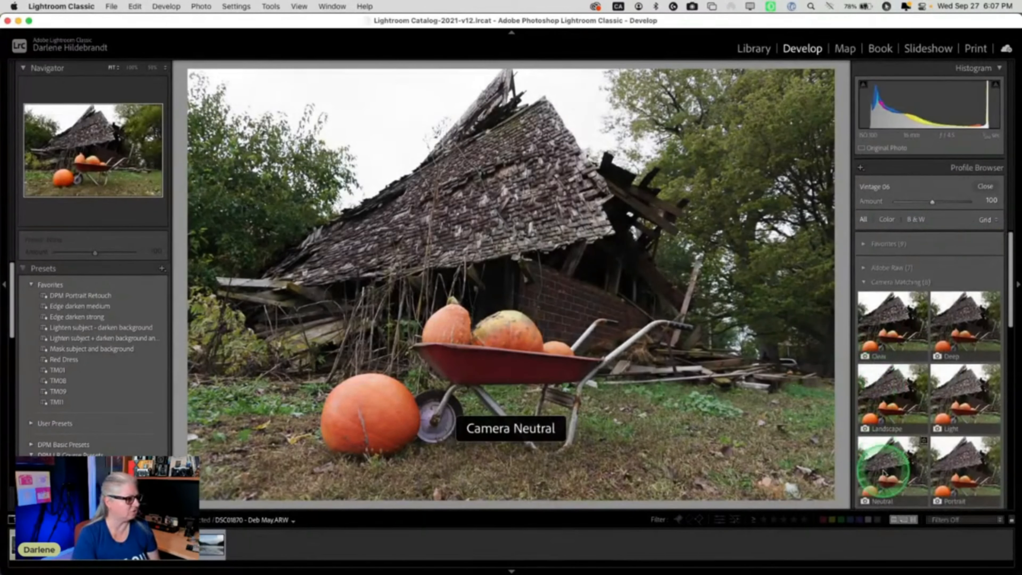
{"action": "left_click", "coordinate": [884, 470]}
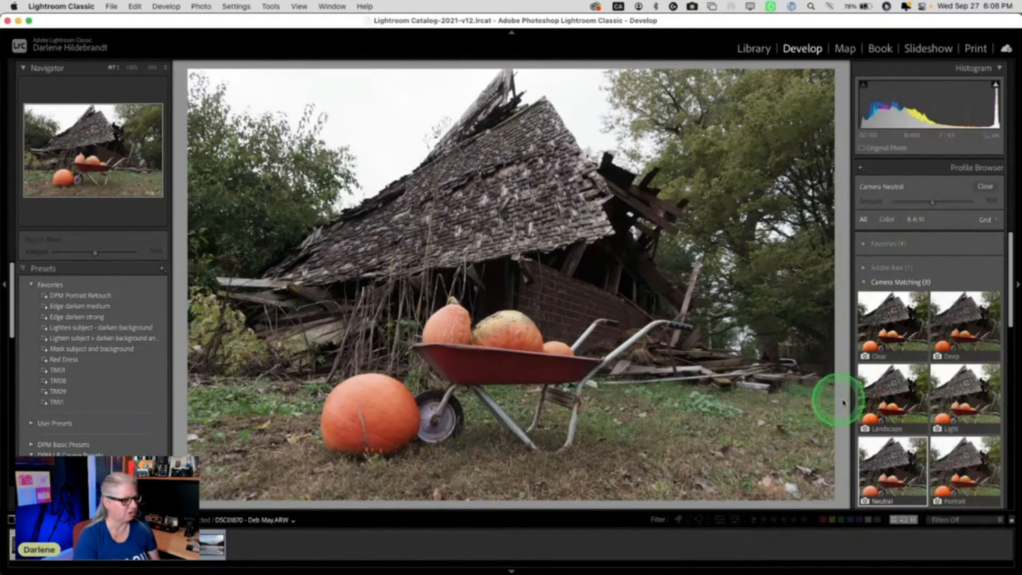
{"action": "left_click", "coordinate": [983, 187]}
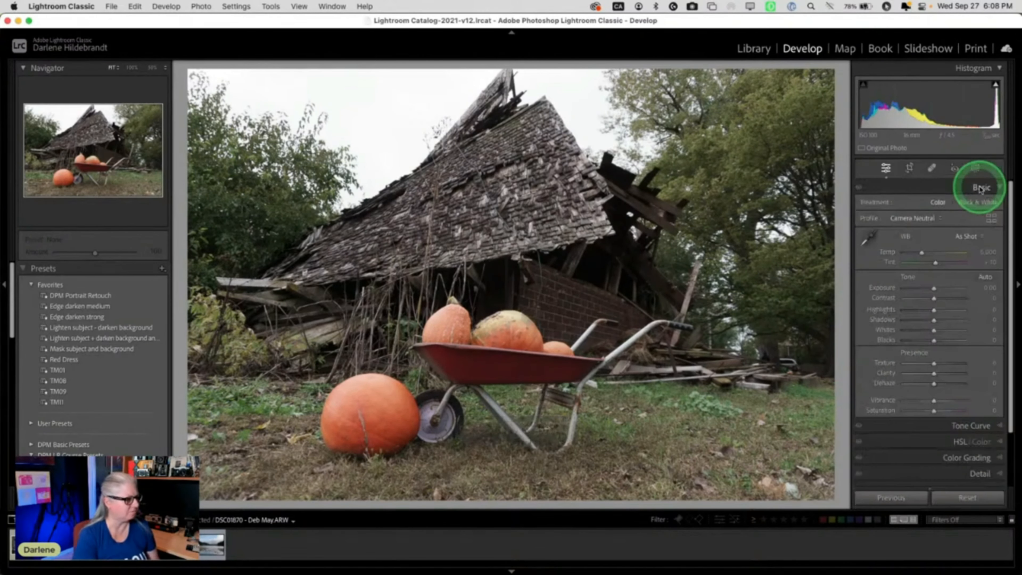
Reduce Highlights to -61, checking the sky detail close up around the barn roof and trees.
{"action": "left_click_drag", "start_coordinate": [933, 310], "coordinate": [912, 308]}
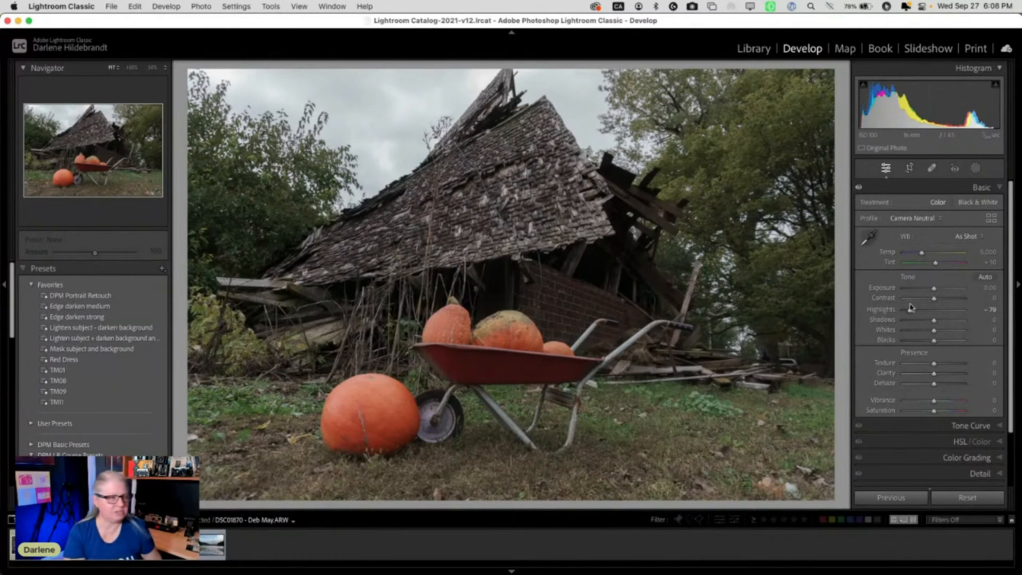
{"action": "left_click", "coordinate": [912, 309]}
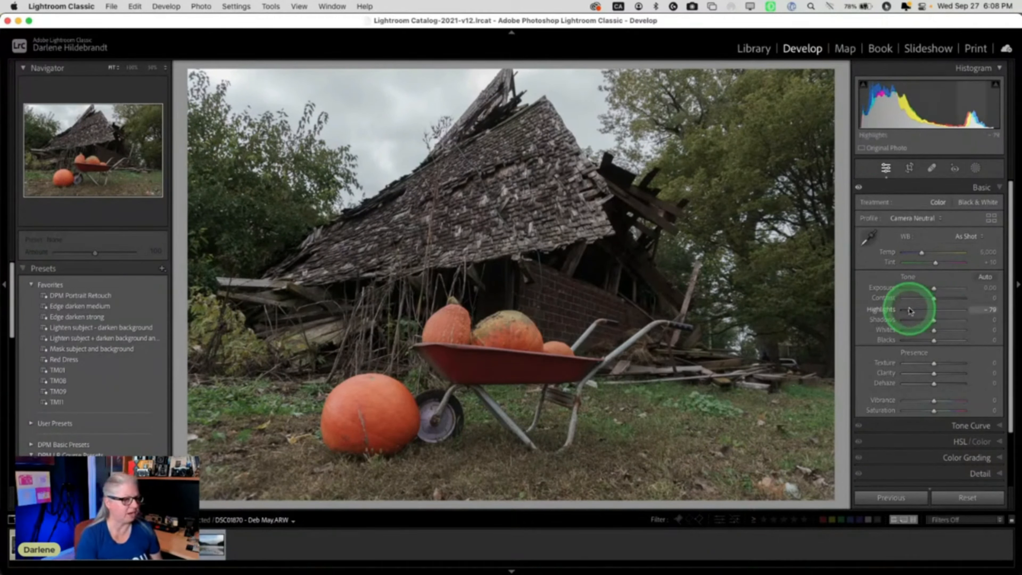
{"action": "left_click_drag", "start_coordinate": [912, 310], "coordinate": [918, 309]}
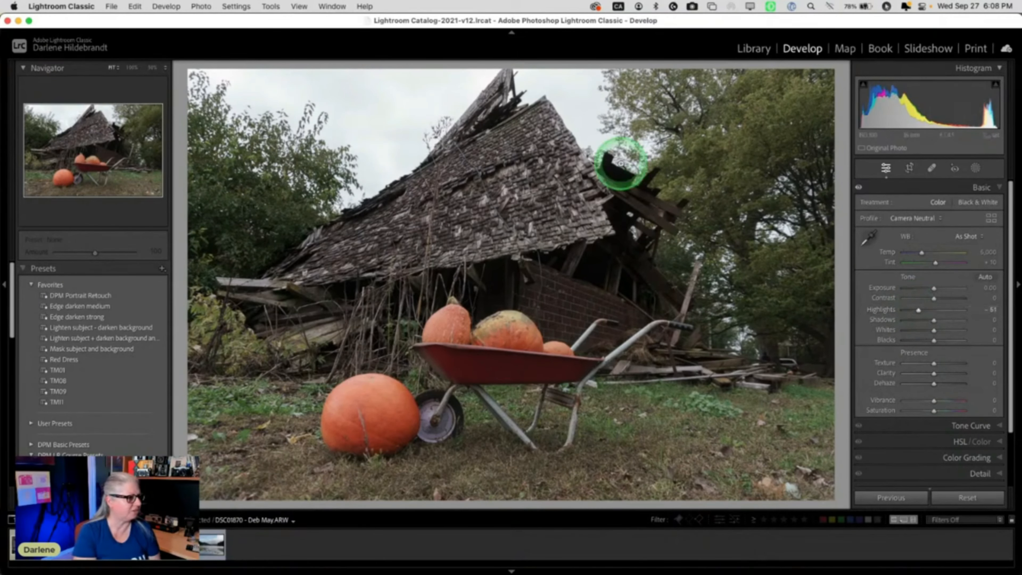
{"action": "left_click", "coordinate": [616, 114]}
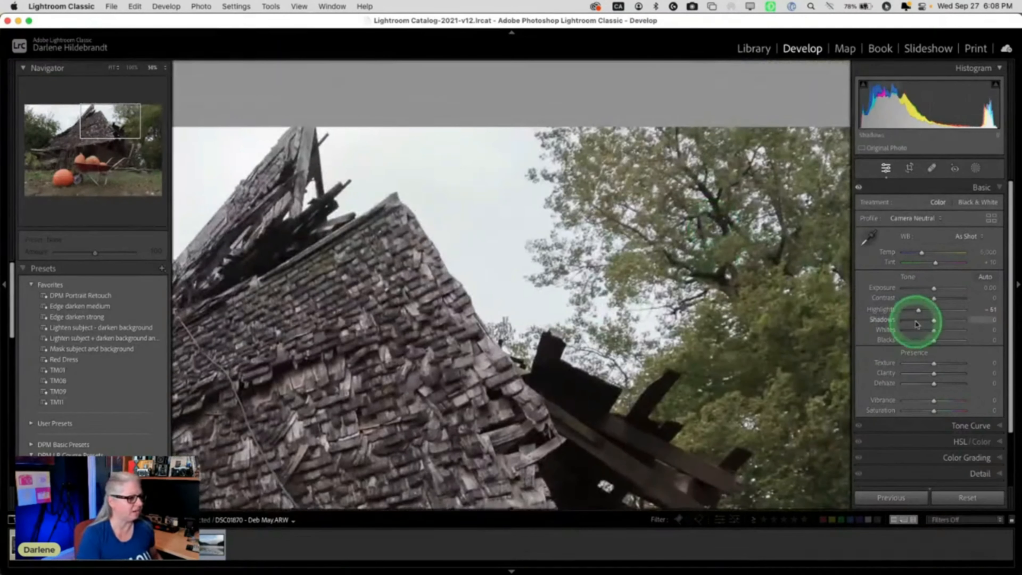
{"action": "mouse_move", "coordinate": [918, 309]}
{"action": "left_mouse_down"}
{"action": "mouse_move", "coordinate": [929, 311]}
{"action": "mouse_move", "coordinate": [890, 310]}
{"action": "mouse_move", "coordinate": [914, 309]}
{"action": "left_mouse_up"}
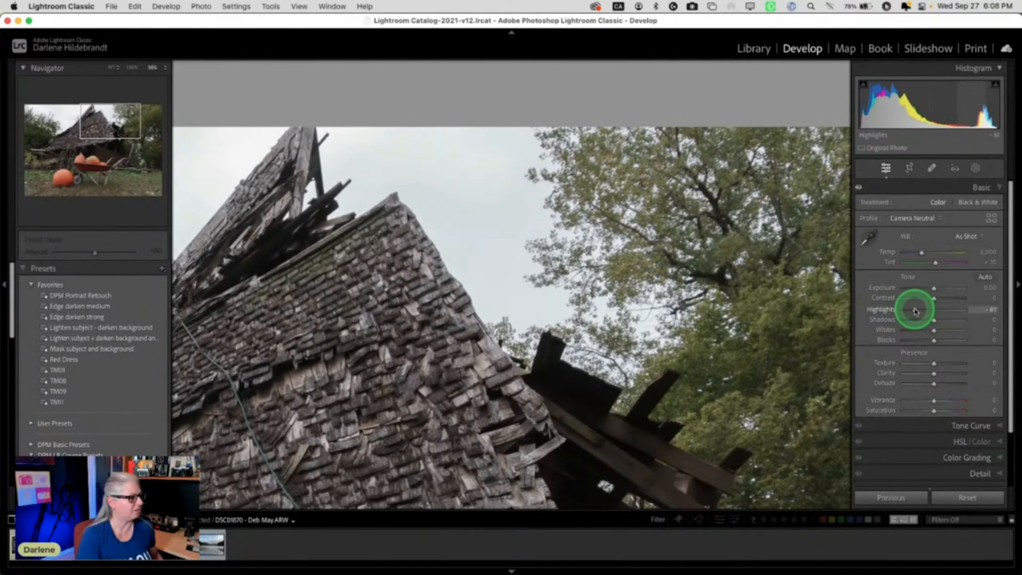
{"action": "scroll", "coordinate": [753, 258], "scroll_direction": "left", "scroll_amount": 8}
{"action": "scroll", "coordinate": [753, 258], "scroll_direction": "left", "scroll_amount": 8}
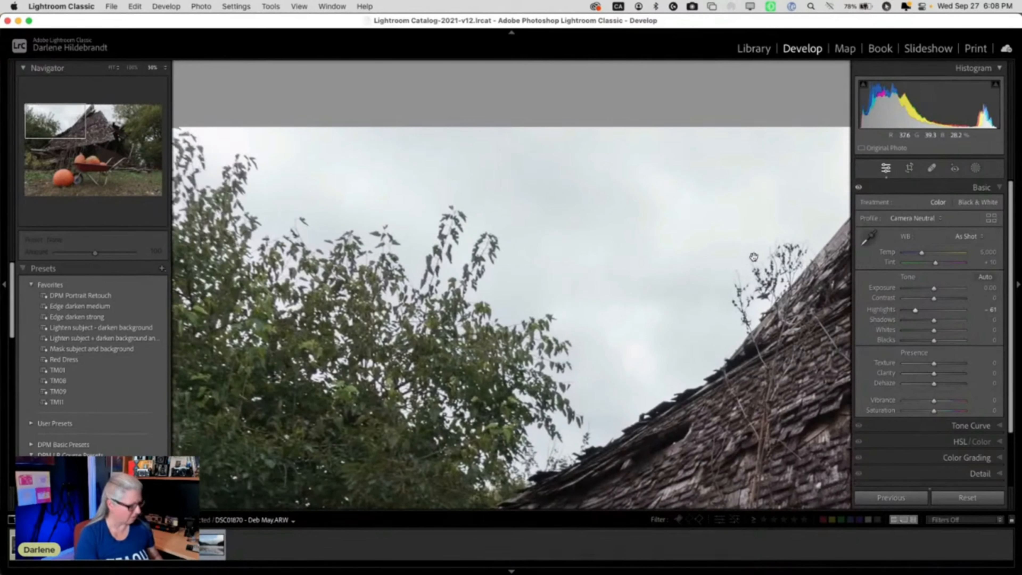
{"action": "left_click", "coordinate": [620, 249]}
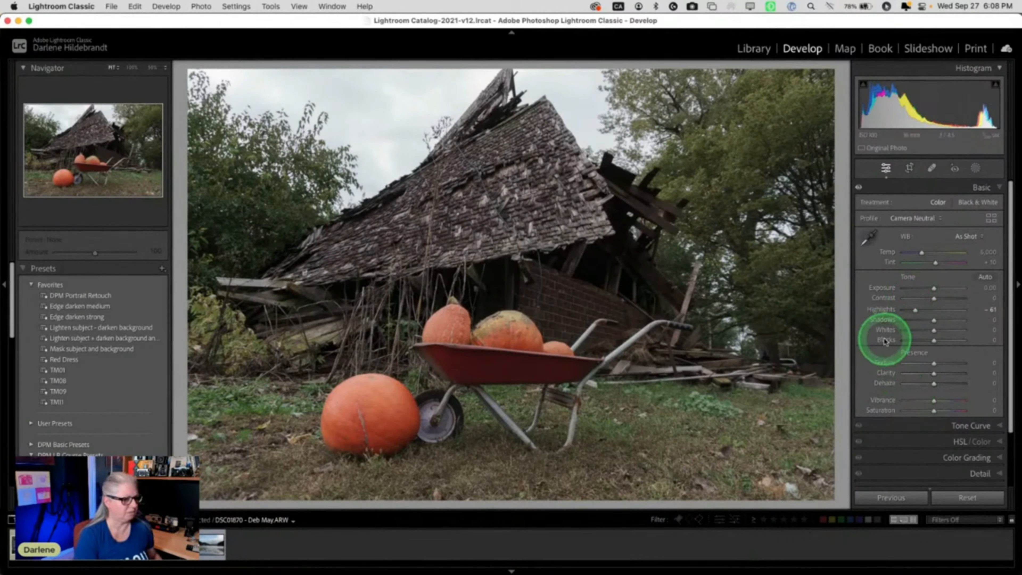
Set Exposure to +0.75 and Blacks to -29 in the Basic adjustments.
{"action": "left_click", "coordinate": [929, 340]}
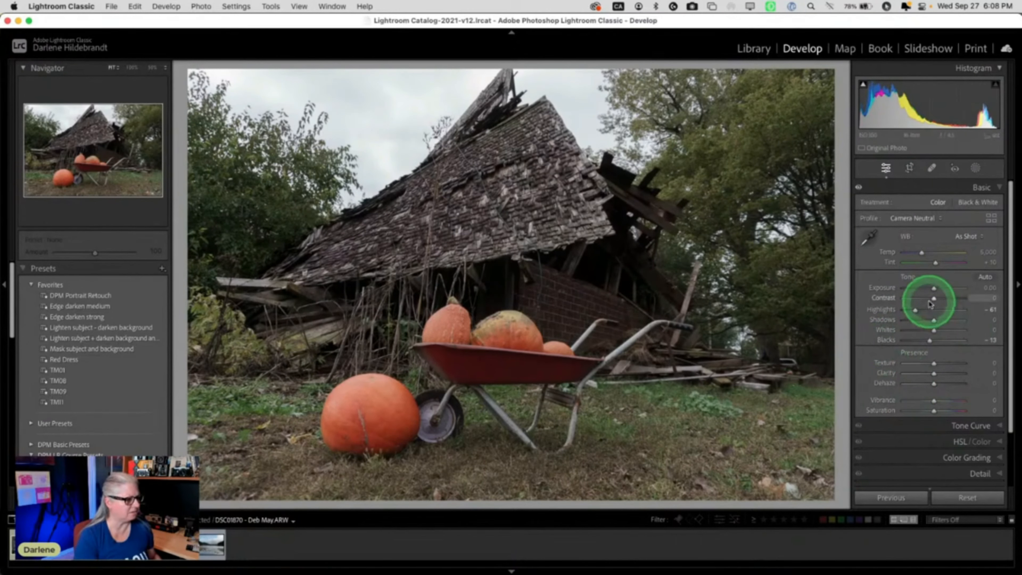
{"action": "left_click_drag", "start_coordinate": [930, 288], "coordinate": [938, 289]}
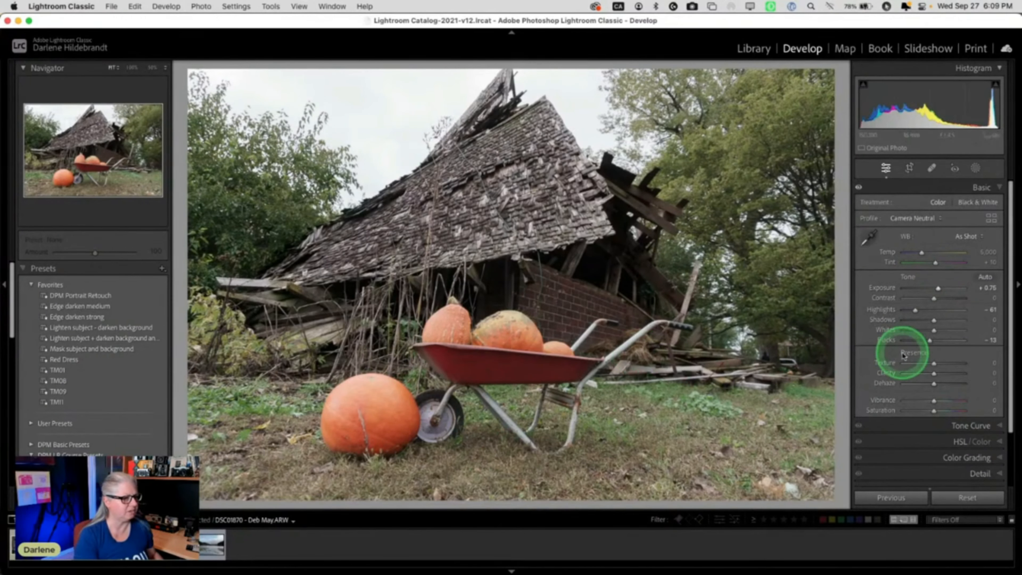
{"action": "left_click_drag", "start_coordinate": [924, 340], "coordinate": [924, 342]}
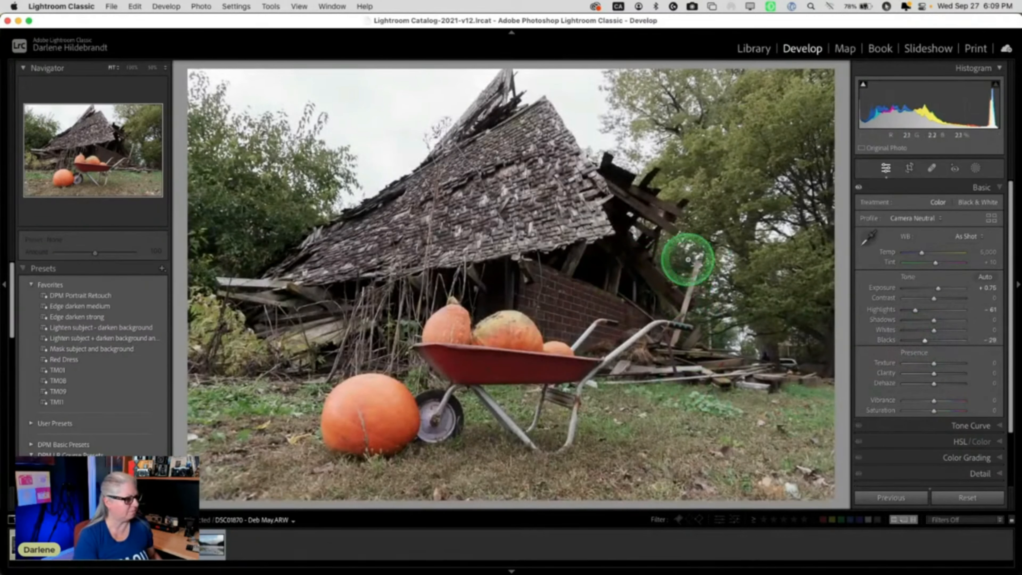
Set Clarity to +16 and the white balance to Cloudy.
{"action": "left_click_drag", "start_coordinate": [934, 376], "coordinate": [938, 376]}
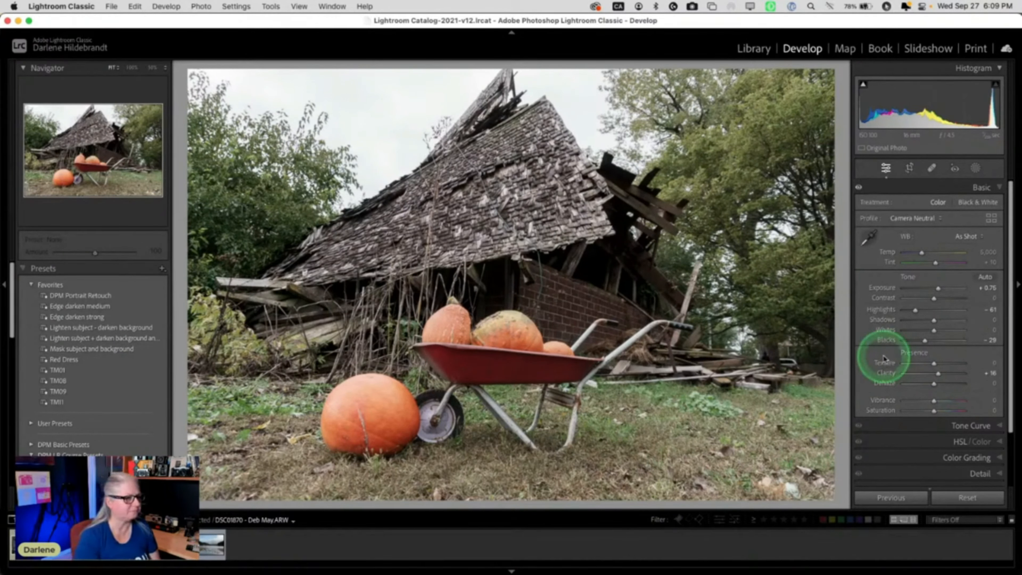
{"action": "left_click", "coordinate": [964, 237]}
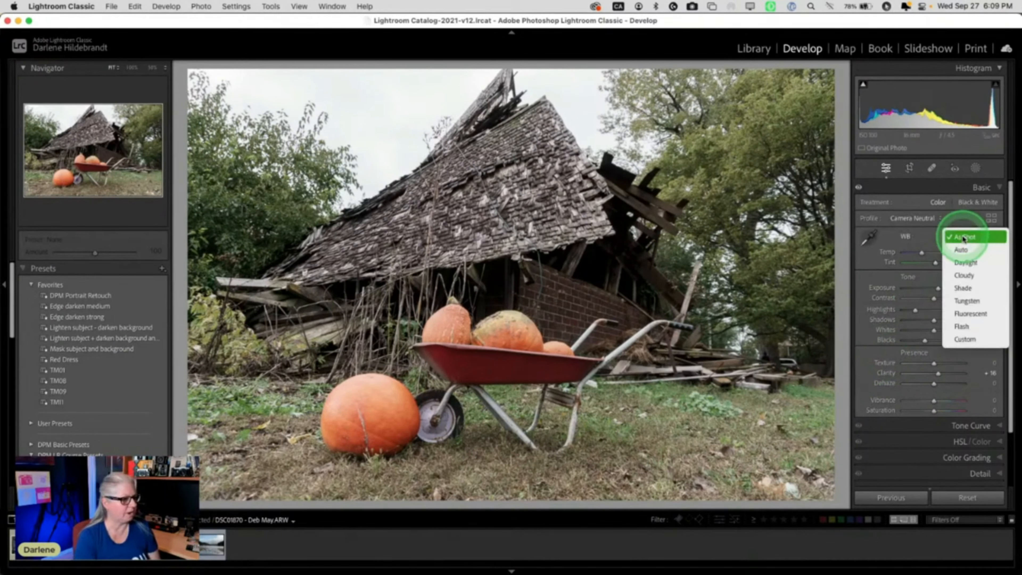
{"action": "left_click", "coordinate": [963, 277]}
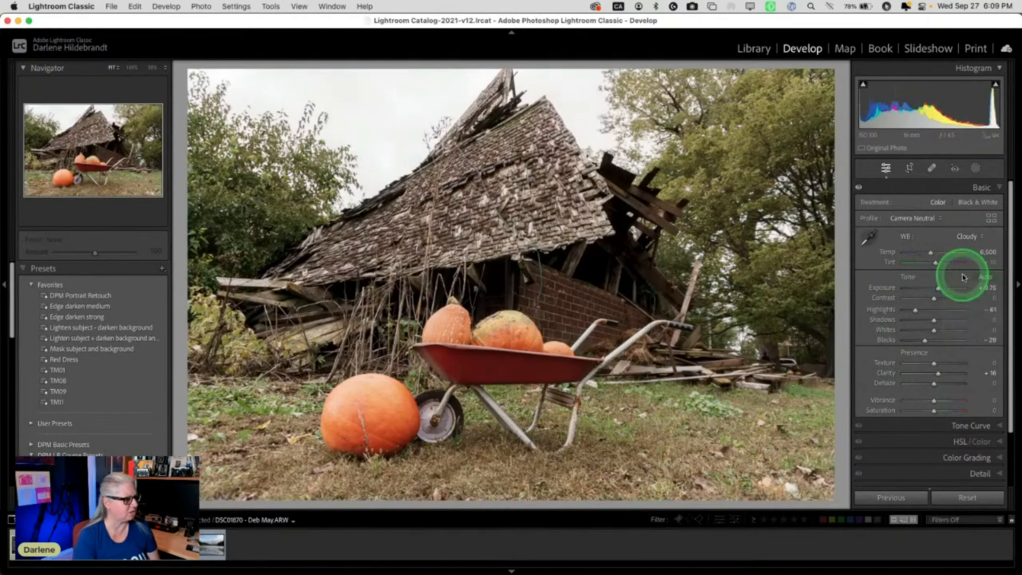
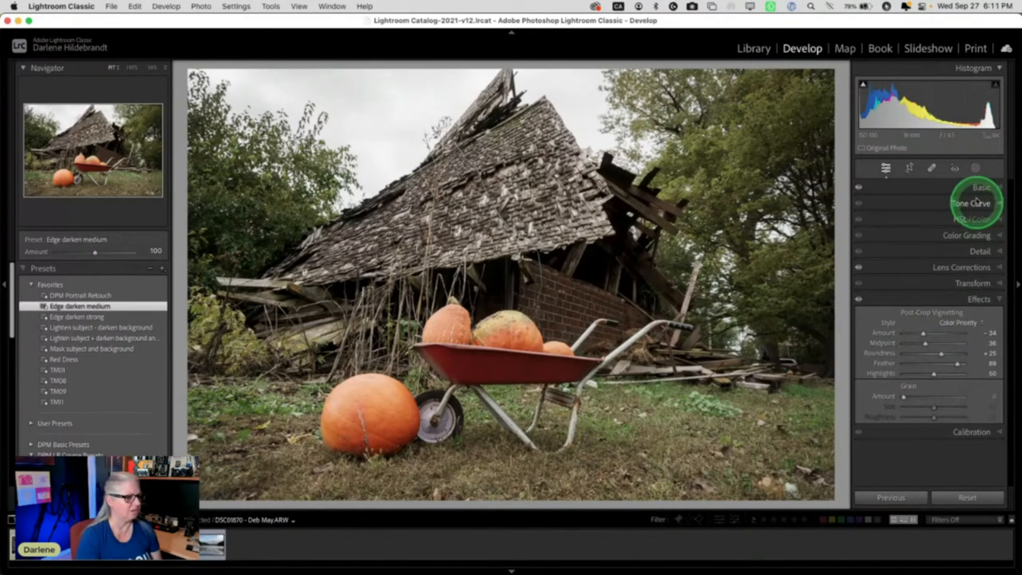
Try a Select Subject mask on the photo and undo it.
{"action": "key", "text": "shift+w"}
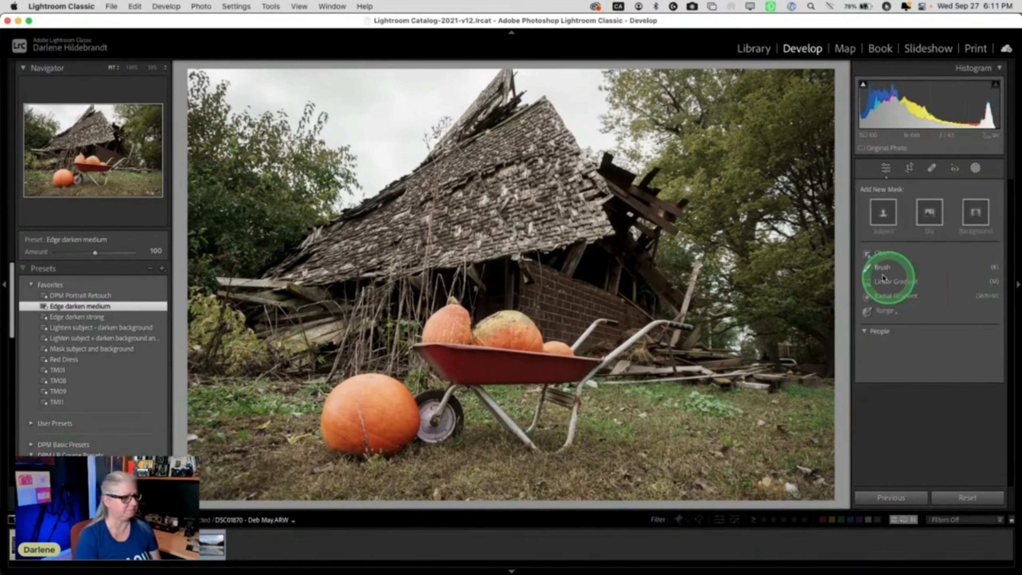
{"action": "left_click", "coordinate": [884, 214]}
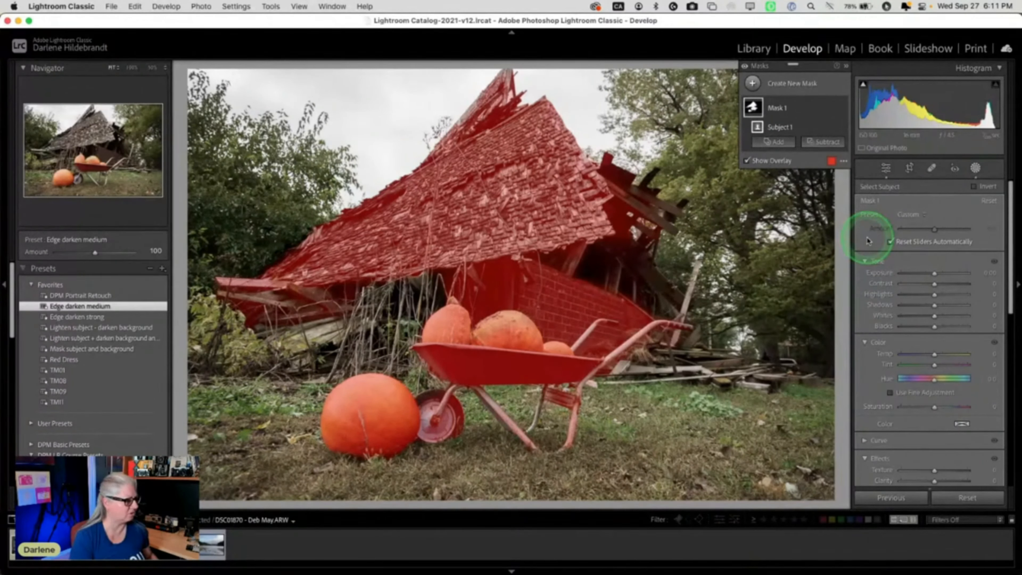
{"action": "key", "text": "super+z"}
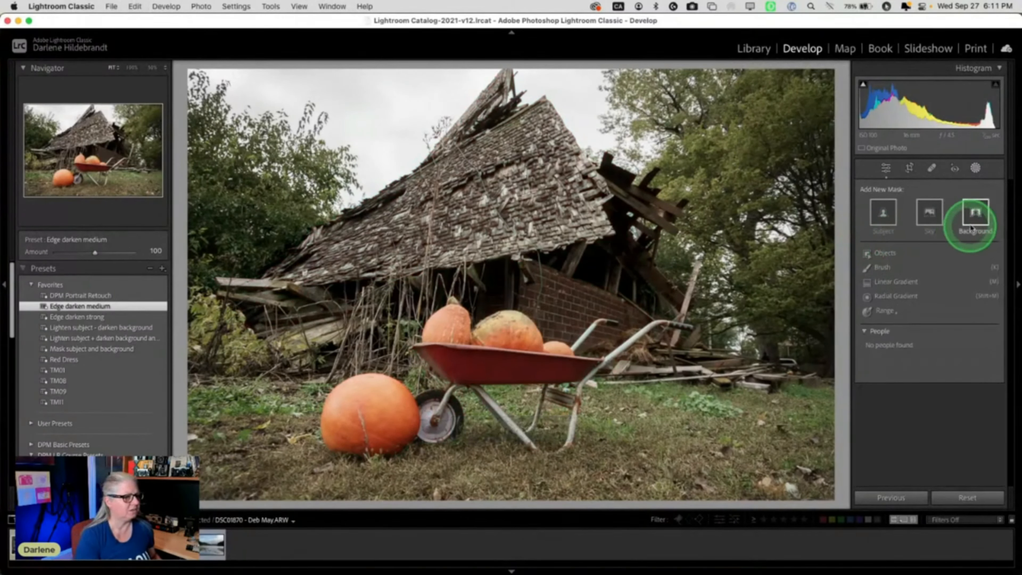
Create an Objects mask in rectangle mode by framing the wheelbarrow and all the pumpkins.
{"action": "left_click", "coordinate": [882, 254]}
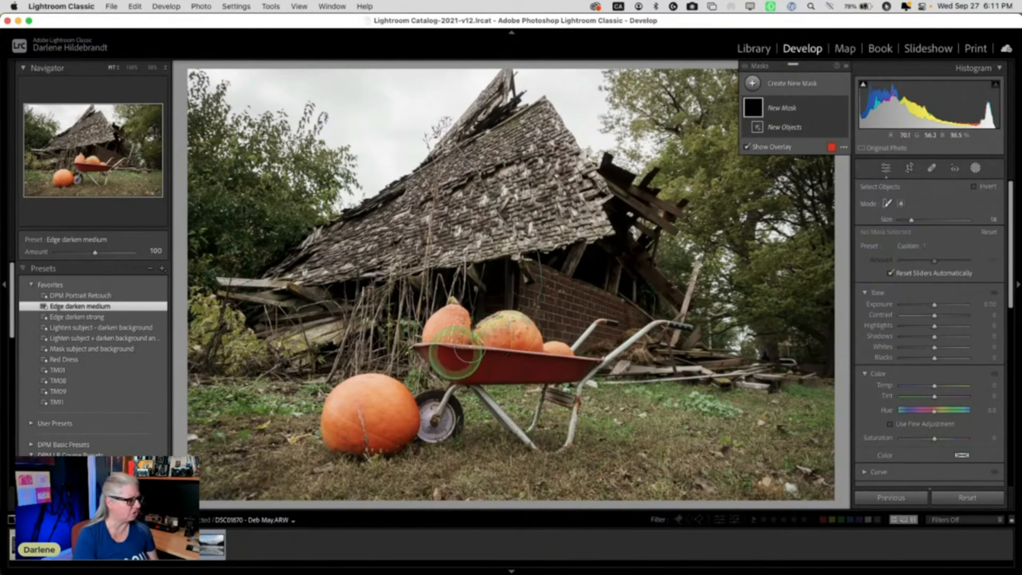
{"action": "left_click", "coordinate": [901, 204]}
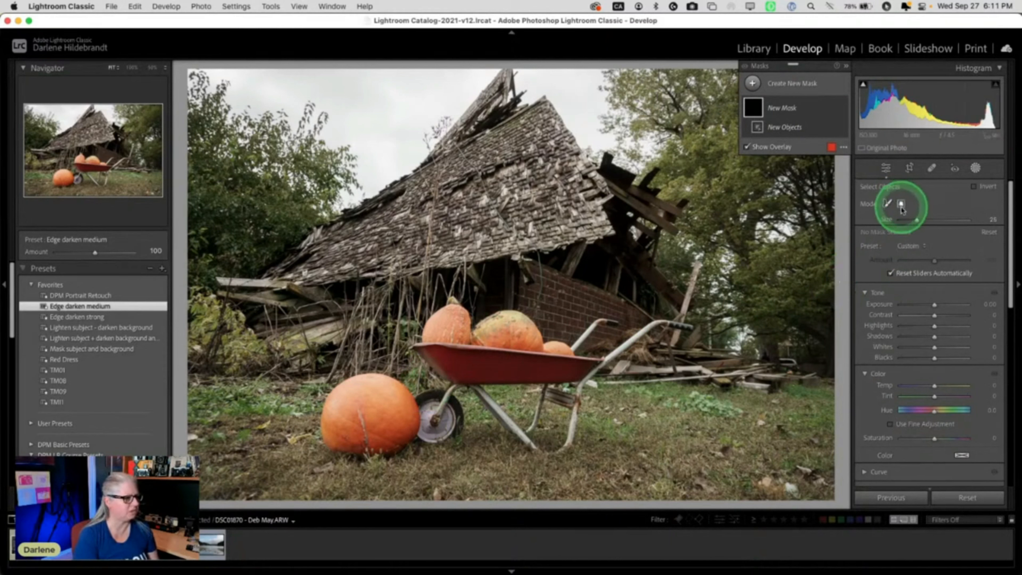
{"action": "left_click", "coordinate": [885, 205]}
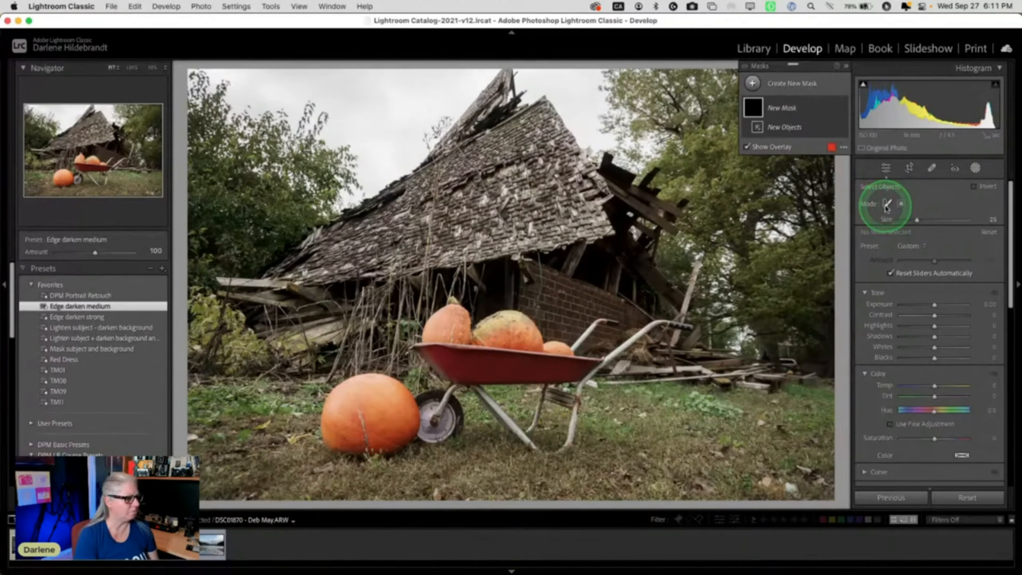
{"action": "left_click", "coordinate": [901, 203]}
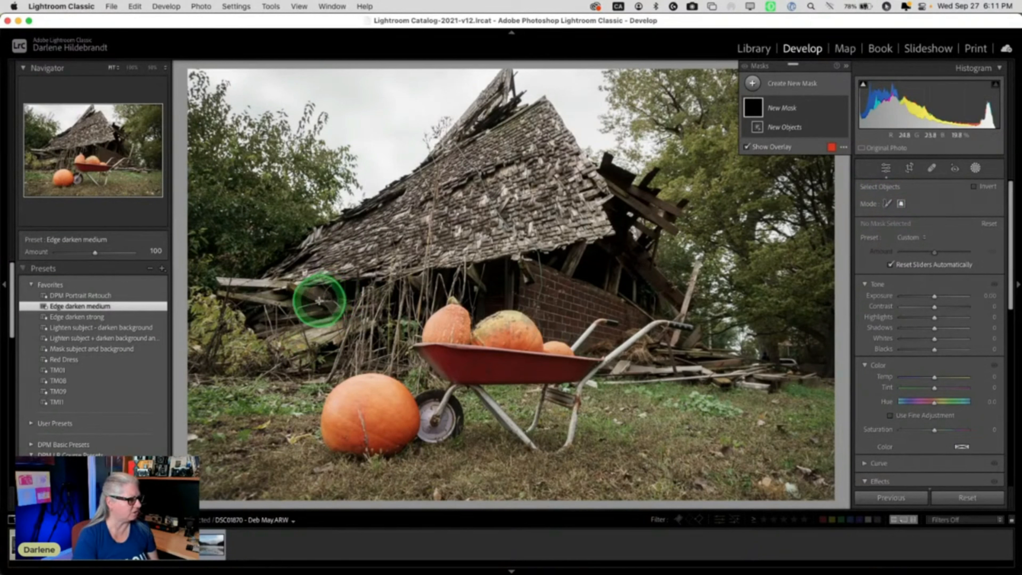
{"action": "left_click_drag", "start_coordinate": [320, 298], "coordinate": [680, 467]}
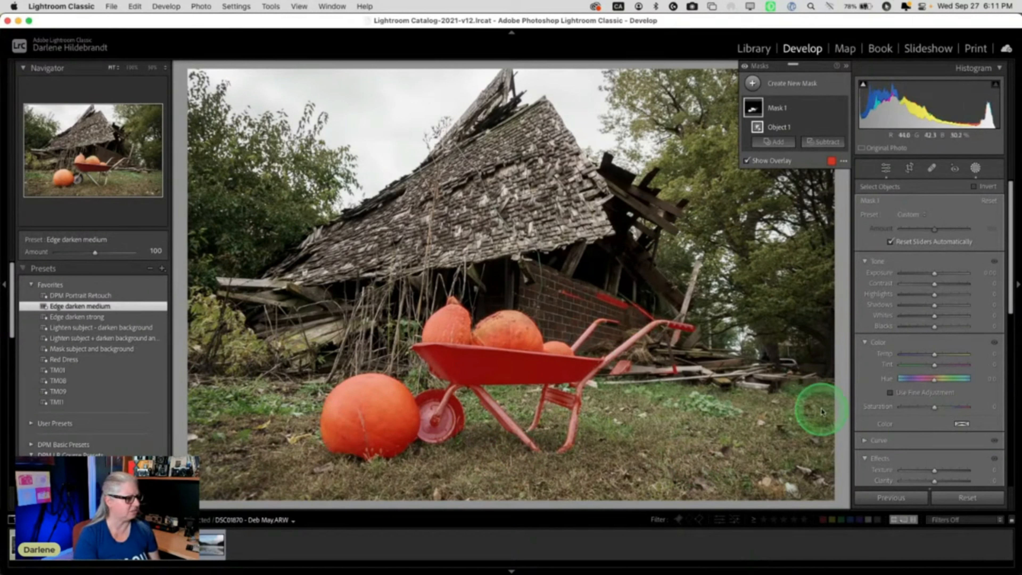
Subtract from the object mask with a brush at Feather 11 and Density 93, painting out stray areas on the brick wall and debris.
{"action": "left_click", "coordinate": [810, 142]}
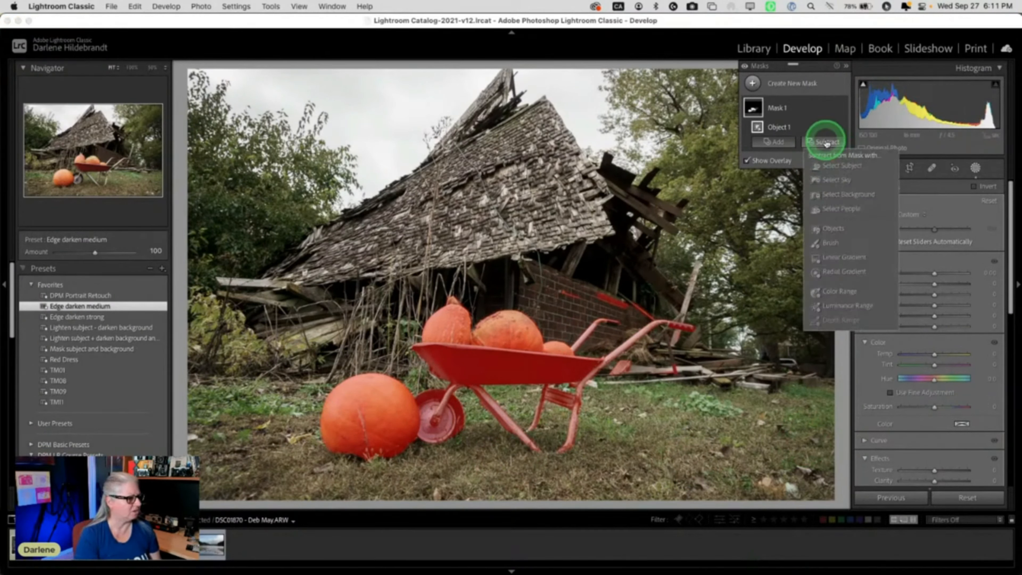
{"action": "left_click", "coordinate": [824, 243]}
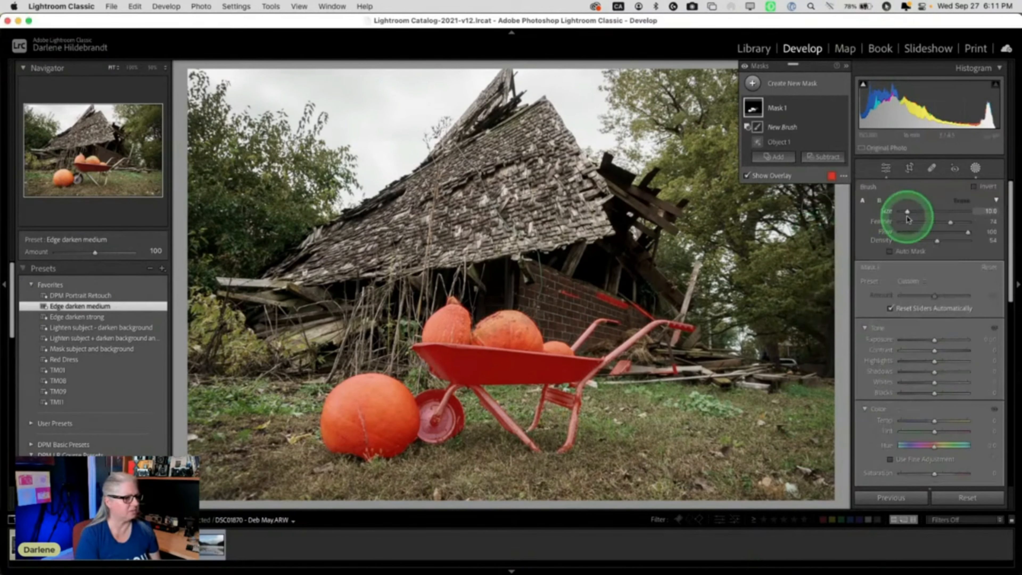
{"action": "left_click_drag", "start_coordinate": [950, 221], "coordinate": [908, 222]}
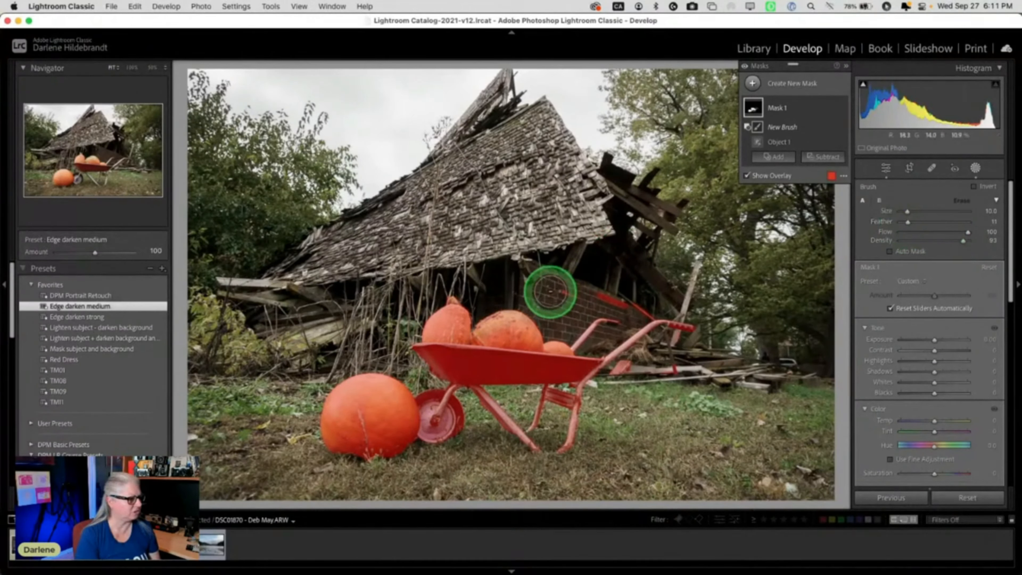
{"action": "left_click_drag", "start_coordinate": [554, 293], "coordinate": [651, 309]}
{"action": "left_click_drag", "start_coordinate": [673, 393], "coordinate": [676, 384]}
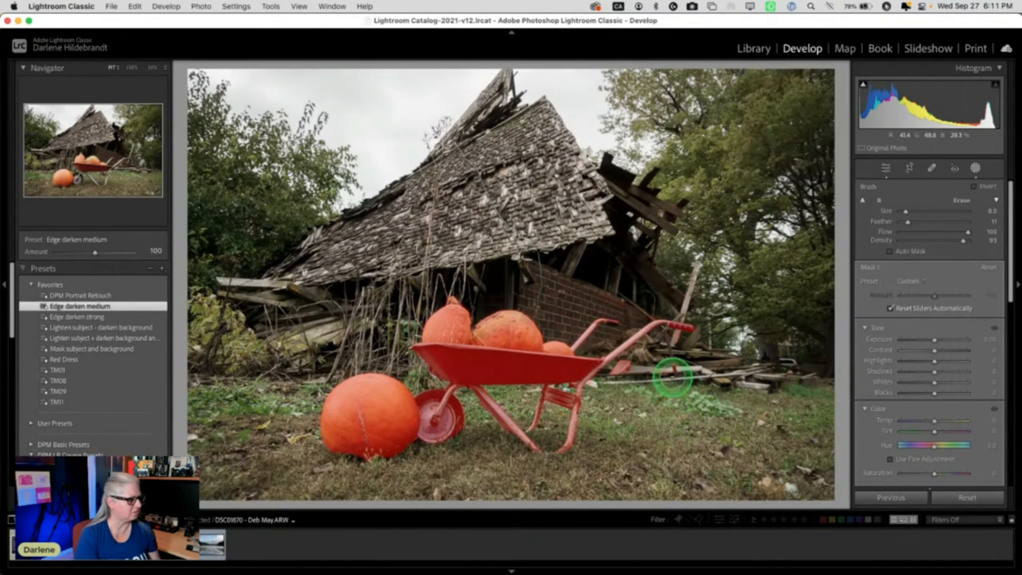
{"action": "mouse_move", "coordinate": [672, 348]}
{"action": "left_mouse_down"}
{"action": "mouse_move", "coordinate": [615, 386]}
{"action": "mouse_move", "coordinate": [632, 369]}
{"action": "mouse_move", "coordinate": [628, 377]}
{"action": "mouse_move", "coordinate": [677, 398]}
{"action": "left_mouse_up"}
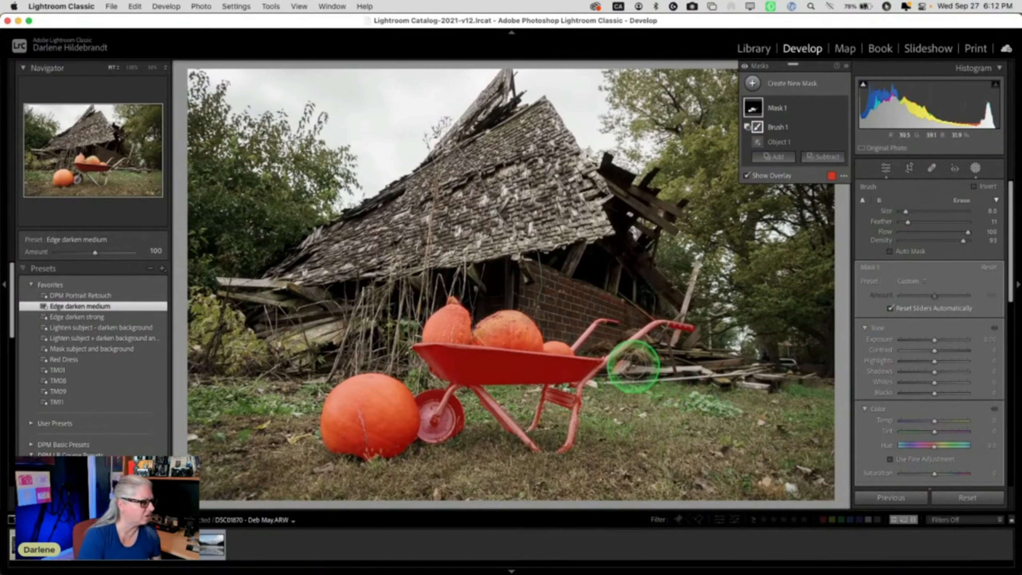
{"action": "left_click_drag", "start_coordinate": [635, 363], "coordinate": [627, 370]}
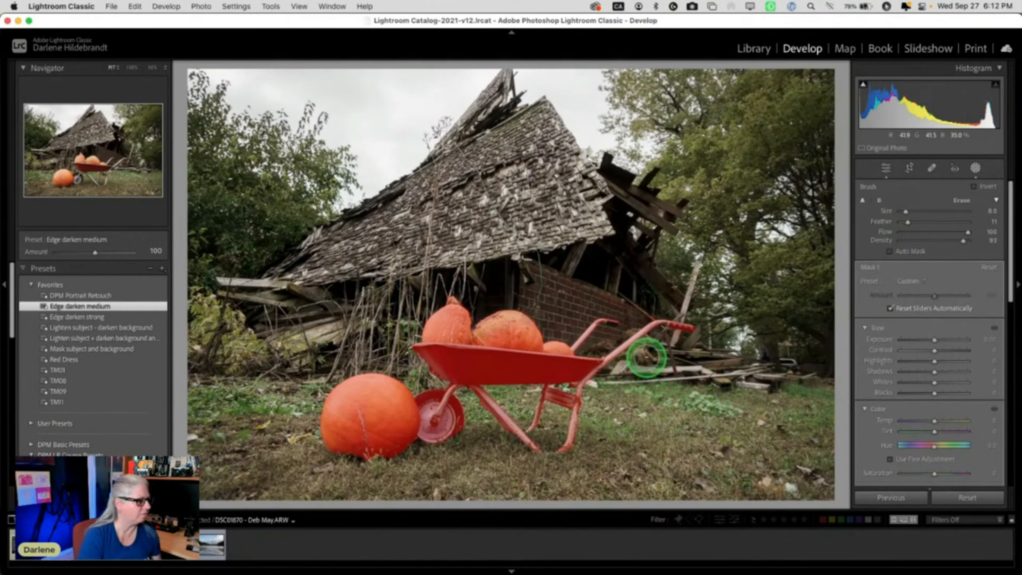
{"action": "left_click_drag", "start_coordinate": [675, 344], "coordinate": [668, 334]}
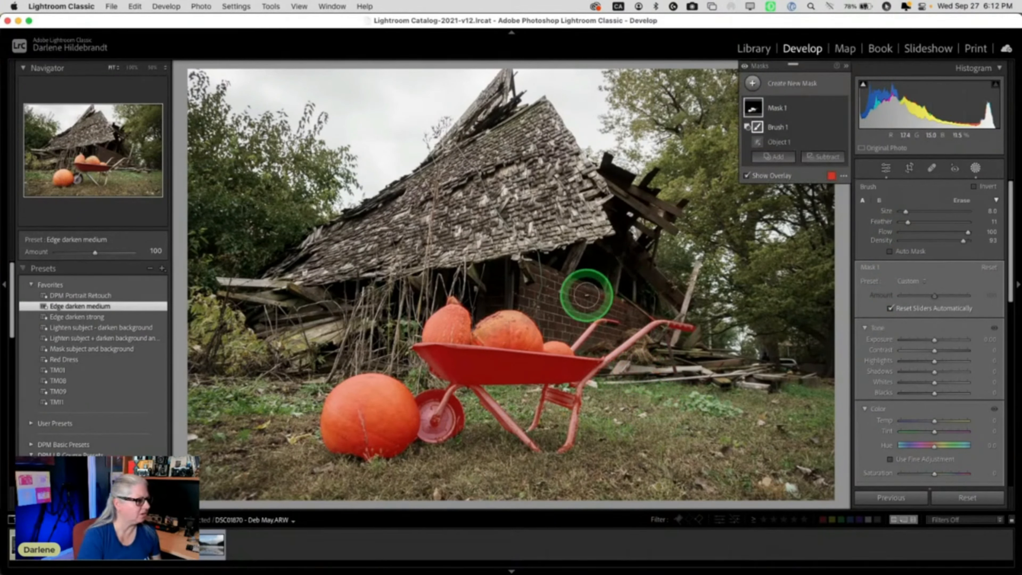
{"action": "mouse_move", "coordinate": [589, 292]}
{"action": "left_mouse_down"}
{"action": "mouse_move", "coordinate": [632, 303]}
{"action": "mouse_move", "coordinate": [611, 295]}
{"action": "left_mouse_up"}
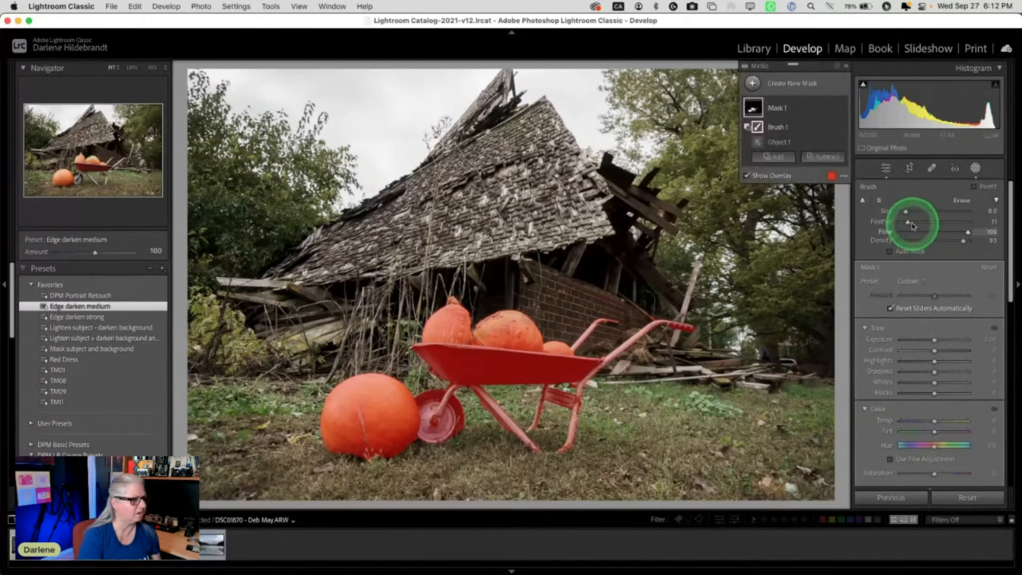
Set the subtracting brush to Feather 7 and Density 100 and paint over the remaining mask spill on the brick wall.
{"action": "left_click_drag", "start_coordinate": [912, 226], "coordinate": [906, 223]}
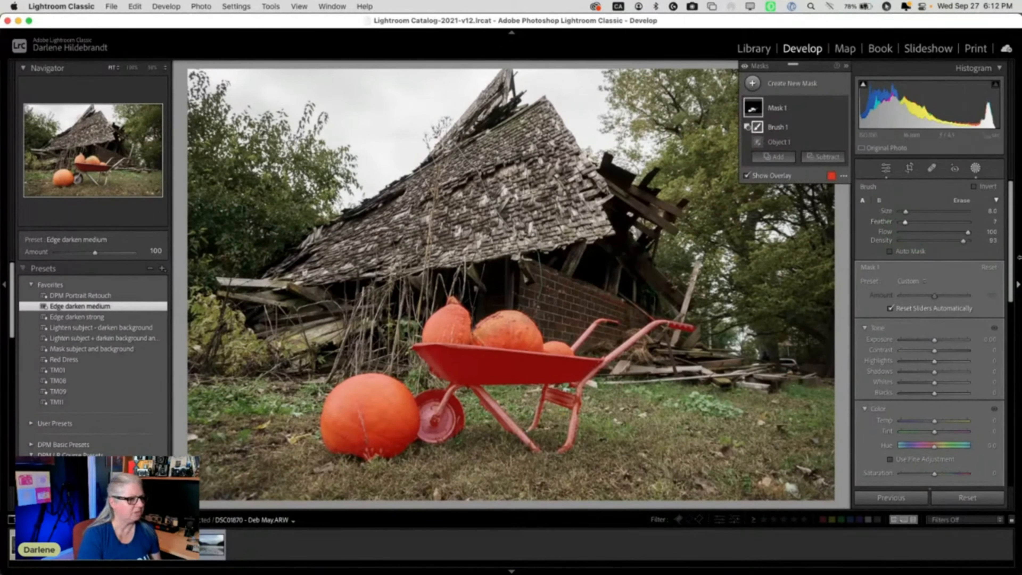
{"action": "left_click_drag", "start_coordinate": [963, 242], "coordinate": [981, 238]}
{"action": "mouse_move", "coordinate": [584, 295]}
{"action": "left_mouse_down"}
{"action": "mouse_move", "coordinate": [640, 311]}
{"action": "mouse_move", "coordinate": [684, 297]}
{"action": "mouse_move", "coordinate": [737, 322]}
{"action": "left_mouse_up"}
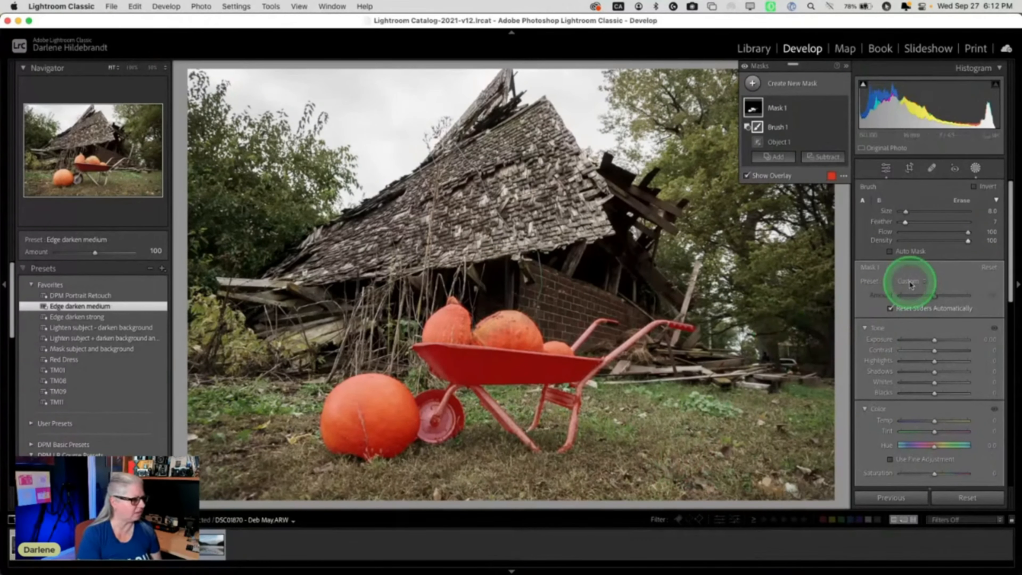
Rename the wheelbarrow and pumpkin mask as subject.
{"action": "mouse_move", "coordinate": [832, 149]}
{"action": "left_click", "coordinate": [802, 108]}
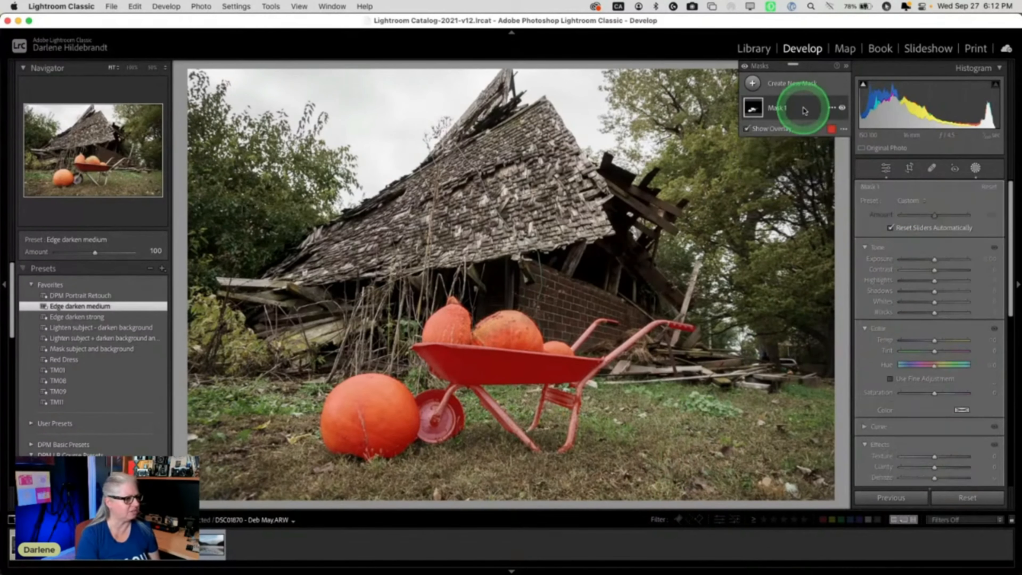
{"action": "left_click", "coordinate": [831, 109]}
{"action": "left_click", "coordinate": [837, 114]}
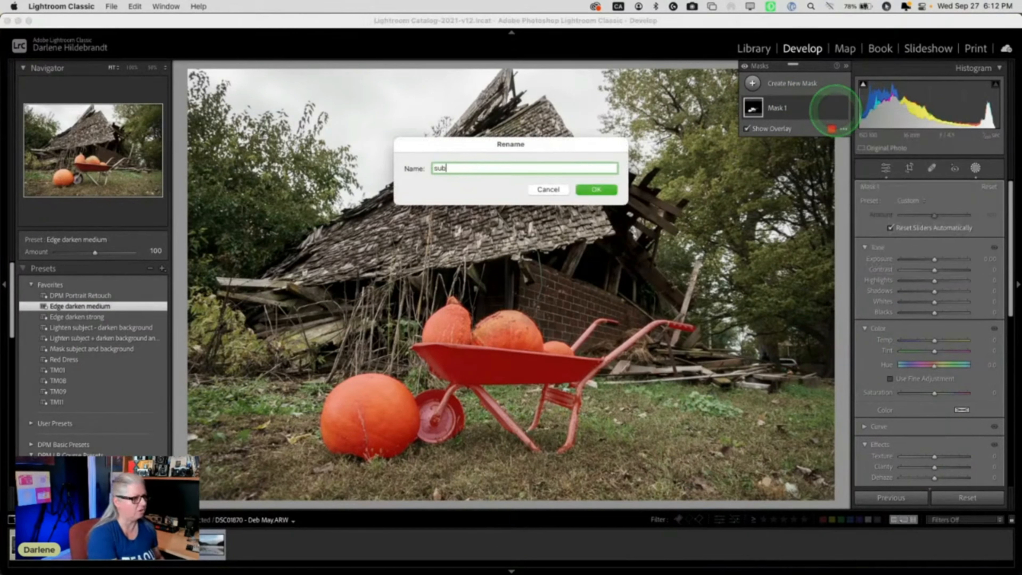
{"action": "key", "text": "Return"}
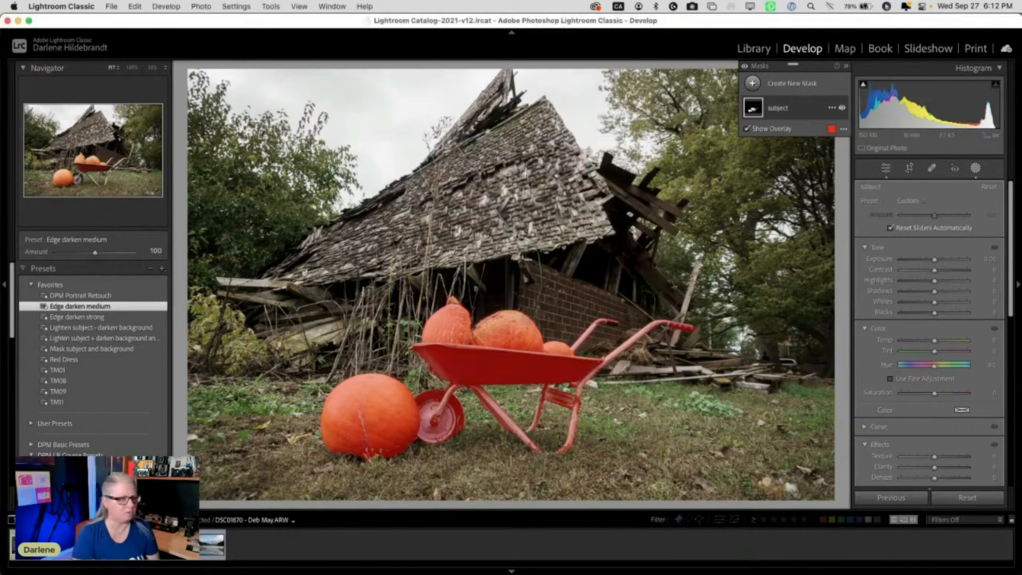
Set the subject mask's Texture to 41 and Clarity to 21.
{"action": "scroll", "coordinate": [946, 400], "scroll_direction": "down", "scroll_amount": 2}
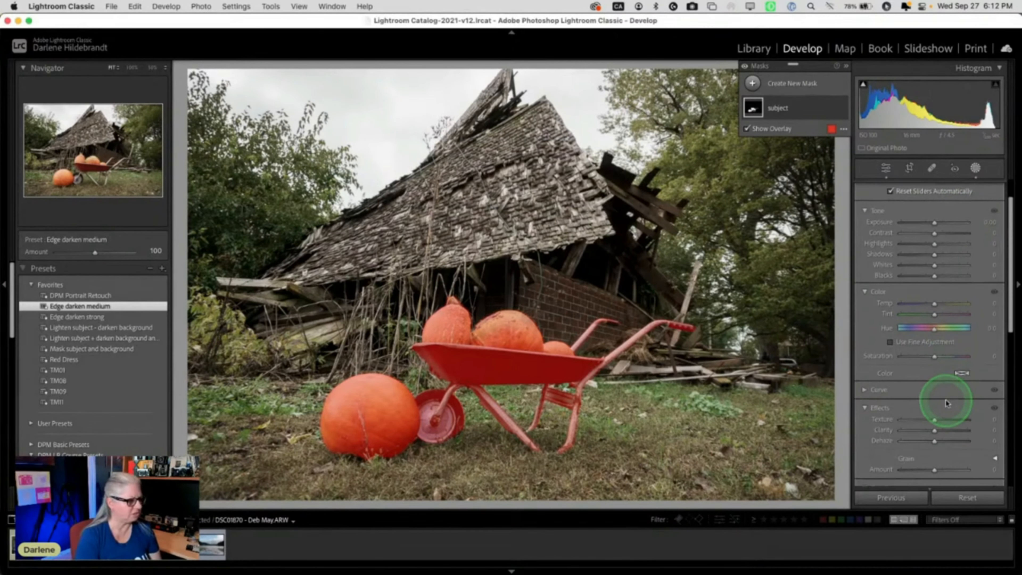
{"action": "left_click_drag", "start_coordinate": [935, 420], "coordinate": [948, 421]}
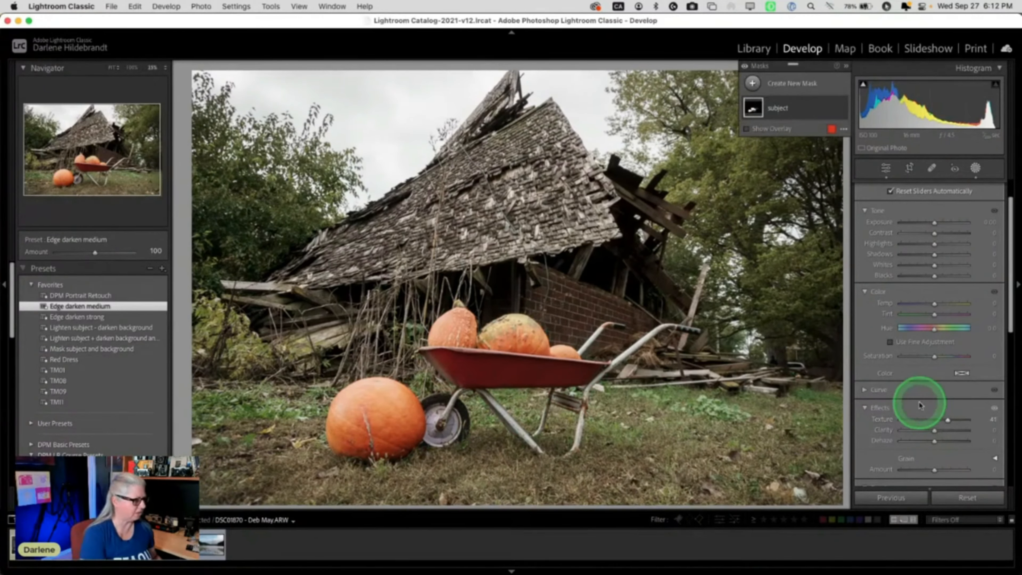
{"action": "left_click", "coordinate": [628, 308]}
{"action": "scroll", "coordinate": [628, 308], "scroll_direction": "down", "scroll_amount": 5}
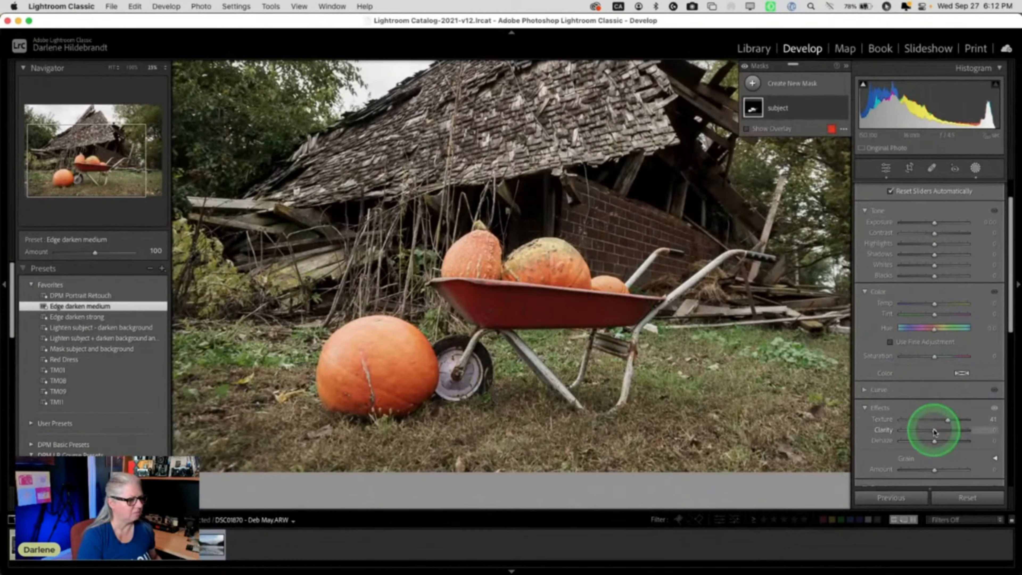
{"action": "left_click_drag", "start_coordinate": [935, 430], "coordinate": [948, 431]}
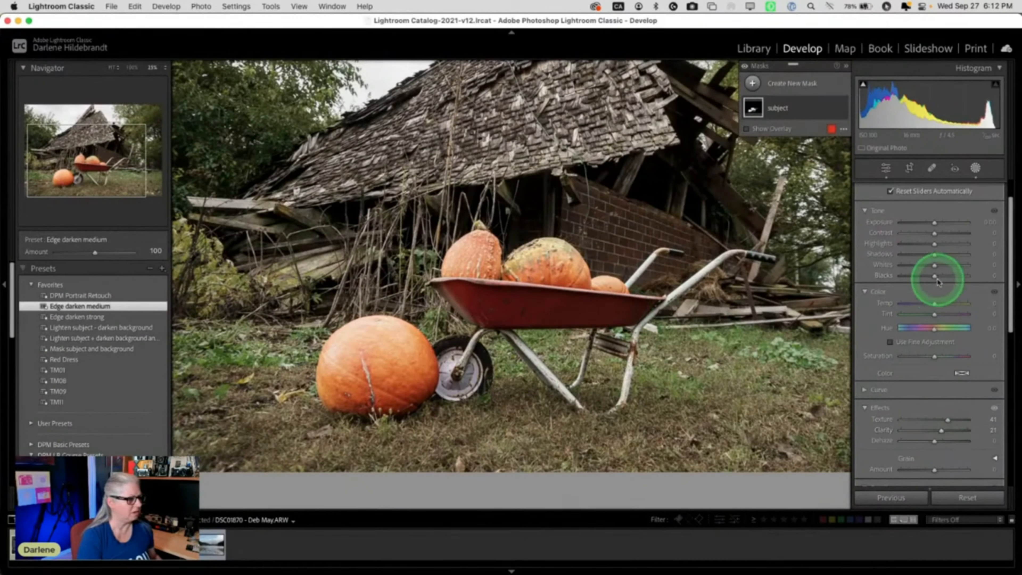
Set the subject mask's Blacks to -26, Exposure to -0.08 and Highlights to -7.
{"action": "left_click_drag", "start_coordinate": [933, 275], "coordinate": [929, 278]}
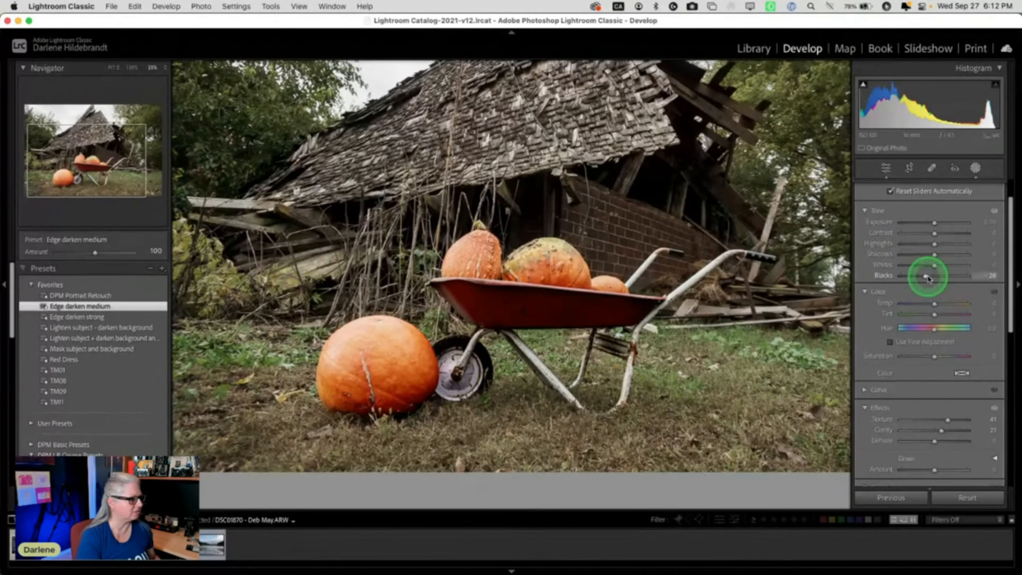
{"action": "left_click_drag", "start_coordinate": [934, 222], "coordinate": [934, 244]}
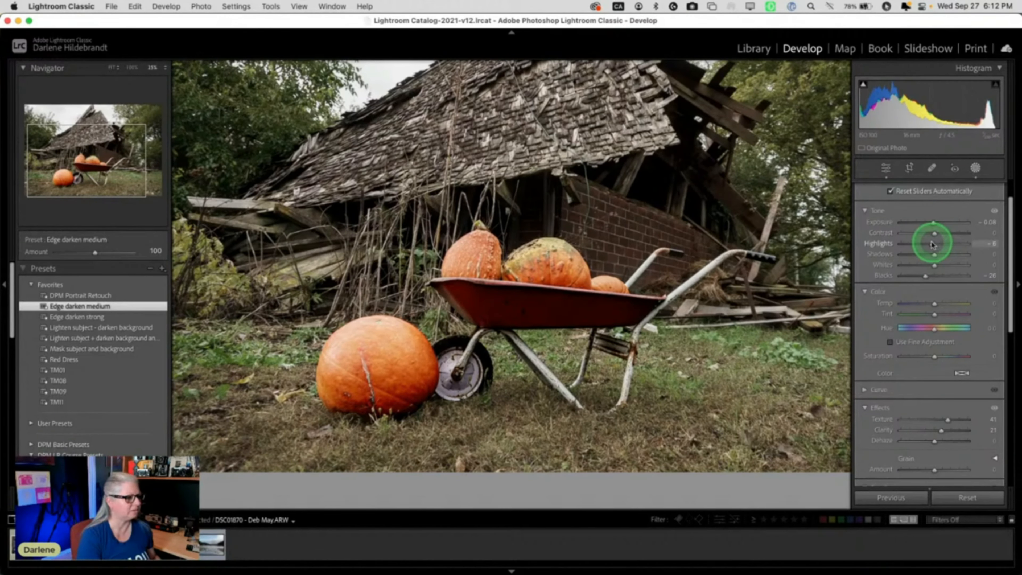
{"action": "left_click_drag", "start_coordinate": [933, 244], "coordinate": [932, 244]}
{"action": "left_click", "coordinate": [910, 385]}
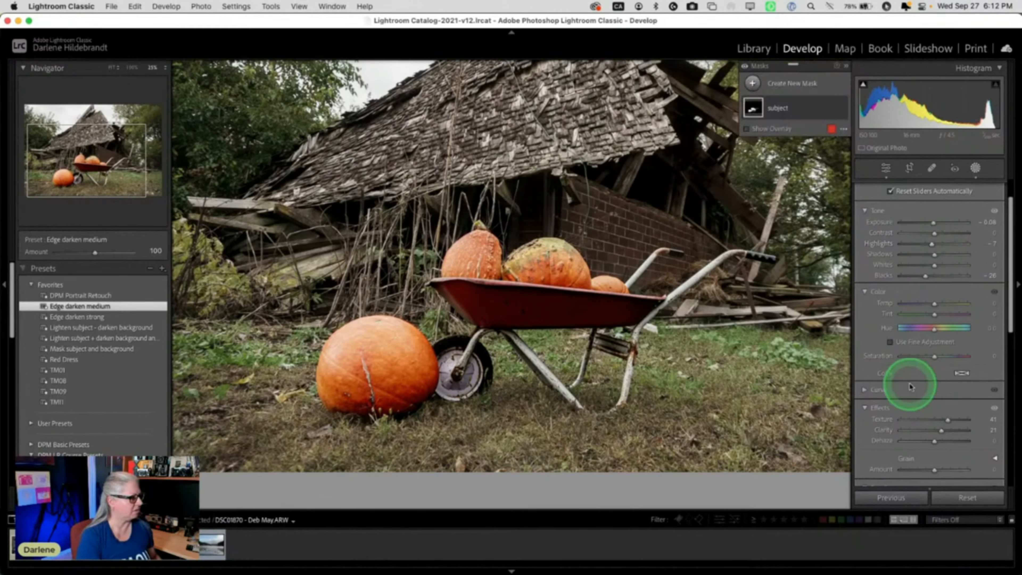
{"action": "scroll", "coordinate": [905, 378], "scroll_direction": "up", "scroll_amount": 1}
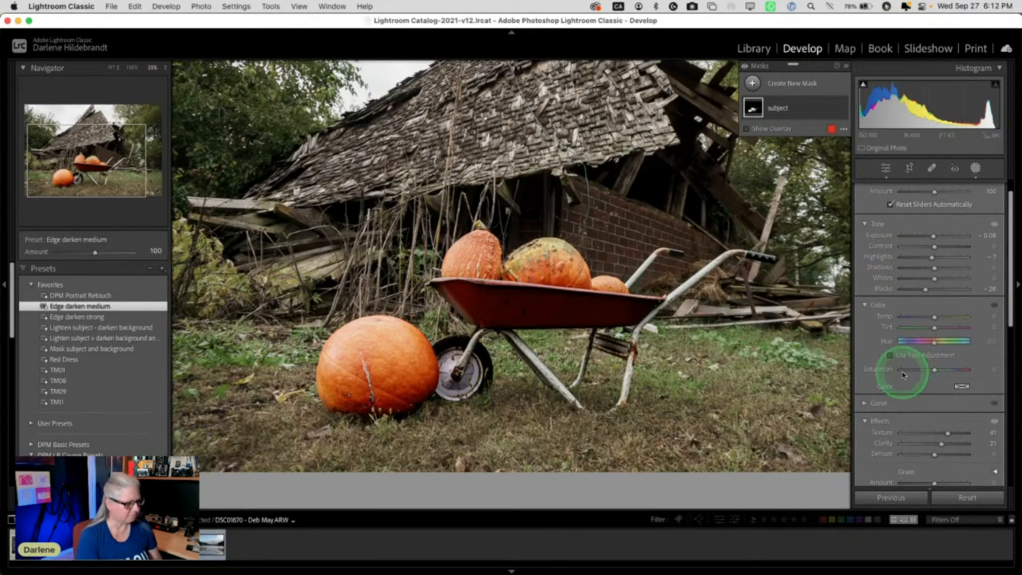
Compare the wheelbarrow and pumpkins with the subject mask hidden and shown, leaving the mask on.
{"action": "left_click", "coordinate": [843, 107]}
{"action": "left_click", "coordinate": [842, 108]}
{"action": "left_click", "coordinate": [842, 107]}
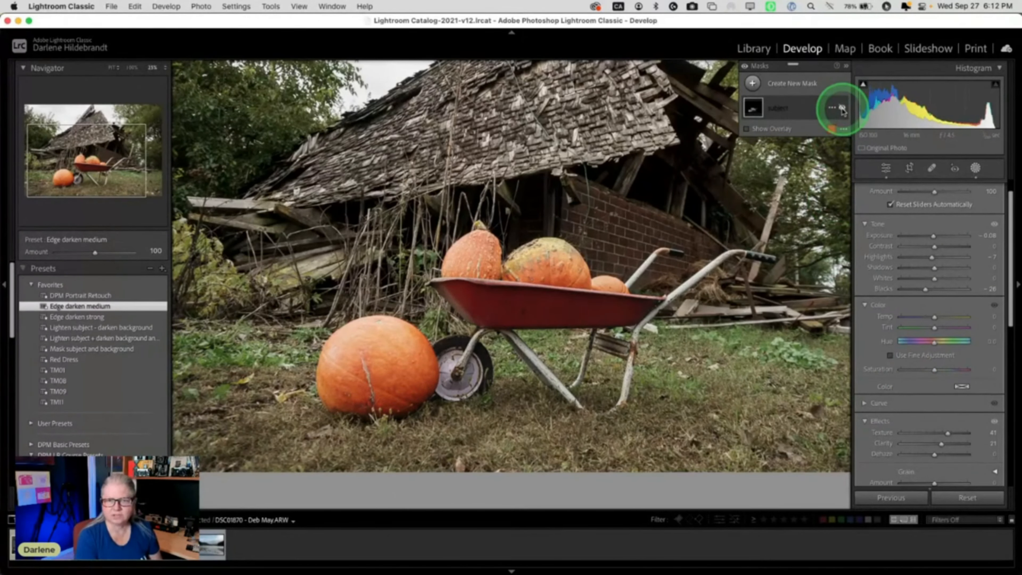
{"action": "left_click", "coordinate": [842, 108]}
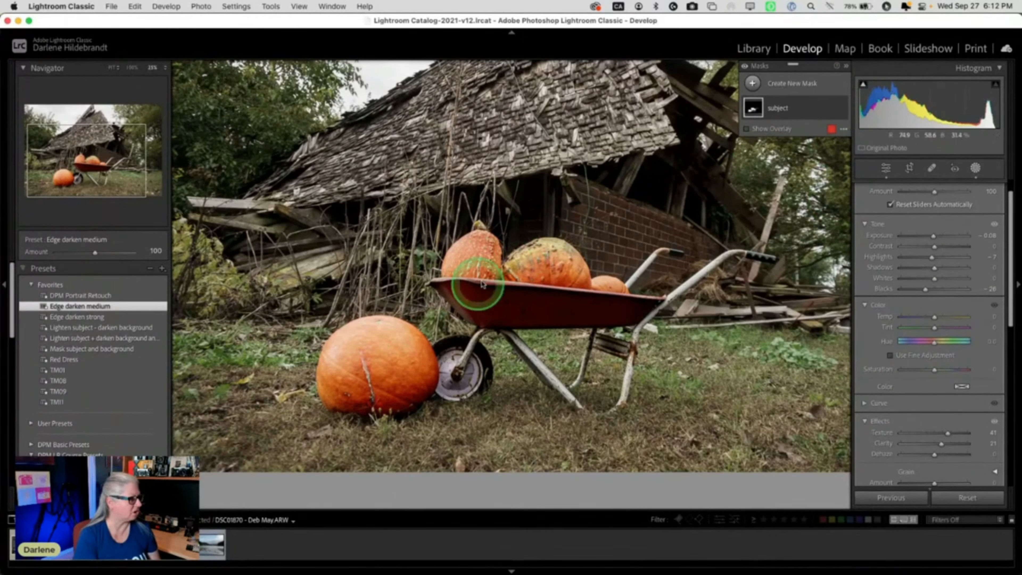
{"action": "left_click", "coordinate": [842, 109]}
{"action": "left_click", "coordinate": [842, 108]}
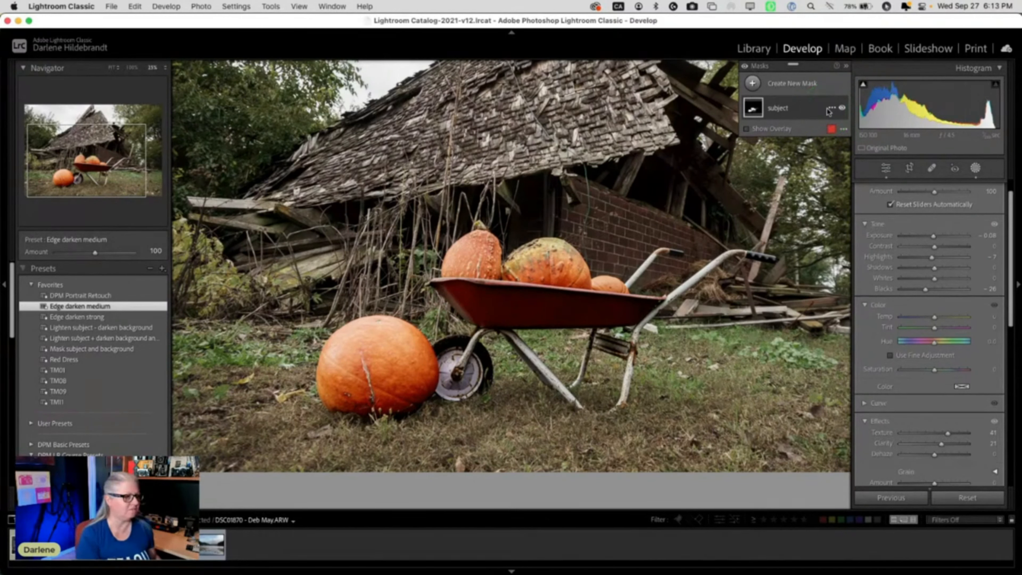
Duplicate and invert the subject mask to cover the background, with the whole photo in view.
{"action": "left_click", "coordinate": [832, 109]}
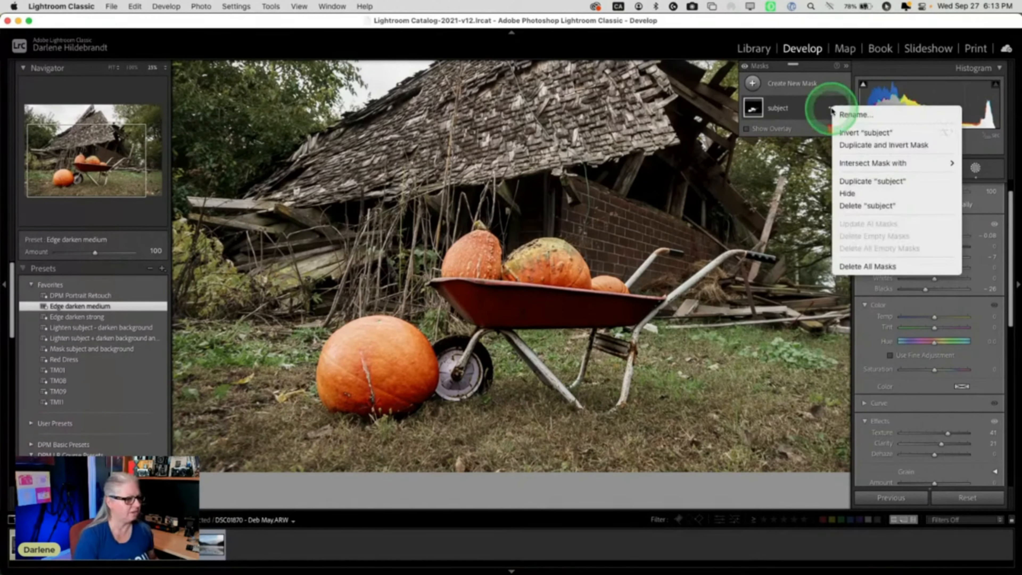
{"action": "left_click", "coordinate": [884, 145]}
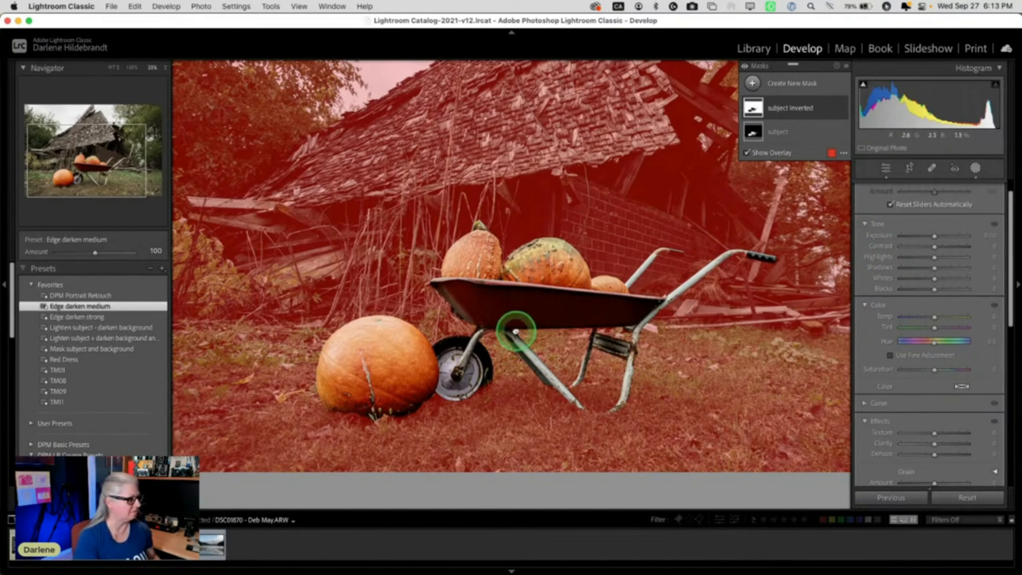
{"action": "key", "text": "z"}
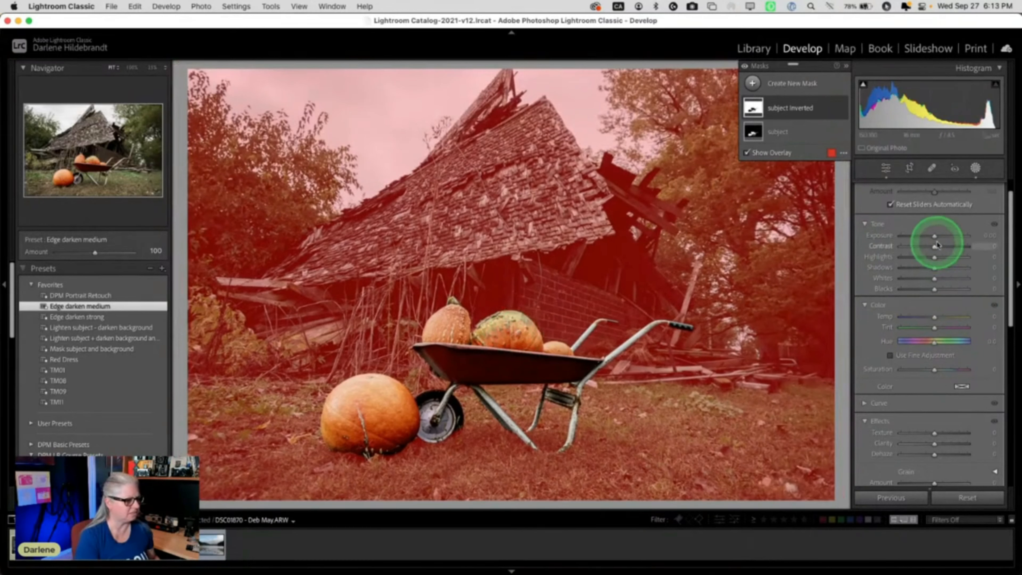
Set the inverted background mask's Texture to -12, Blacks to -10 and Exposure to -0.18.
{"action": "left_click", "coordinate": [935, 434]}
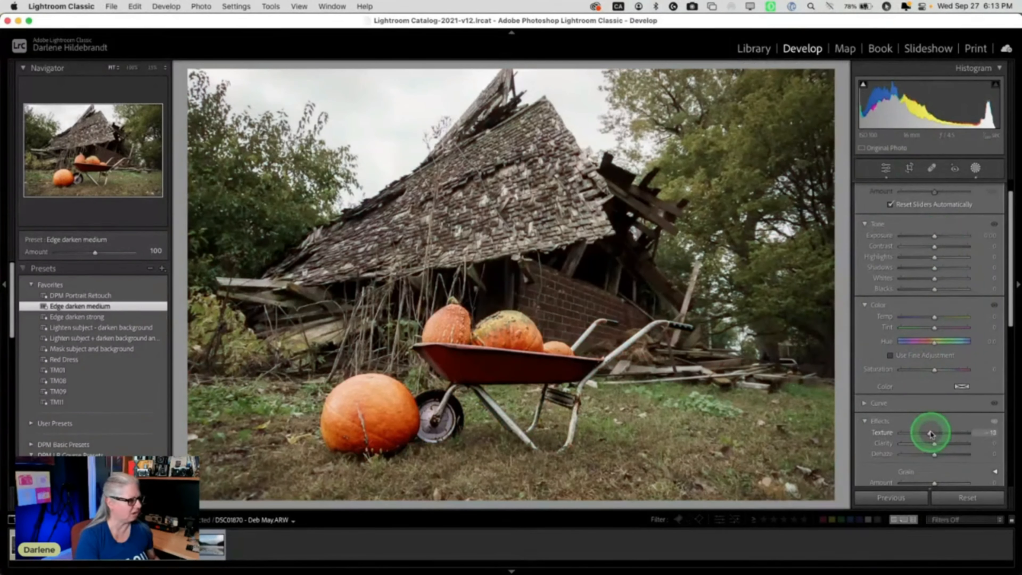
{"action": "left_click_drag", "start_coordinate": [932, 434], "coordinate": [933, 433]}
{"action": "left_click_drag", "start_coordinate": [936, 238], "coordinate": [932, 239]}
{"action": "left_click_drag", "start_coordinate": [934, 290], "coordinate": [931, 291]}
{"action": "left_click_drag", "start_coordinate": [931, 235], "coordinate": [933, 237]}
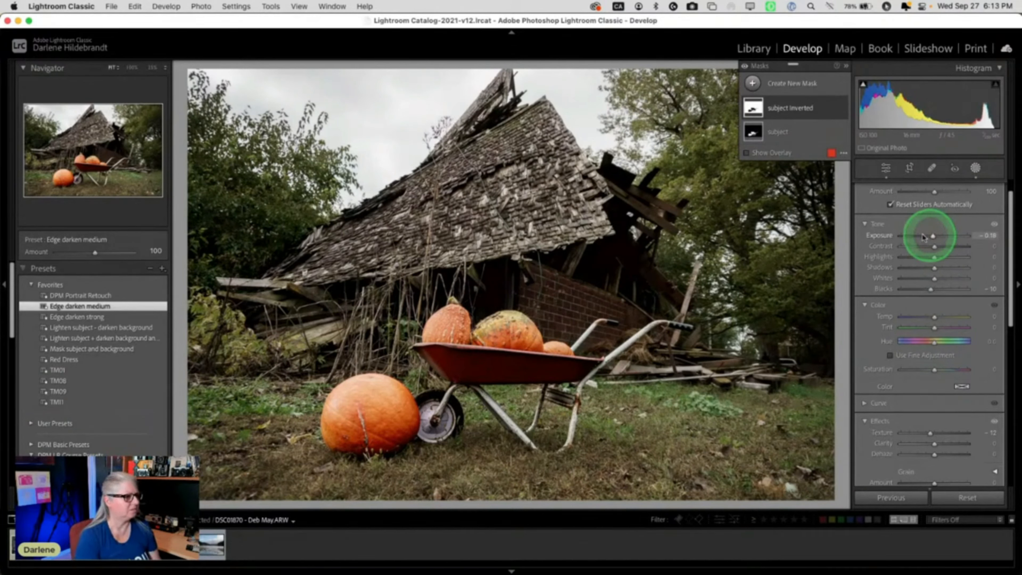
Compare the photo with the inverted background mask hidden and shown, leaving the mask on.
{"action": "left_click", "coordinate": [842, 109]}
{"action": "left_click", "coordinate": [842, 109]}
{"action": "left_click", "coordinate": [842, 109]}
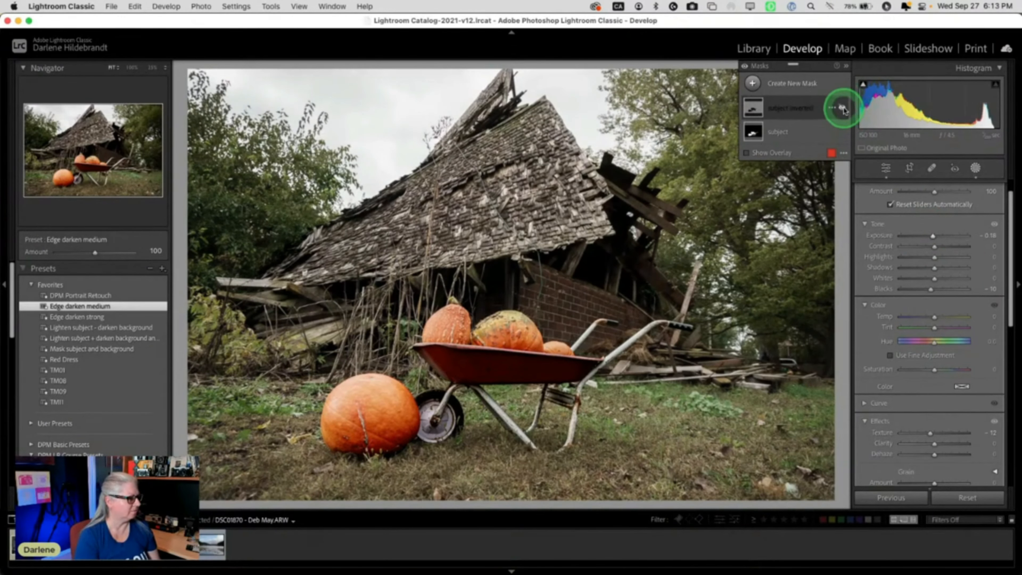
{"action": "left_click", "coordinate": [842, 108]}
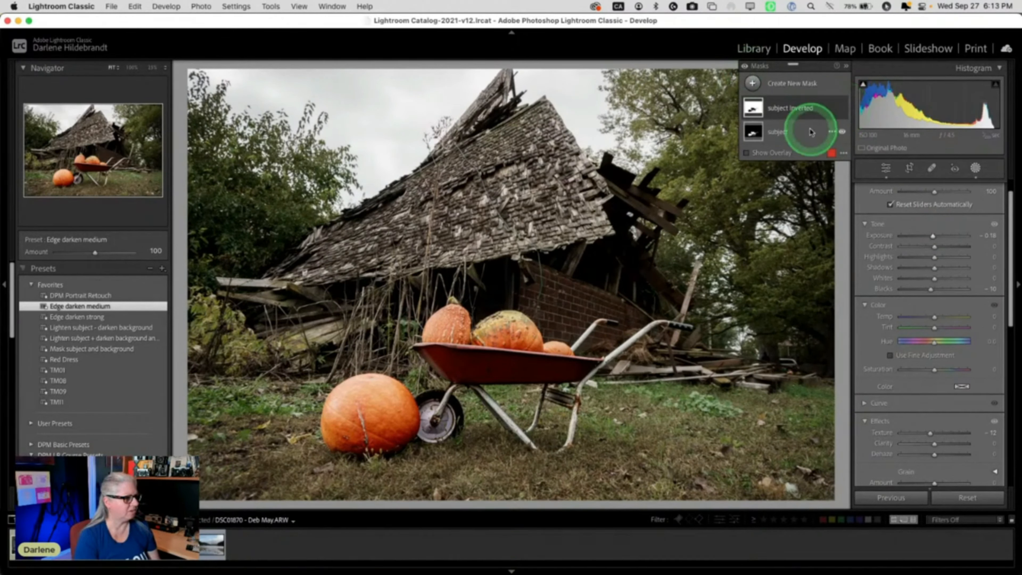
Compare the photo with all masking adjustments switched off and on, leaving them on.
{"action": "scroll", "coordinate": [896, 316], "scroll_direction": "down", "scroll_amount": 5}
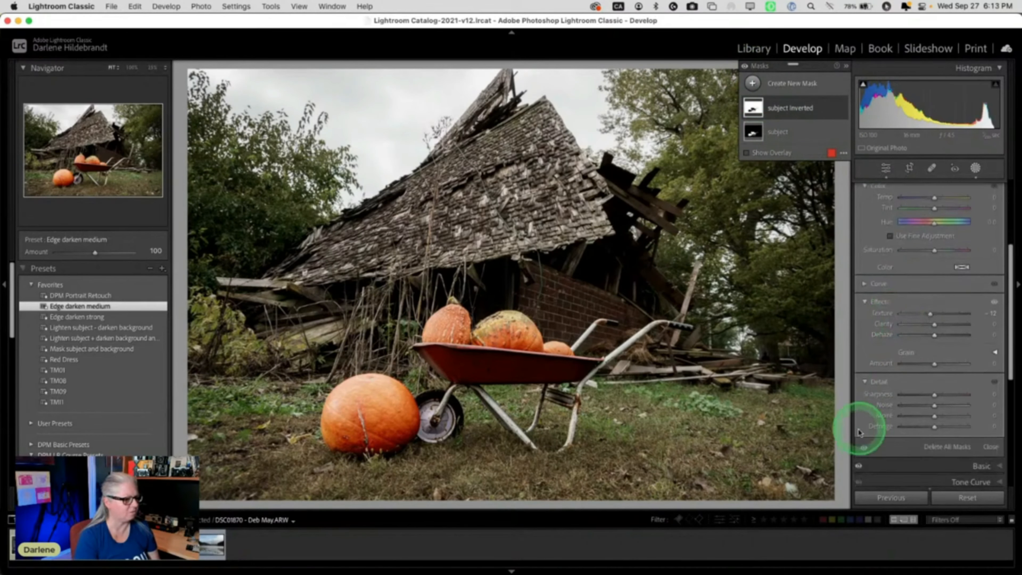
{"action": "left_click", "coordinate": [864, 450]}
{"action": "left_click", "coordinate": [864, 450]}
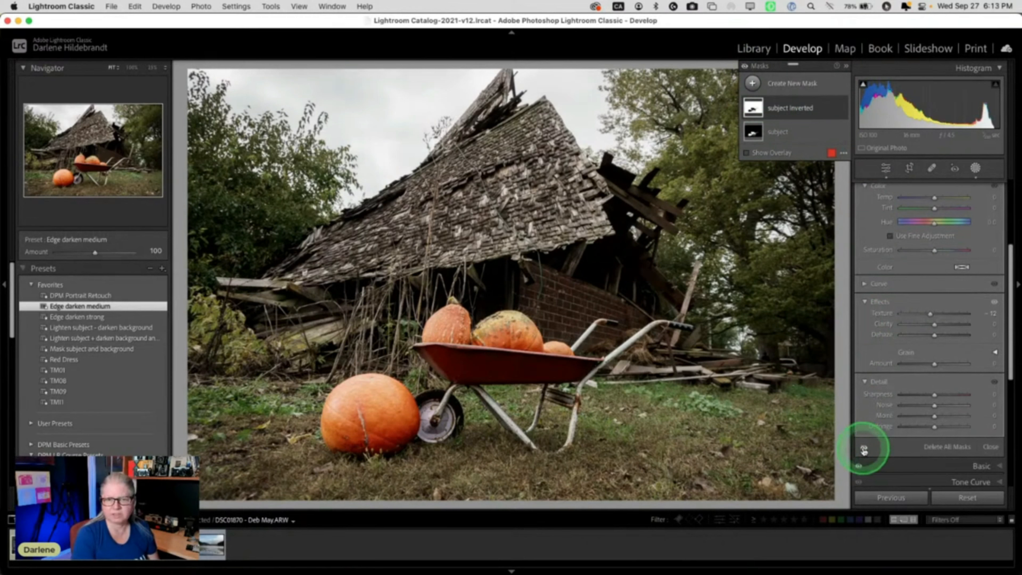
{"action": "left_click", "coordinate": [864, 450]}
{"action": "left_click", "coordinate": [864, 450]}
{"action": "left_click", "coordinate": [864, 450]}
{"action": "left_click", "coordinate": [864, 450]}
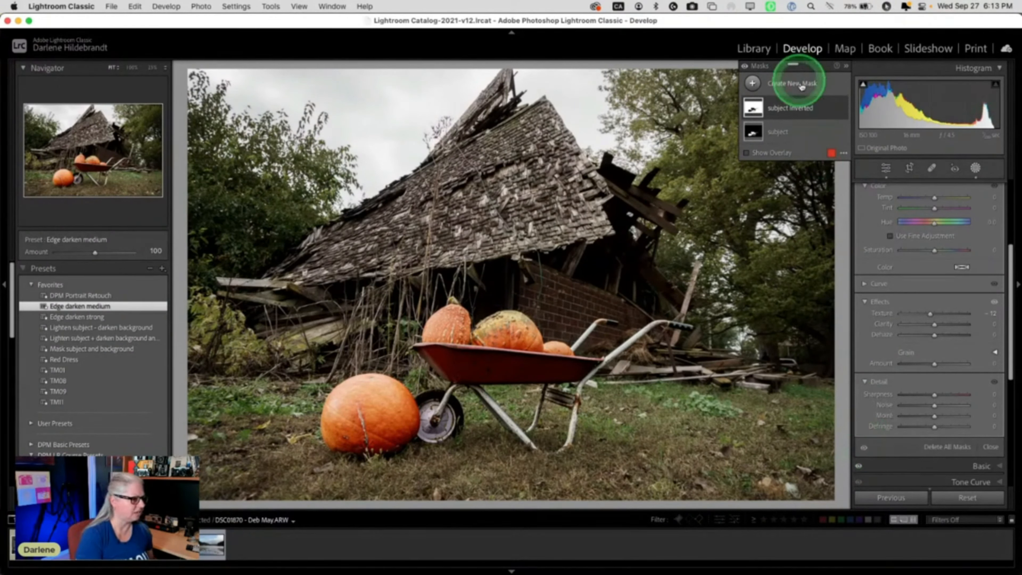
{"action": "left_click", "coordinate": [828, 110]}
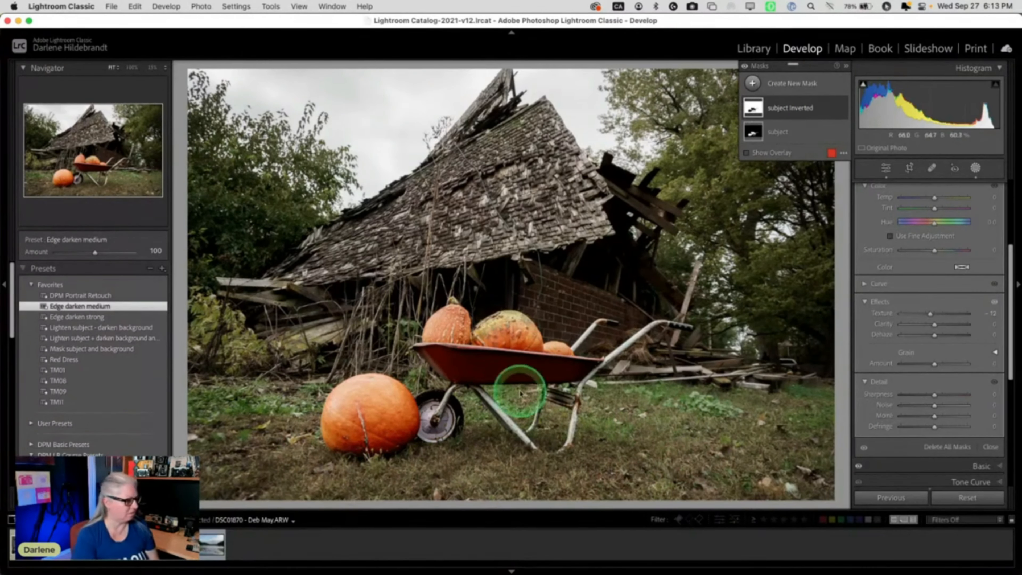
Create a linear gradient mask over the foreground grass, fading upward from the photo's bottom edge to the wheelbarrow's legs.
{"action": "left_click", "coordinate": [754, 85]}
{"action": "left_click", "coordinate": [794, 183]}
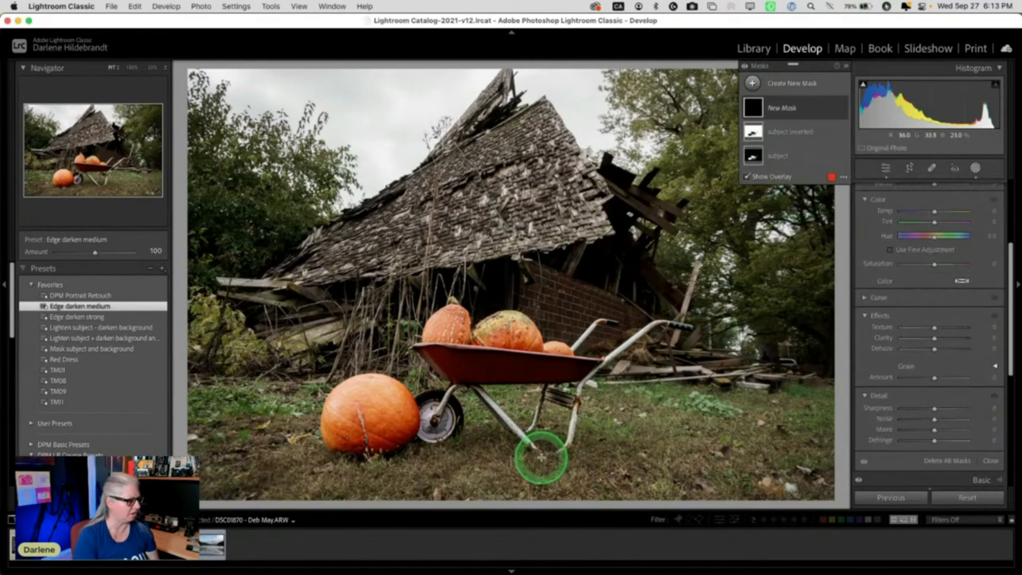
{"action": "mouse_move", "coordinate": [529, 479]}
{"action": "left_mouse_down"}
{"action": "mouse_move", "coordinate": [524, 407]}
{"action": "mouse_move", "coordinate": [541, 404]}
{"action": "left_mouse_up"}
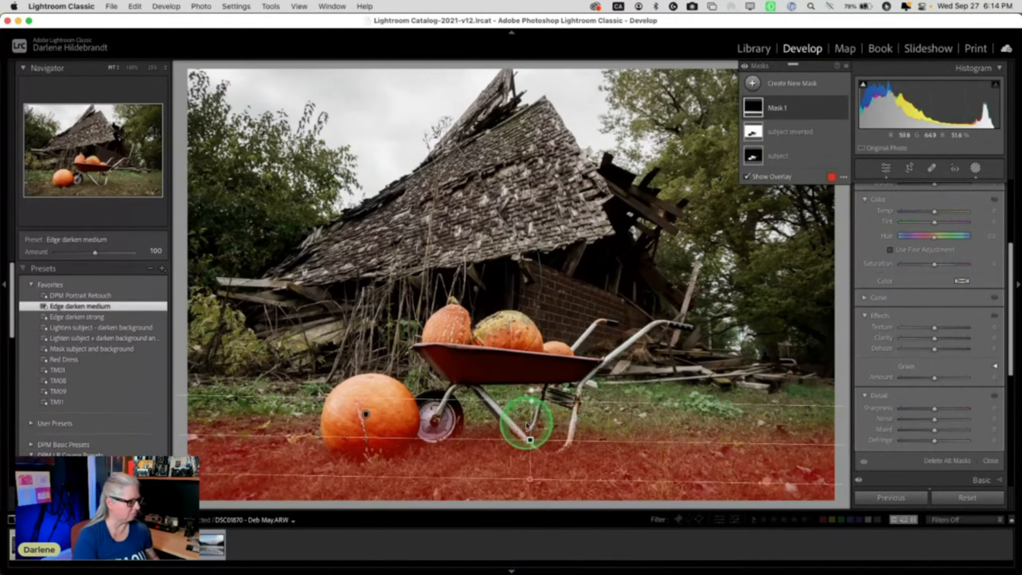
{"action": "left_click_drag", "start_coordinate": [529, 439], "coordinate": [527, 433]}
{"action": "left_click_drag", "start_coordinate": [746, 434], "coordinate": [746, 434]}
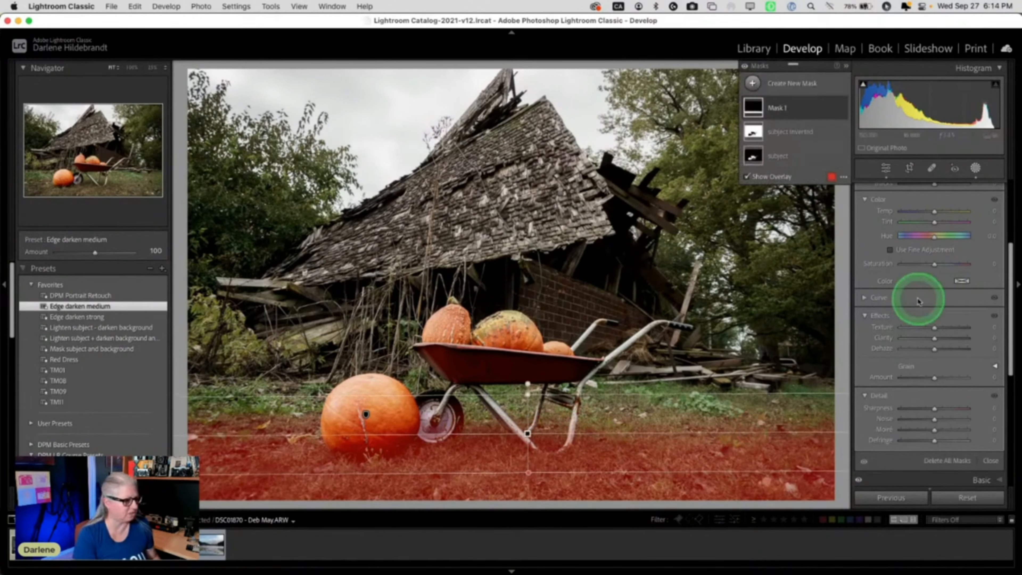
Set the gradient mask's Exposure to -0.20 and Blacks to -25, and widen its fade up to the wheelbarrow's tray.
{"action": "scroll", "coordinate": [921, 288], "scroll_direction": "up", "scroll_amount": 3}
{"action": "left_click_drag", "start_coordinate": [934, 227], "coordinate": [932, 228]}
{"action": "left_click_drag", "start_coordinate": [527, 395], "coordinate": [530, 349]}
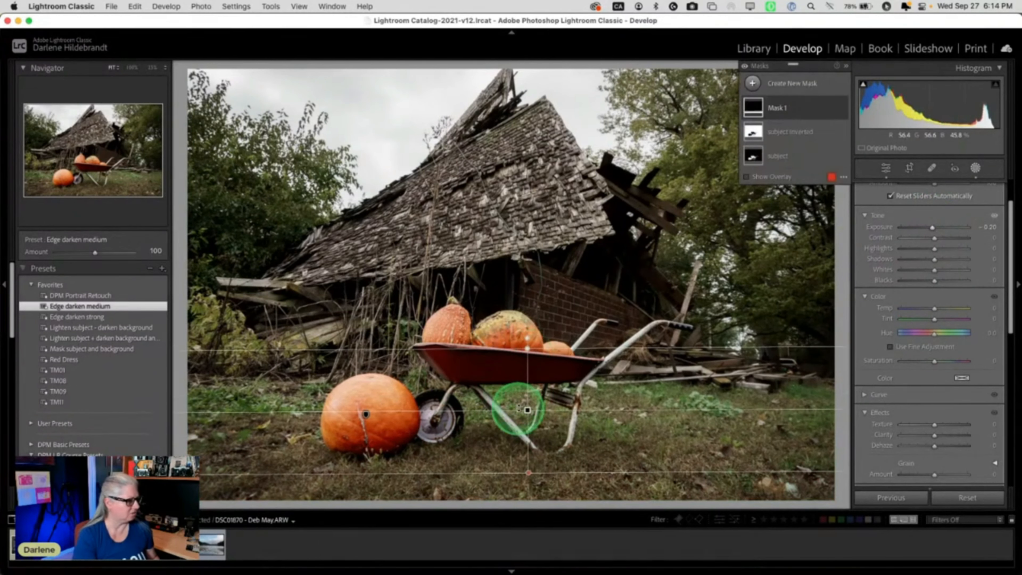
{"action": "left_click_drag", "start_coordinate": [527, 411], "coordinate": [527, 417]}
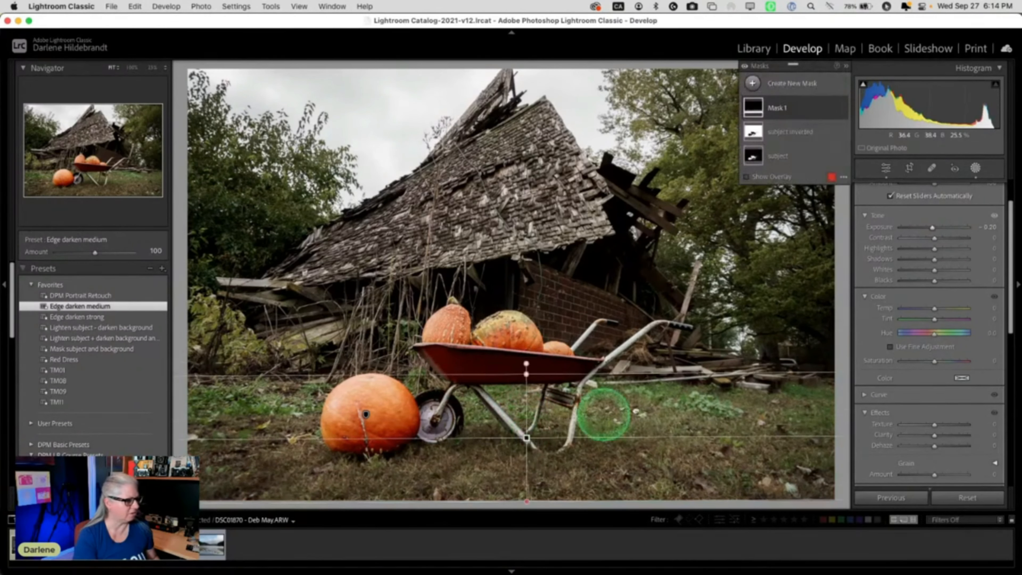
{"action": "left_click", "coordinate": [931, 280]}
{"action": "left_click_drag", "start_coordinate": [930, 280], "coordinate": [925, 279]}
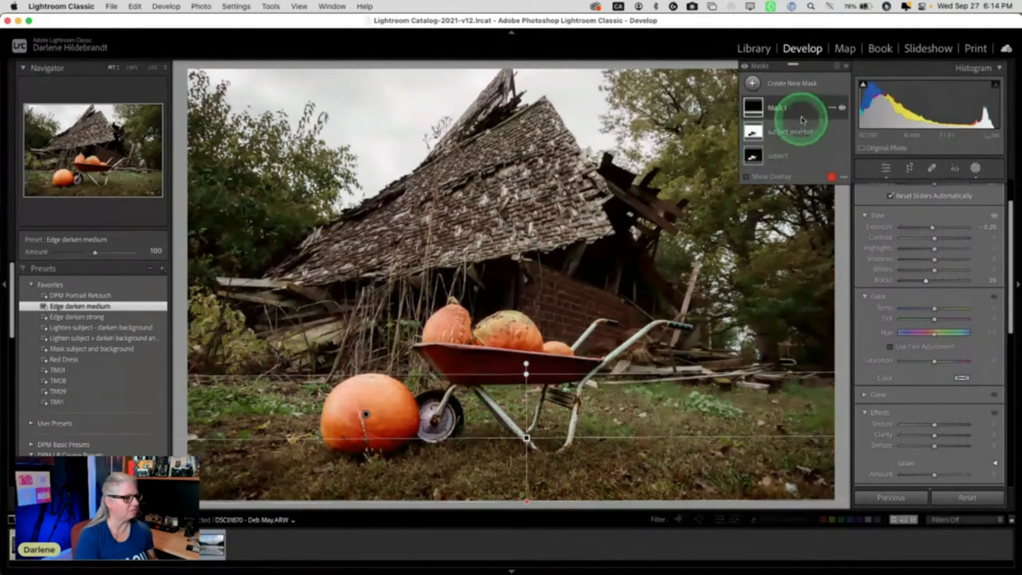
Subtract the wheelbarrow and pumpkins from the gradient mask with an Objects selection framed around them, and show the mask overlay.
{"action": "left_click", "coordinate": [801, 107]}
{"action": "left_click", "coordinate": [822, 142]}
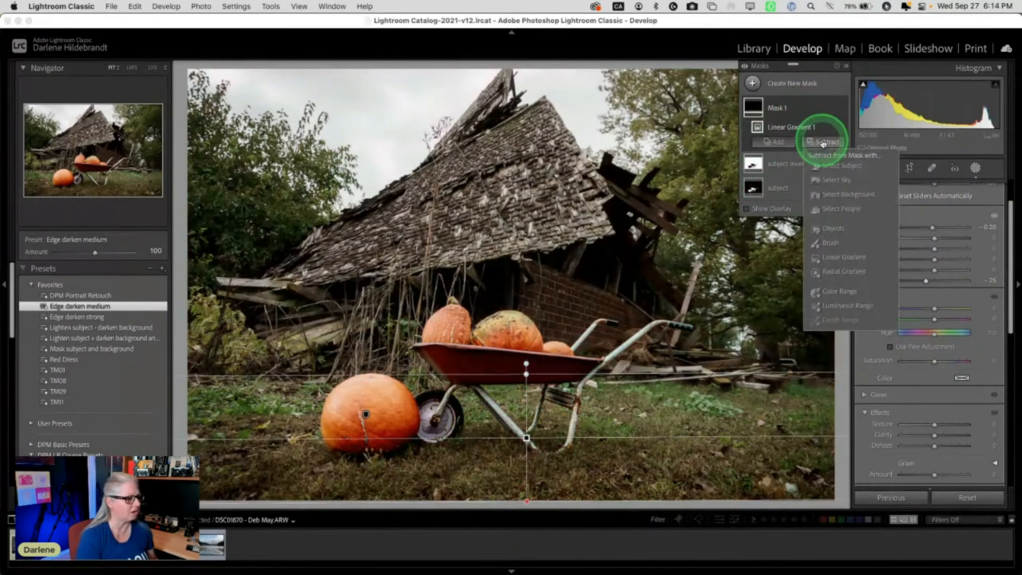
{"action": "left_click", "coordinate": [830, 228]}
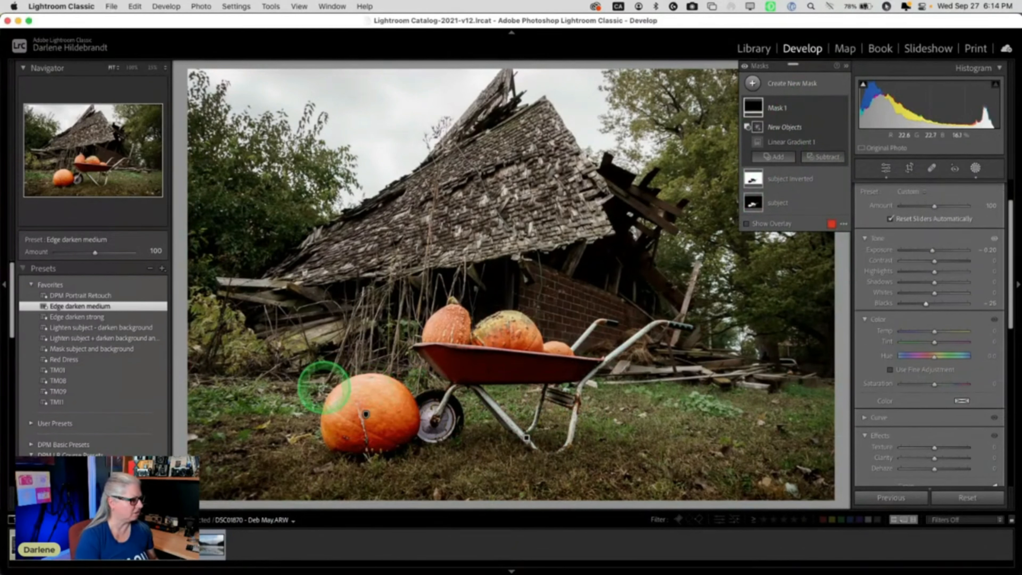
{"action": "mouse_move", "coordinate": [298, 296]}
{"action": "left_mouse_down"}
{"action": "mouse_move", "coordinate": [448, 317]}
{"action": "mouse_move", "coordinate": [637, 422]}
{"action": "mouse_move", "coordinate": [654, 452]}
{"action": "mouse_move", "coordinate": [683, 452]}
{"action": "mouse_move", "coordinate": [704, 459]}
{"action": "left_mouse_up"}
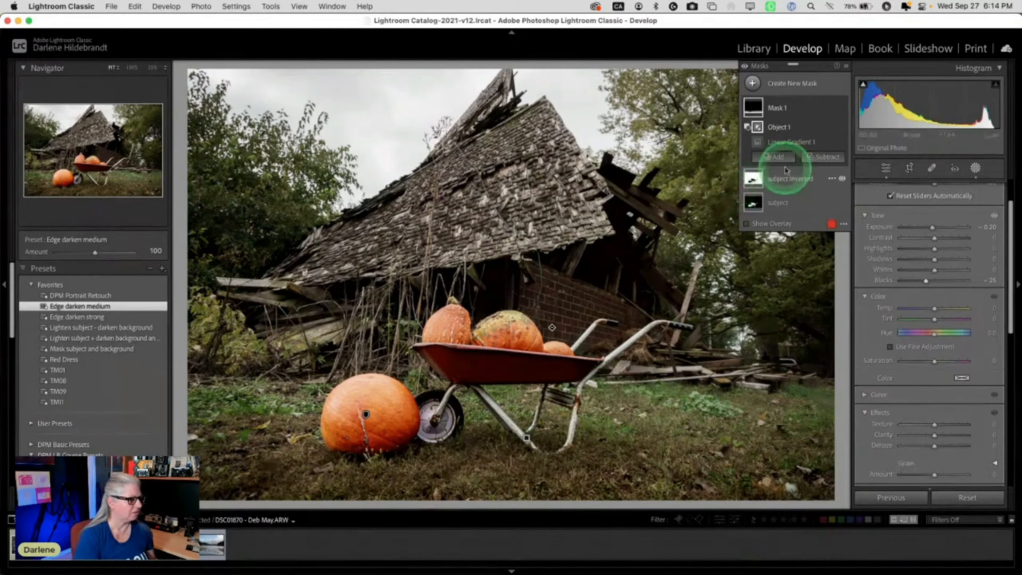
{"action": "key", "text": "o"}
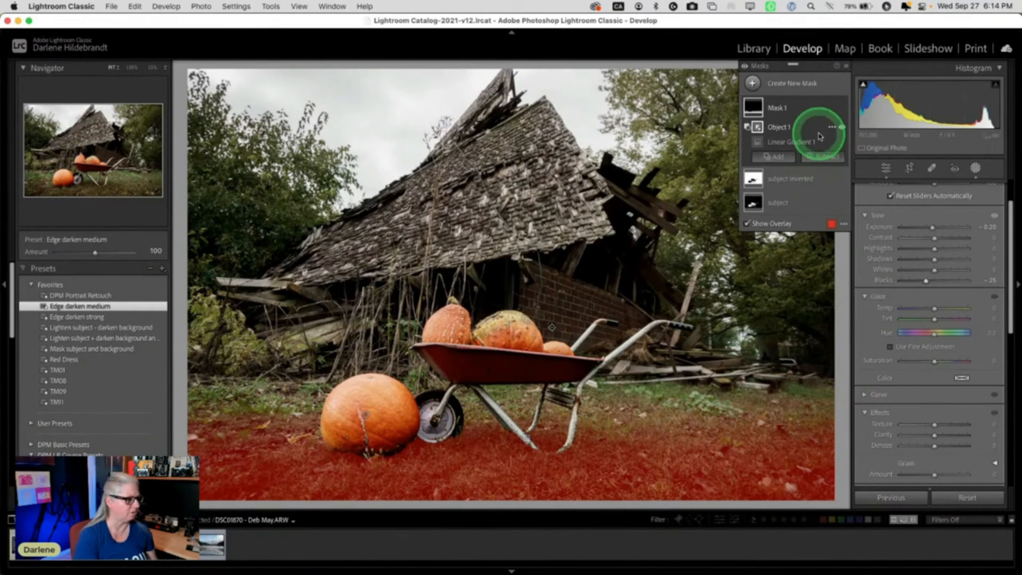
Hide the mask overlay and nudge the linear gradient slightly up over the grass, then finish masking.
{"action": "key", "text": "o"}
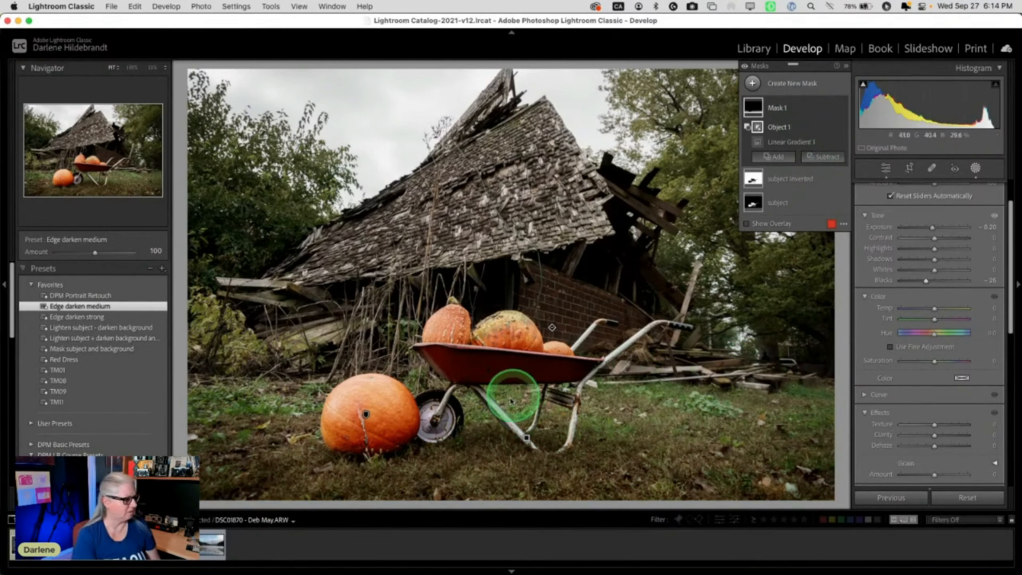
{"action": "mouse_move", "coordinate": [527, 438]}
{"action": "left_mouse_down"}
{"action": "mouse_move", "coordinate": [525, 221]}
{"action": "mouse_move", "coordinate": [498, 413]}
{"action": "mouse_move", "coordinate": [529, 451]}
{"action": "mouse_move", "coordinate": [531, 287]}
{"action": "mouse_move", "coordinate": [521, 484]}
{"action": "mouse_move", "coordinate": [521, 433]}
{"action": "left_mouse_up"}
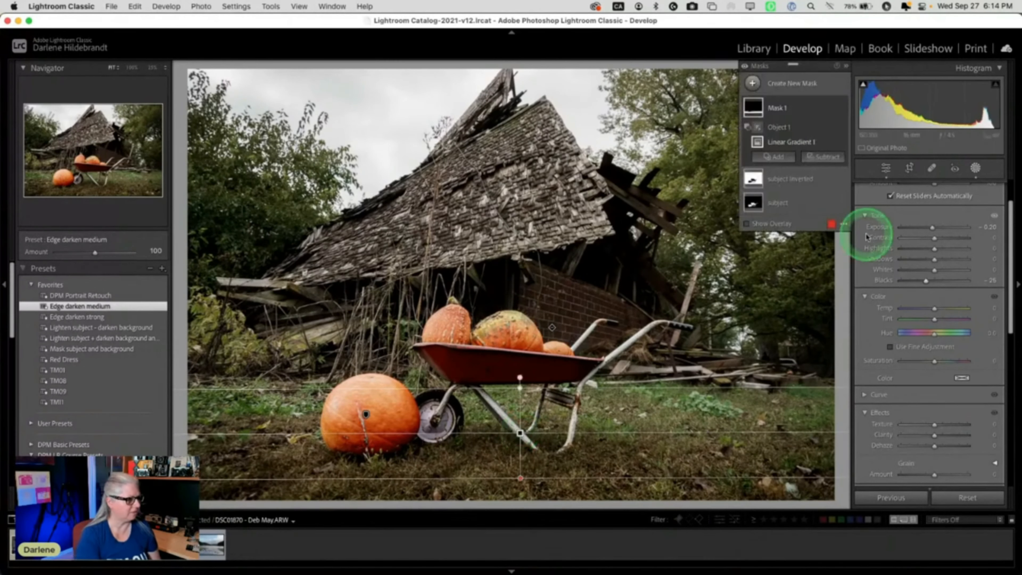
{"action": "left_click", "coordinate": [976, 168]}
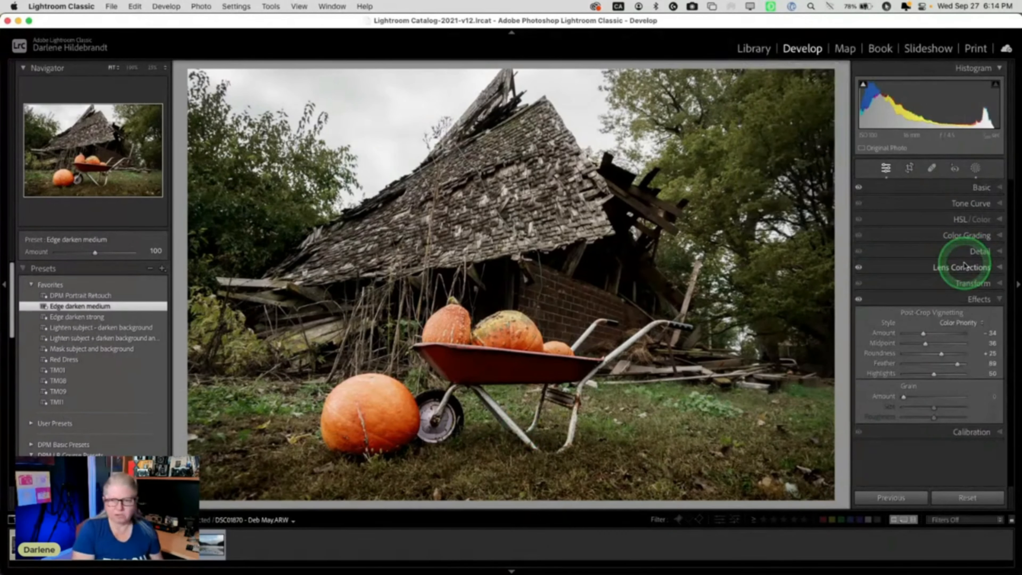
Compare the photo before and after all edits several times, ending on the edited version.
{"action": "key", "text": "backslash"}
{"action": "key", "text": "backslash"}
{"action": "key", "text": "backslash"}
{"action": "key", "text": "backslash"}
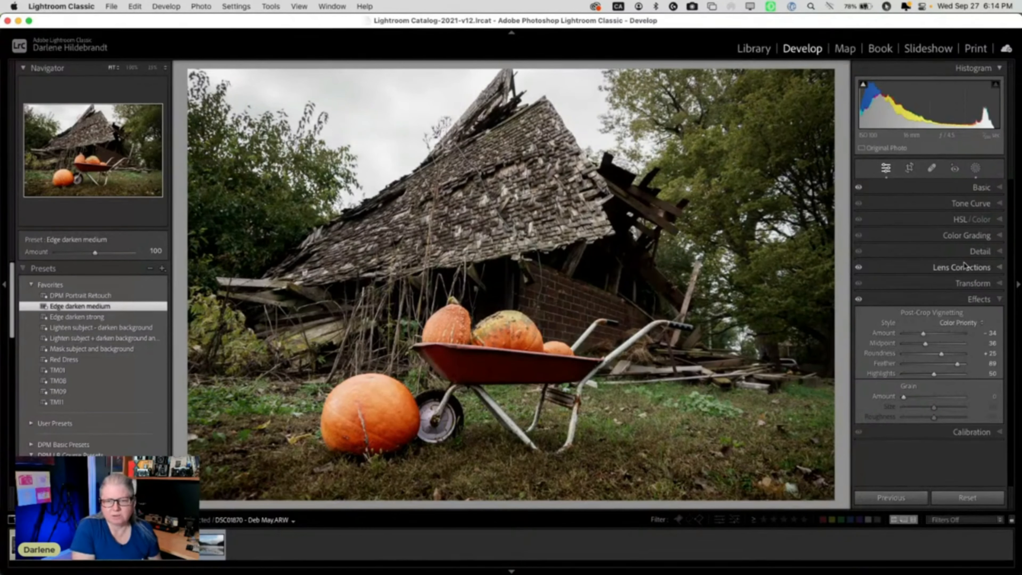
{"action": "key", "text": "backslash"}
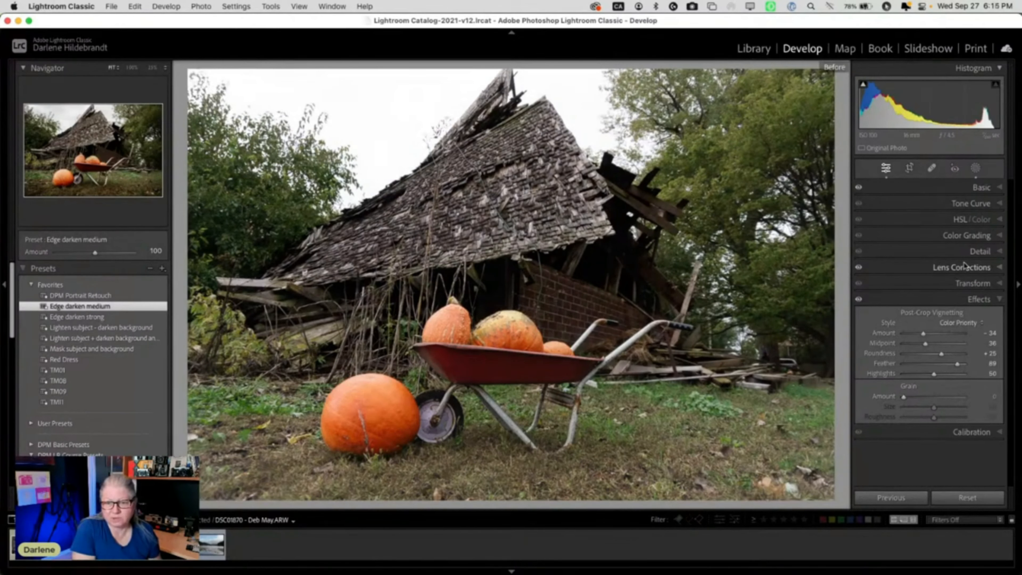
{"action": "key", "text": "backslash"}
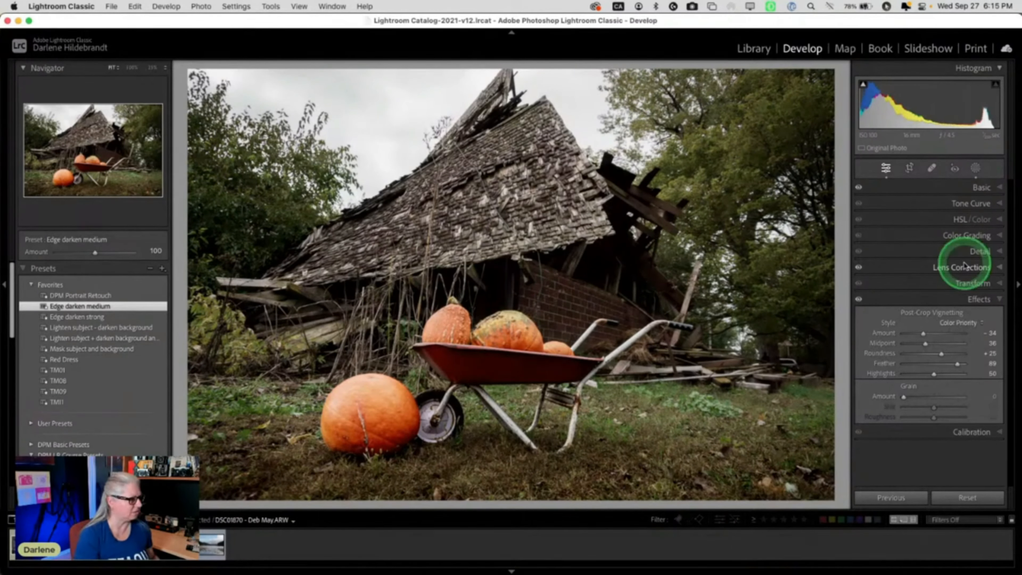
Switch to Luminar Neo to view its finished version of the barn photo, and return to Lightroom Classic.
{"action": "key", "text": "super+Tab"}
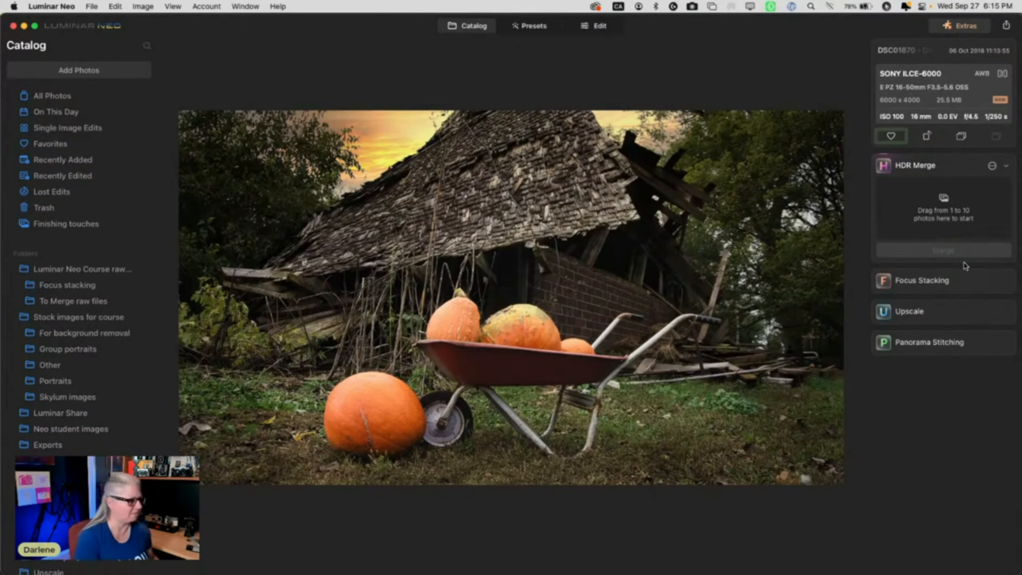
{"action": "key", "text": "super+Tab"}
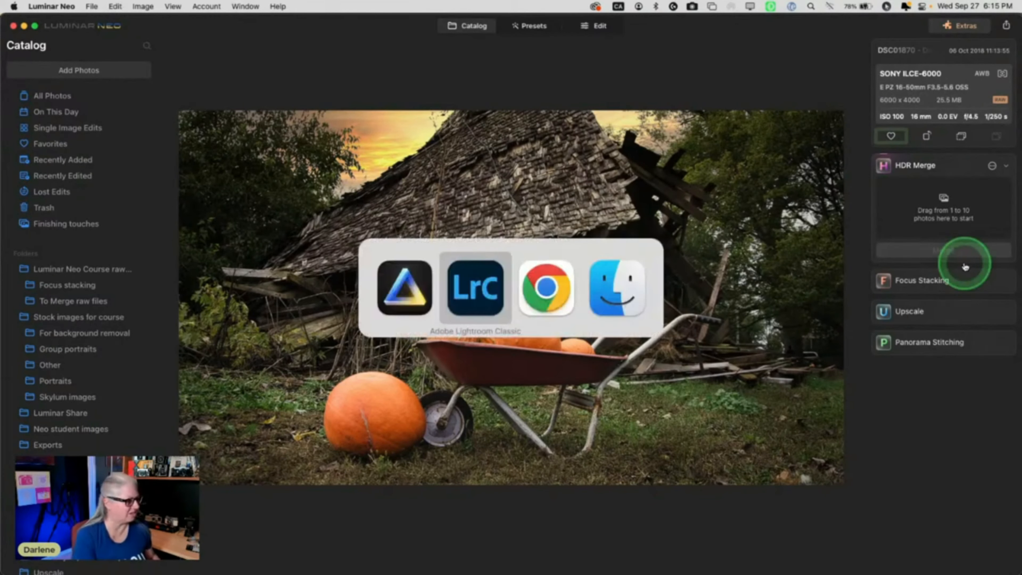
{"action": "left_click", "coordinate": [964, 266]}
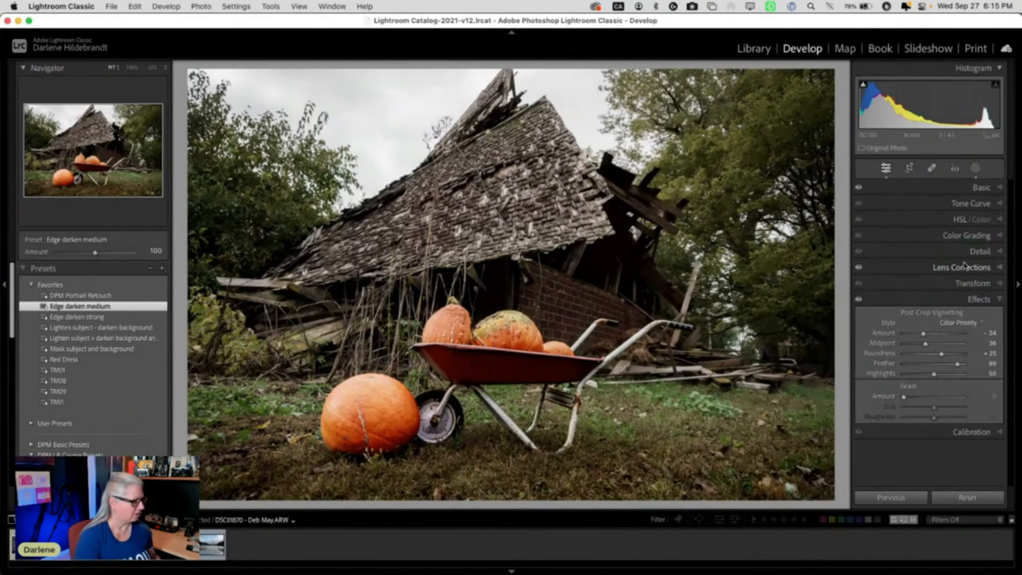
Crop a narrow strip off the photo's right edge and another off its top edge, using a custom aspect ratio.
{"action": "key", "text": "r"}
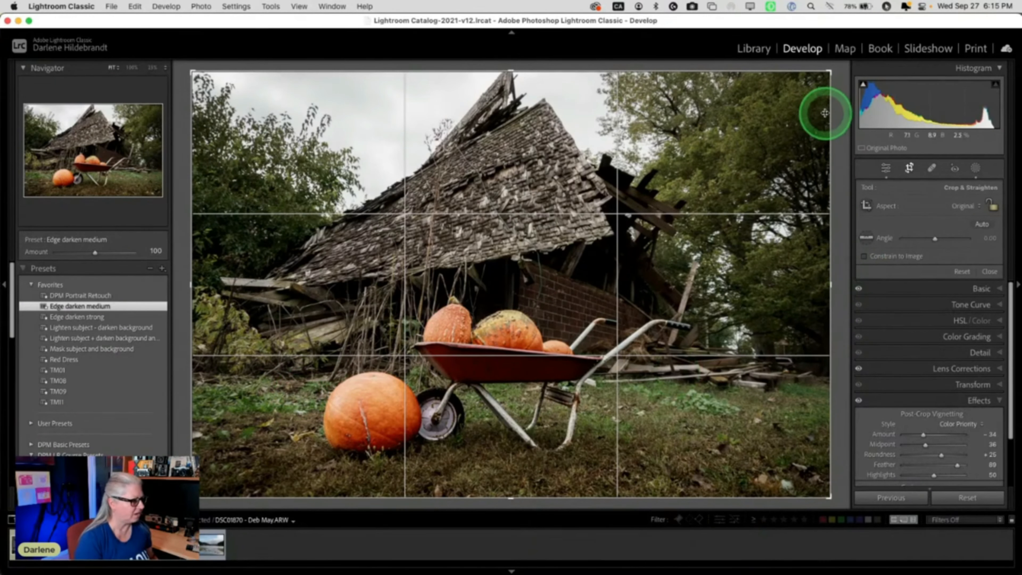
{"action": "left_click_drag", "start_coordinate": [828, 222], "coordinate": [798, 222]}
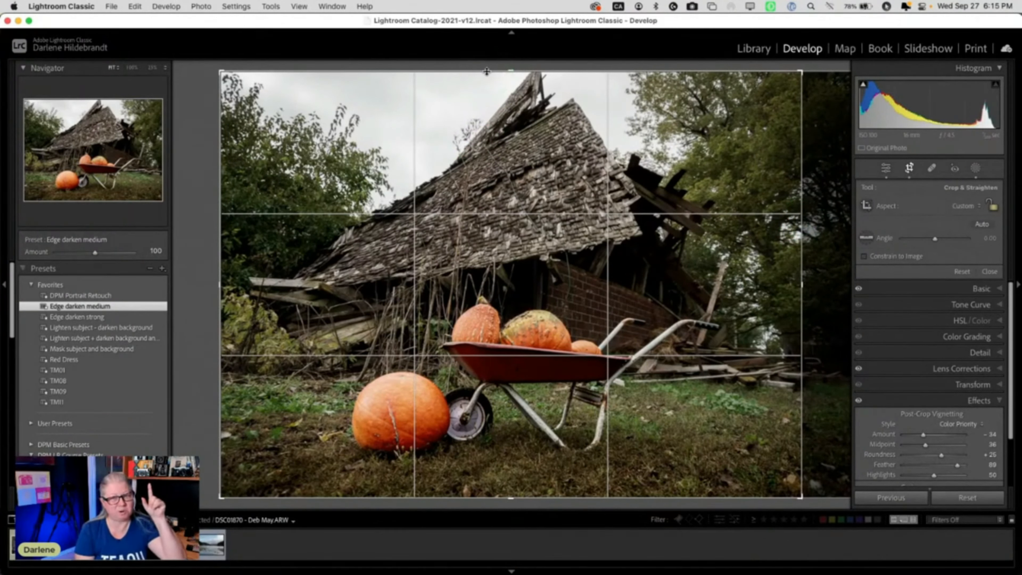
{"action": "left_click", "coordinate": [487, 72]}
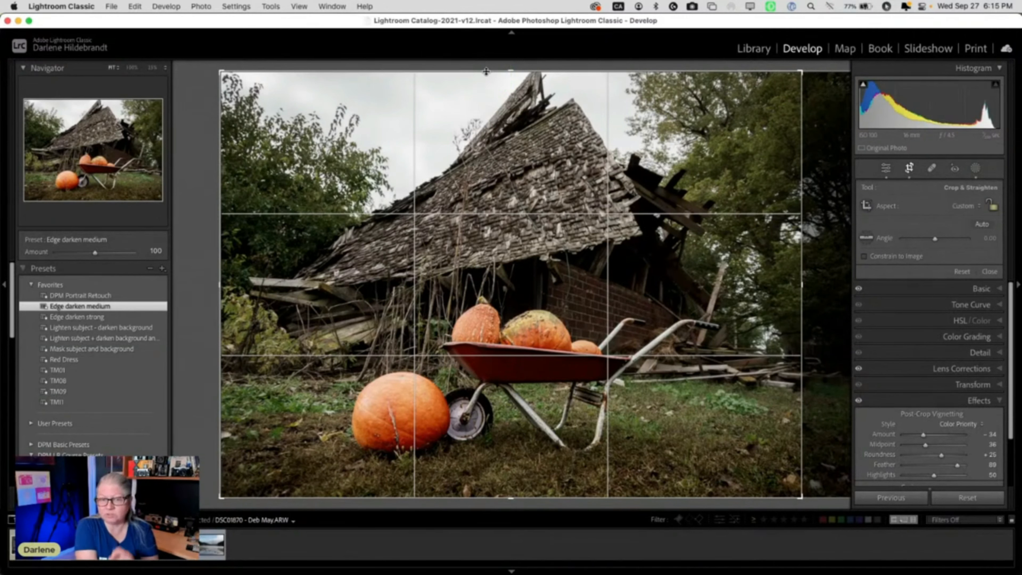
{"action": "left_click_drag", "start_coordinate": [486, 71], "coordinate": [486, 90]}
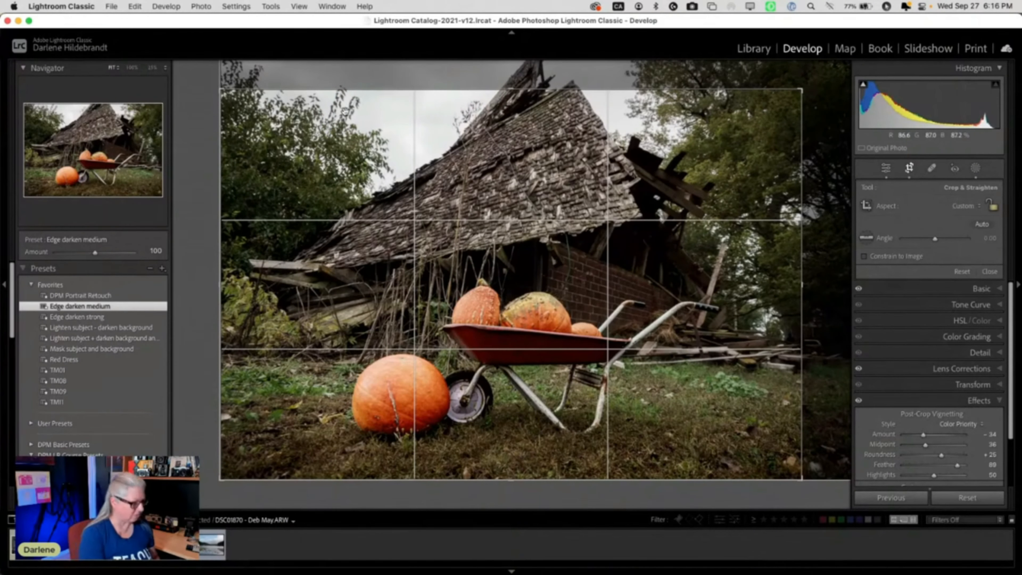
{"action": "key", "text": "Return"}
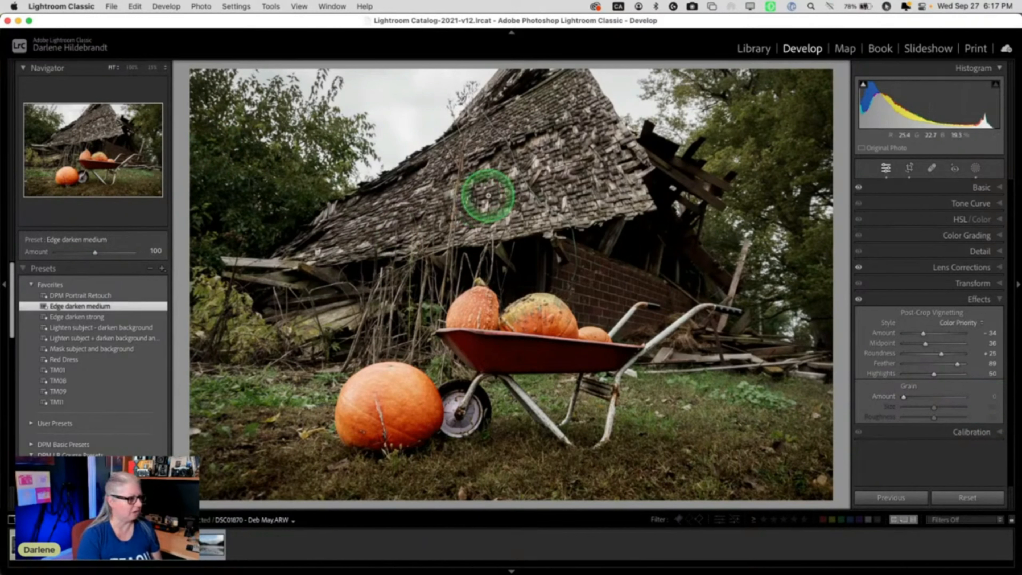
Send the cropped photo from Lightroom Classic to Luminar Neo for editing.
{"action": "right_click", "coordinate": [517, 138]}
{"action": "mouse_move", "coordinate": [535, 241]}
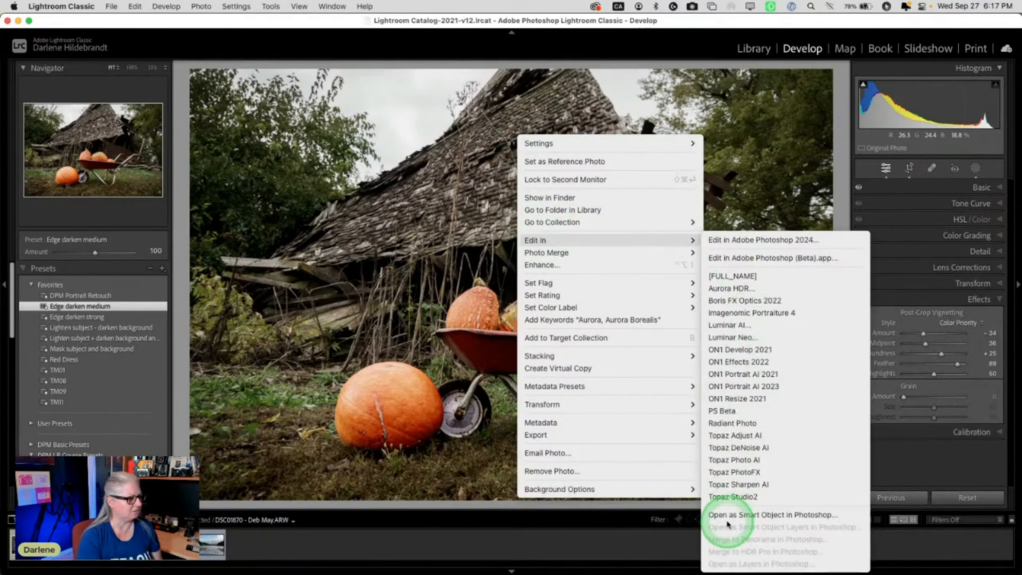
{"action": "left_click", "coordinate": [722, 338]}
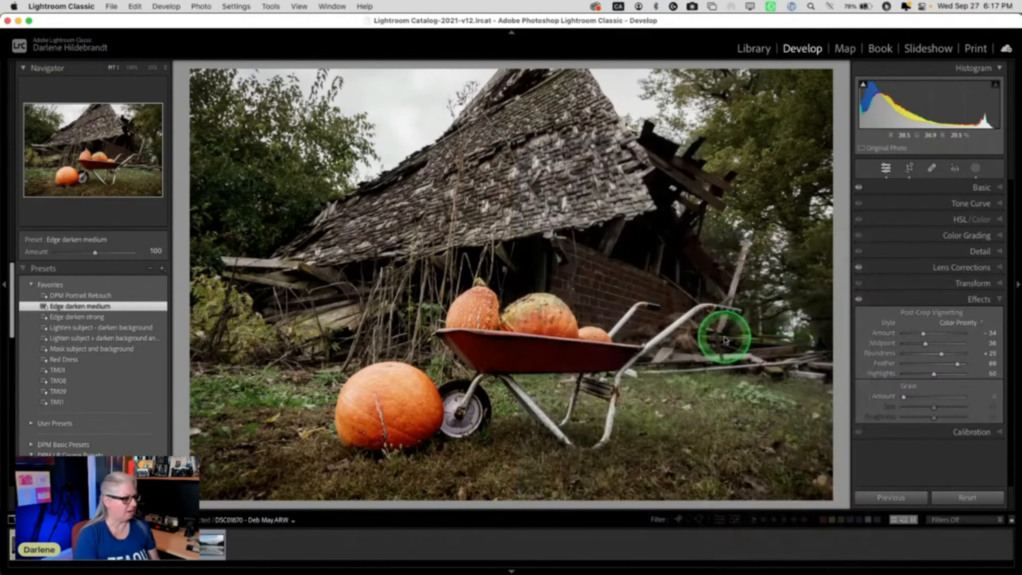
{"action": "left_click", "coordinate": [580, 356]}
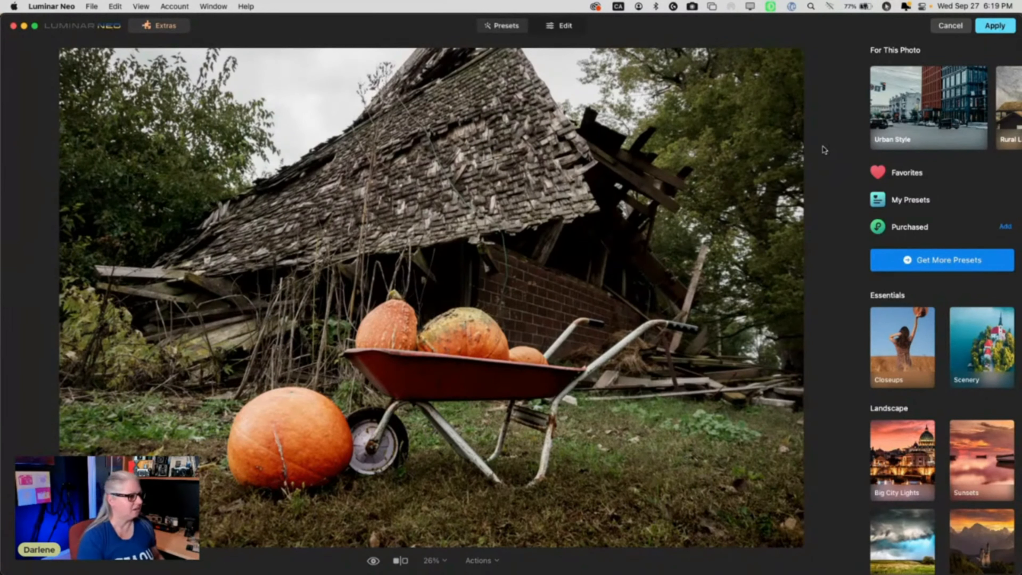
Open the Rural Life preset collection suggested for this photo.
{"action": "left_click", "coordinate": [568, 26]}
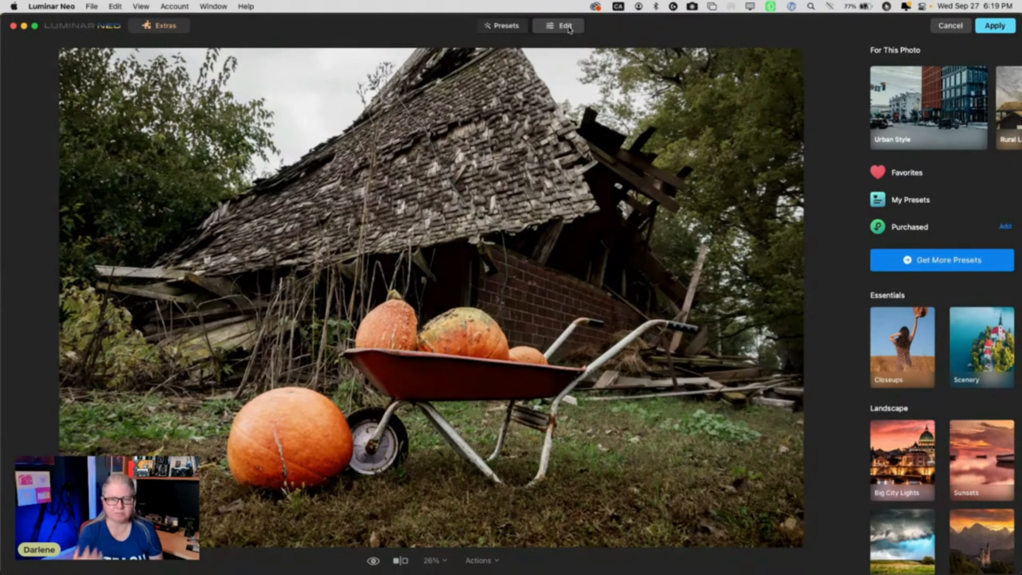
{"action": "left_click", "coordinate": [851, 96]}
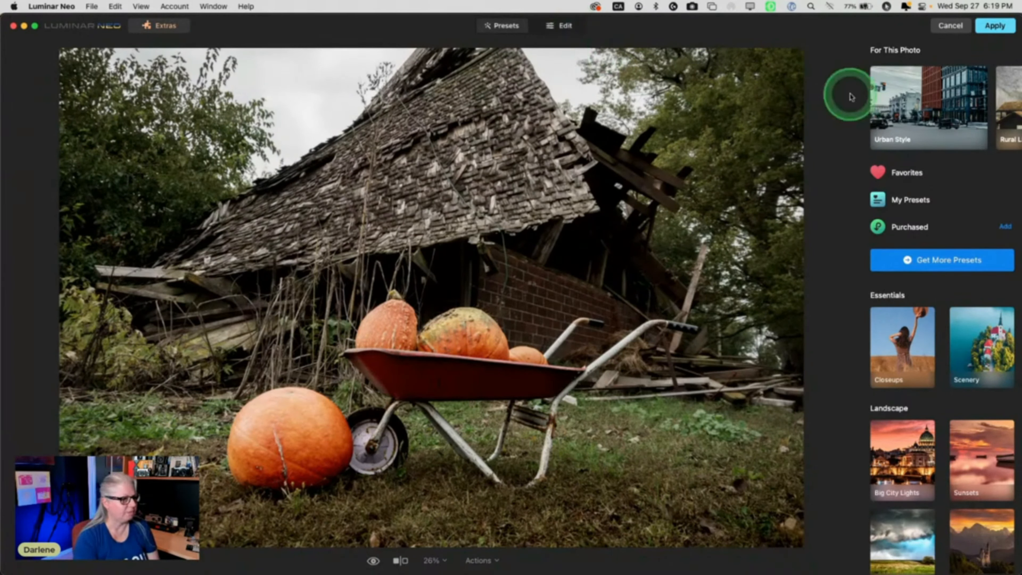
{"action": "left_click", "coordinate": [1009, 106]}
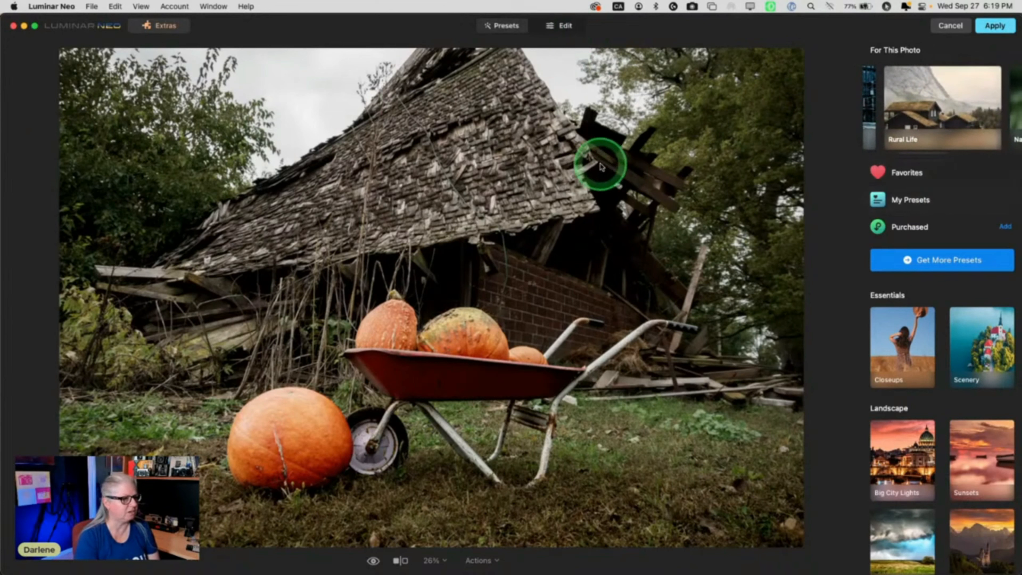
{"action": "left_click", "coordinate": [964, 107]}
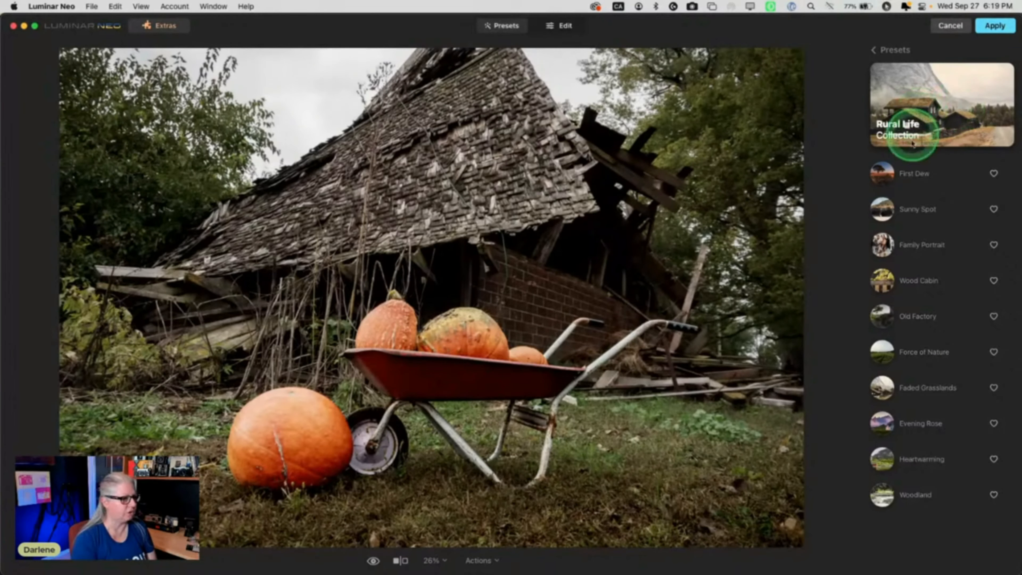
Preview the First Dew, Sunny Spot and Family Portrait presets, and try Wood Cabin on the photo.
{"action": "left_click", "coordinate": [914, 168]}
{"action": "left_click", "coordinate": [914, 221]}
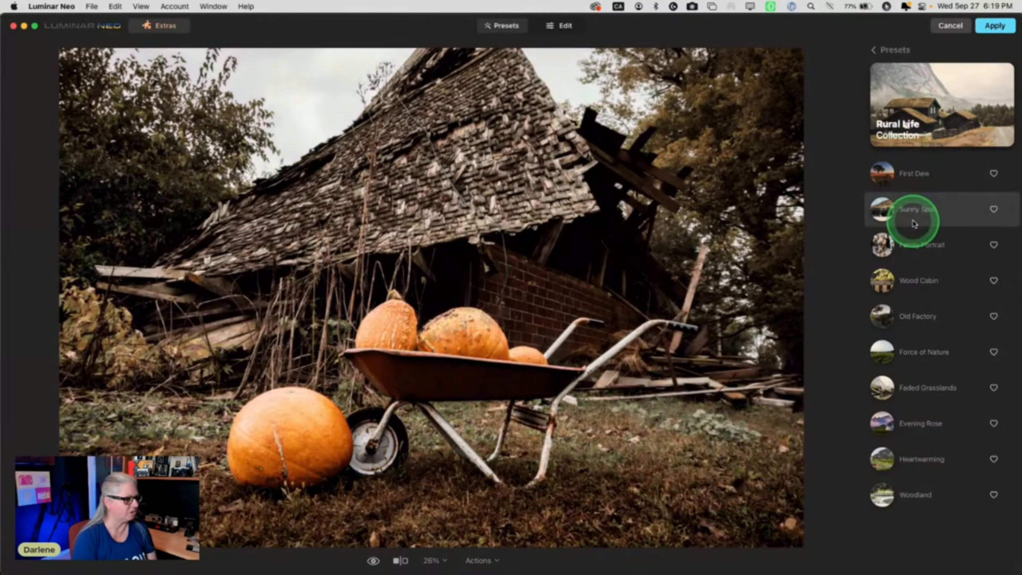
{"action": "left_click", "coordinate": [915, 242]}
{"action": "left_click", "coordinate": [917, 287]}
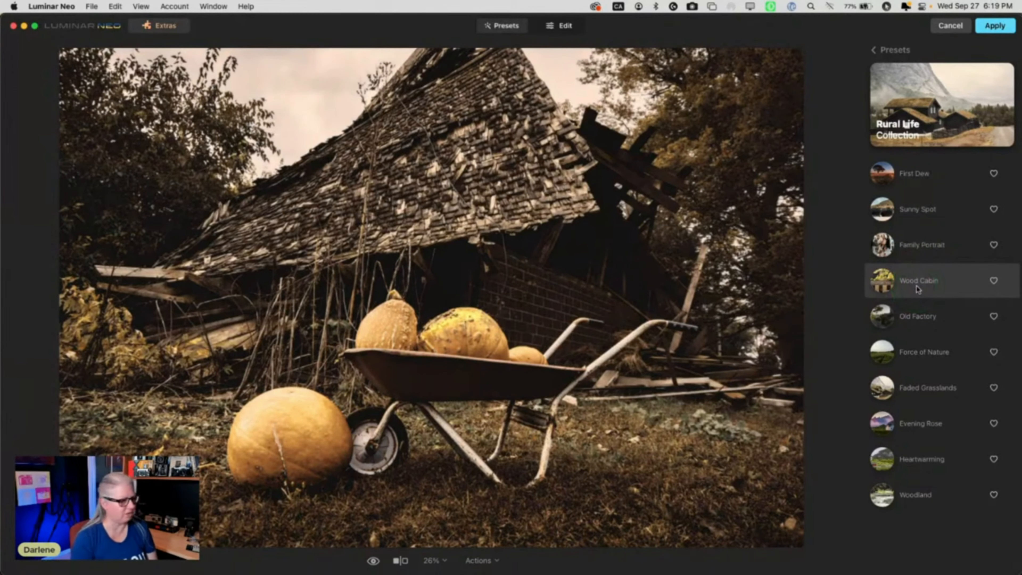
{"action": "mouse_move", "coordinate": [918, 289]}
{"action": "left_mouse_down"}
{"action": "mouse_move", "coordinate": [678, 286]}
{"action": "mouse_move", "coordinate": [900, 284]}
{"action": "left_mouse_up"}
{"action": "left_click", "coordinate": [901, 285]}
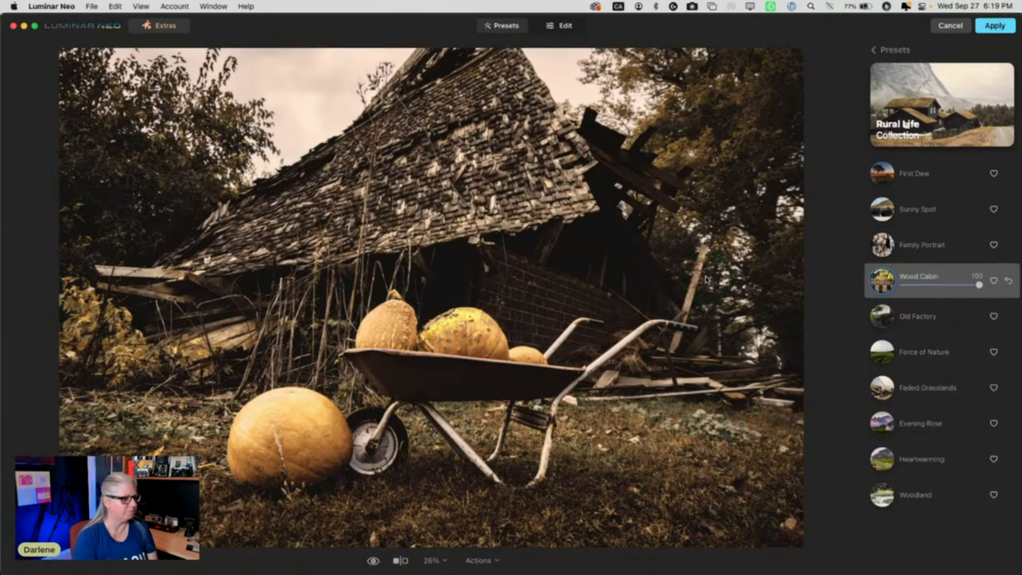
Preview the Evening Rose, Heartwarming, Woodland and Force of Nature presets, and apply Faded Grasslands at 100.
{"action": "left_click", "coordinate": [924, 420]}
{"action": "left_click", "coordinate": [925, 457]}
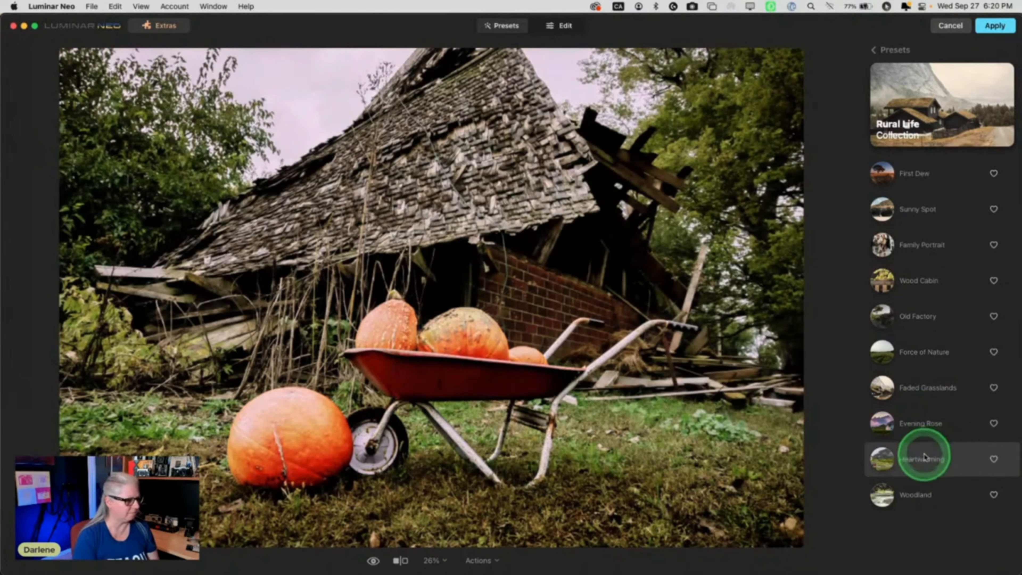
{"action": "left_click", "coordinate": [924, 494]}
{"action": "left_click", "coordinate": [923, 357]}
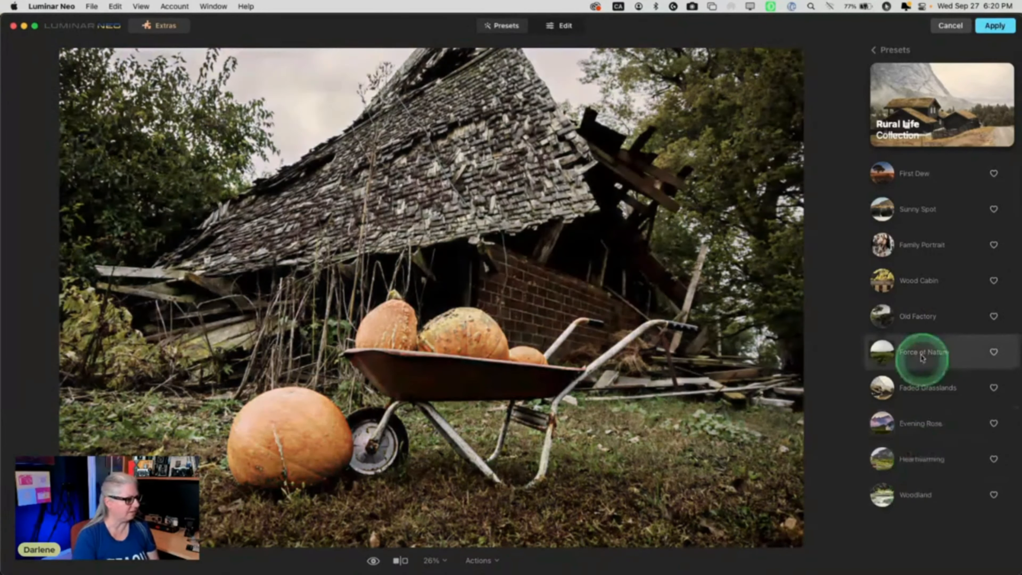
{"action": "left_click", "coordinate": [923, 386]}
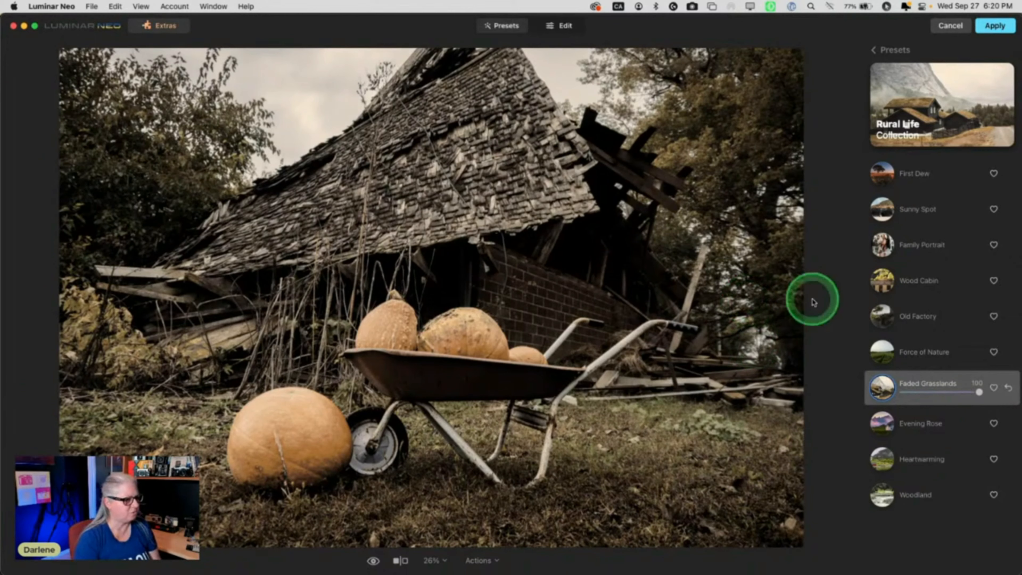
Examine the edits behind the applied preset, covering the Mood settings and the Color tool's HSL hue values.
{"action": "left_click", "coordinate": [559, 27]}
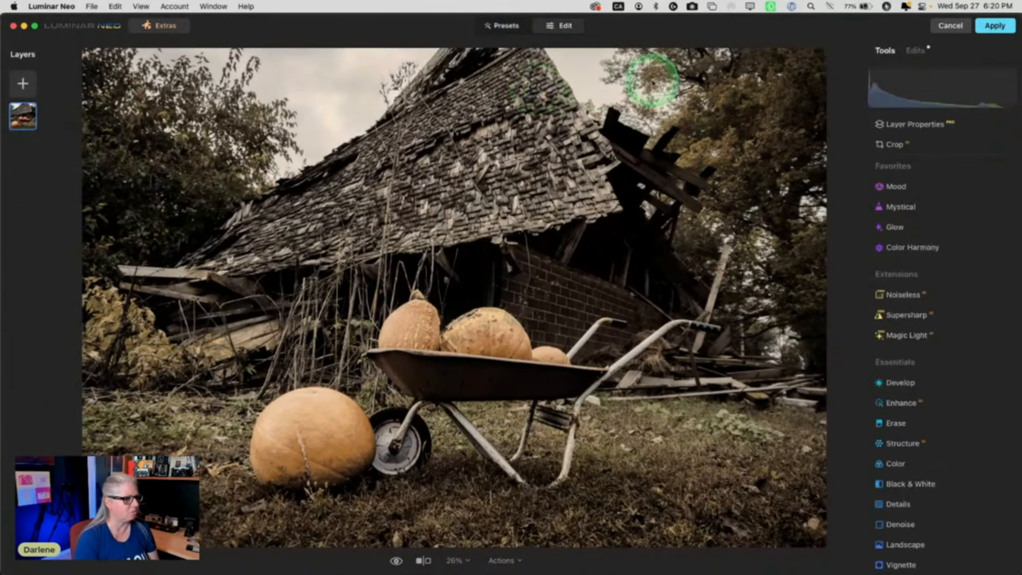
{"action": "left_click", "coordinate": [917, 51]}
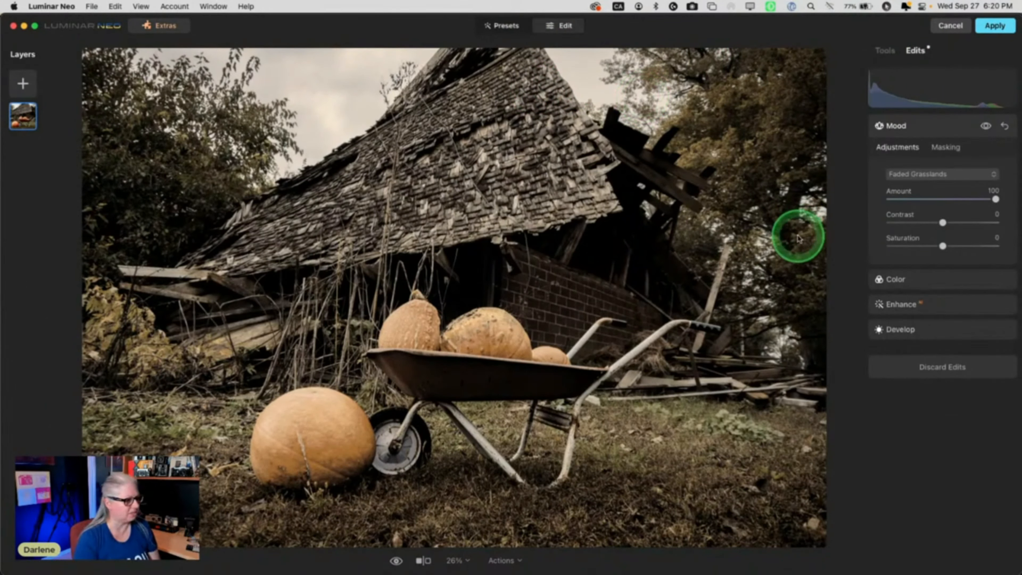
{"action": "left_click", "coordinate": [946, 281]}
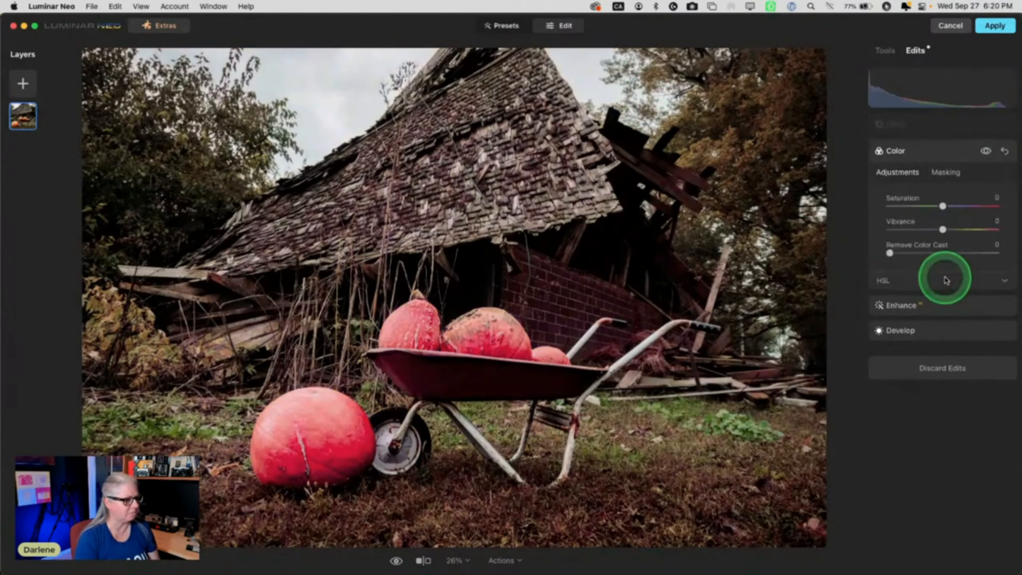
{"action": "left_click", "coordinate": [936, 281]}
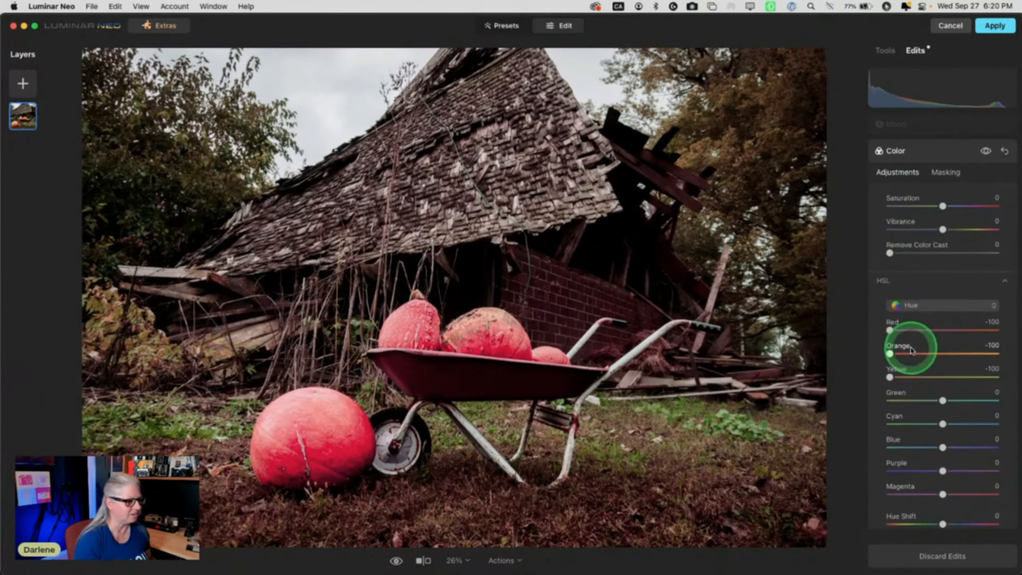
{"action": "left_click", "coordinate": [909, 124]}
{"action": "left_click", "coordinate": [925, 278]}
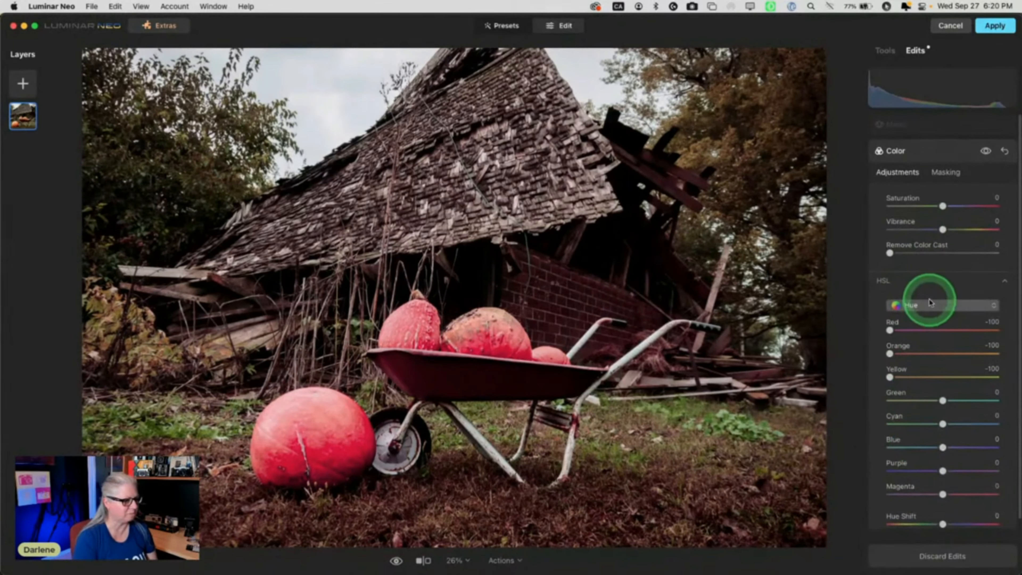
{"action": "left_click", "coordinate": [928, 126]}
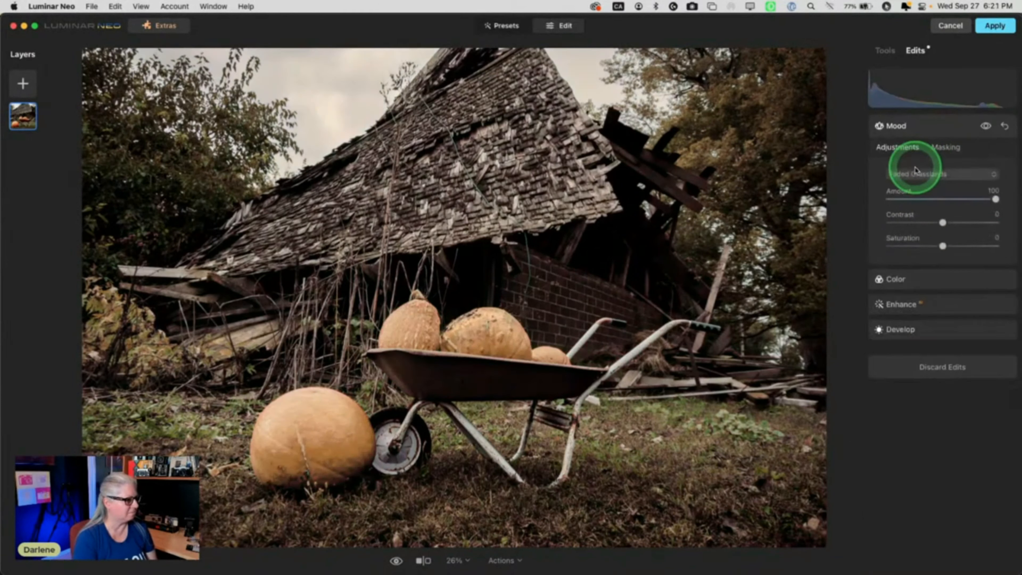
{"action": "mouse_move", "coordinate": [994, 199]}
{"action": "left_mouse_down"}
{"action": "mouse_move", "coordinate": [886, 198]}
{"action": "mouse_move", "coordinate": [1011, 198]}
{"action": "left_mouse_up"}
Return to the presets, leave the Rural Life collection and open the Urban Style collection suggested for this photo.
{"action": "left_click", "coordinate": [503, 25]}
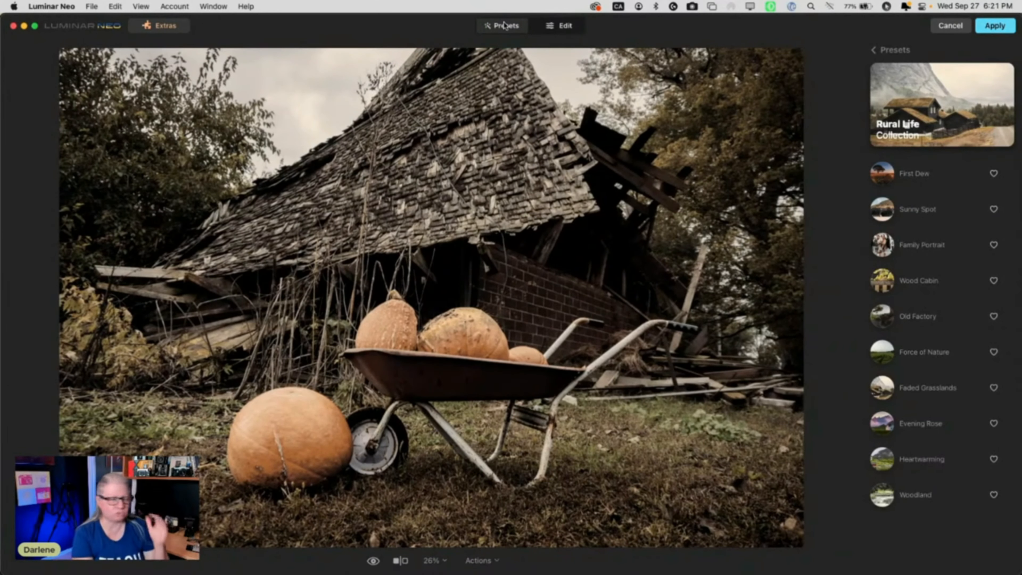
{"action": "left_click", "coordinate": [862, 464]}
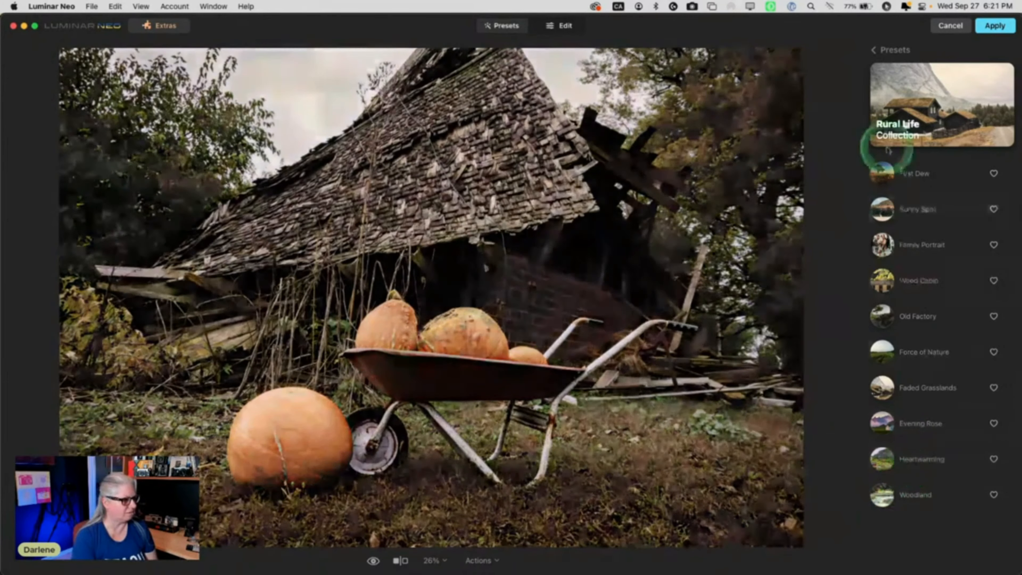
{"action": "left_click", "coordinate": [887, 50]}
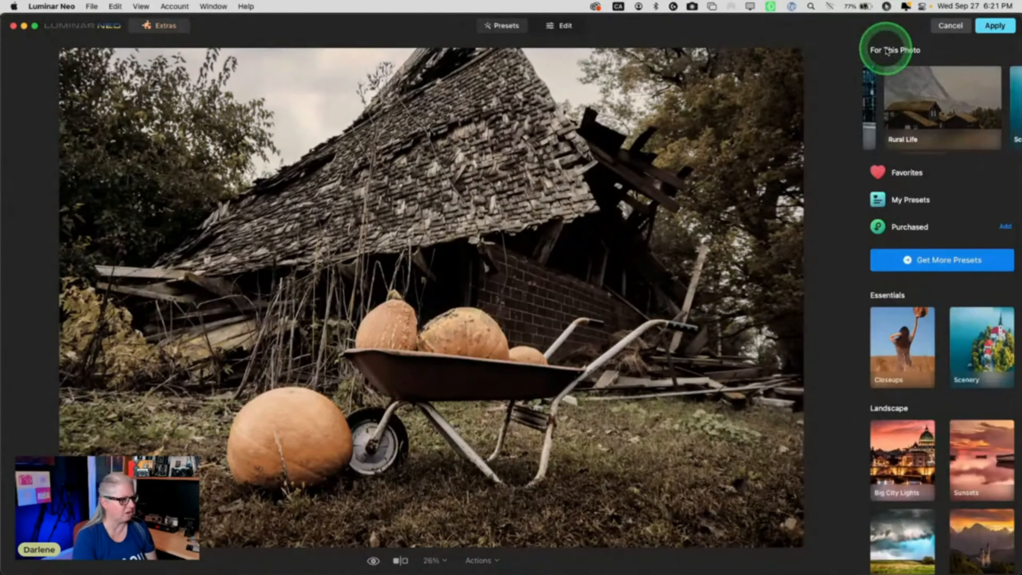
{"action": "left_click", "coordinate": [924, 111]}
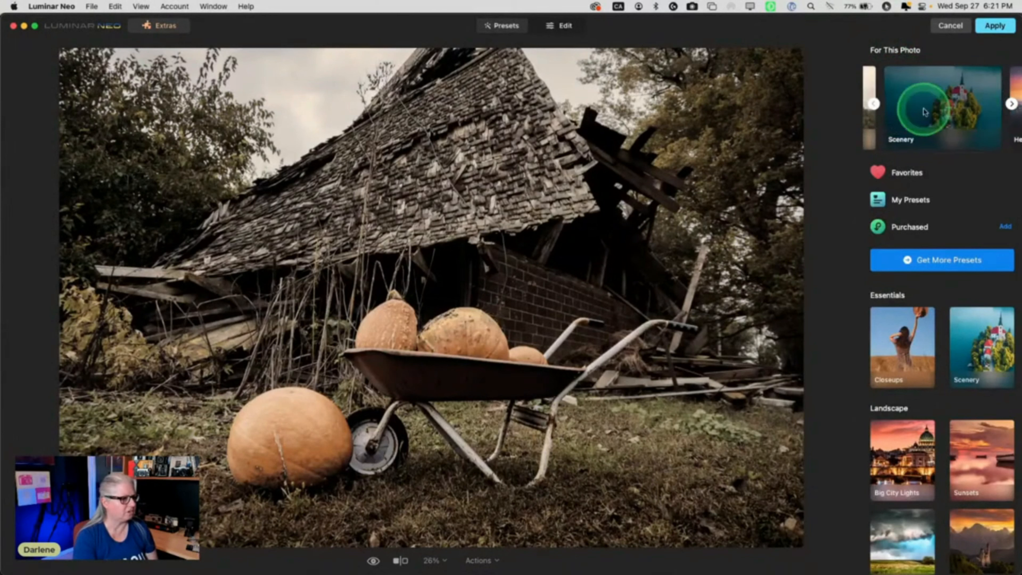
{"action": "left_click", "coordinate": [873, 104]}
{"action": "left_click", "coordinate": [873, 105]}
{"action": "left_click", "coordinate": [914, 99]}
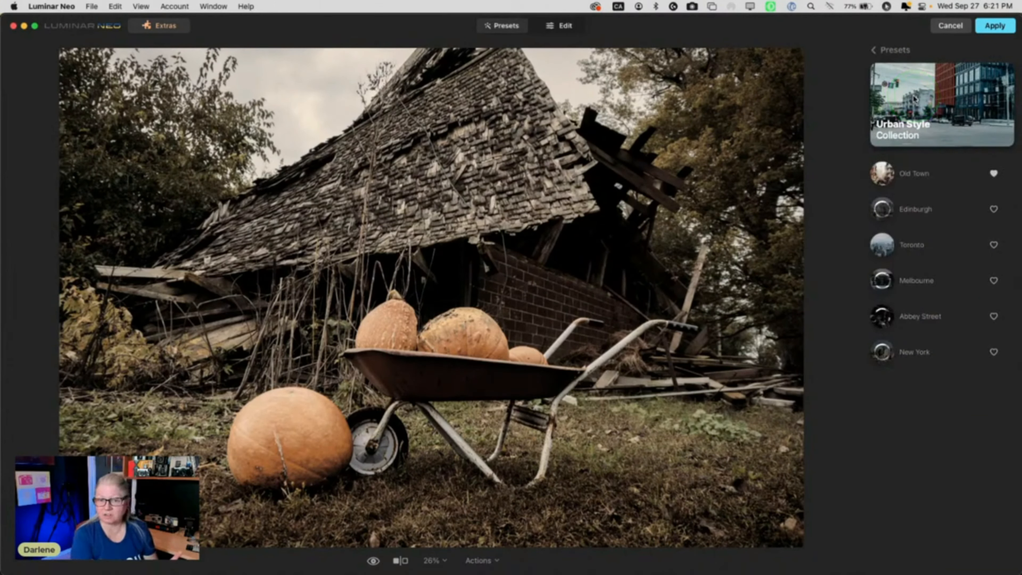
Preview the Old Town, Edinburgh, Toronto, Melbourne, Abbey Street and New York presets on the photo.
{"action": "left_click", "coordinate": [913, 172]}
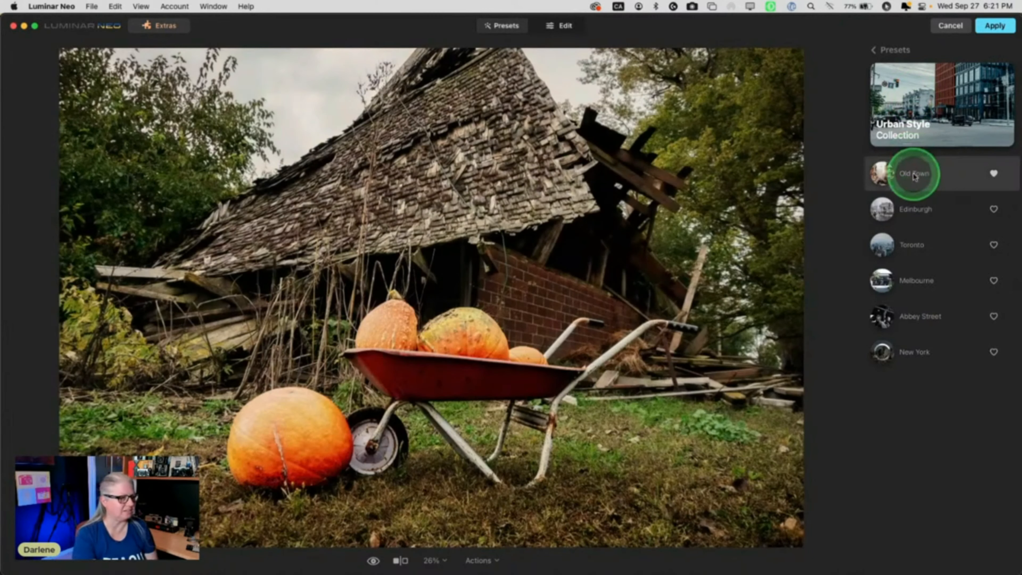
{"action": "left_click", "coordinate": [921, 209]}
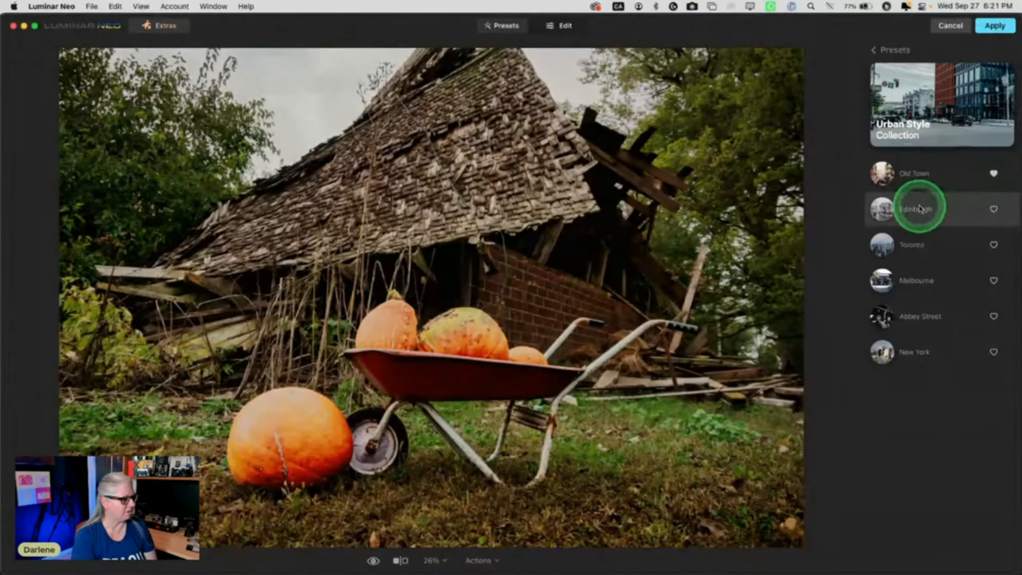
{"action": "left_click", "coordinate": [912, 246]}
{"action": "left_click", "coordinate": [914, 283]}
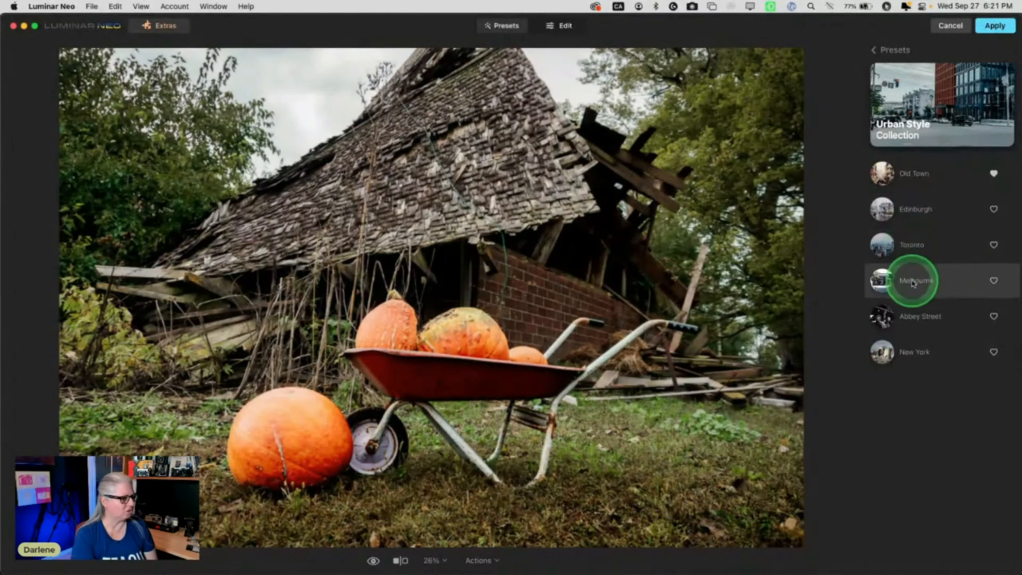
{"action": "left_click", "coordinate": [913, 316]}
{"action": "left_click", "coordinate": [910, 350]}
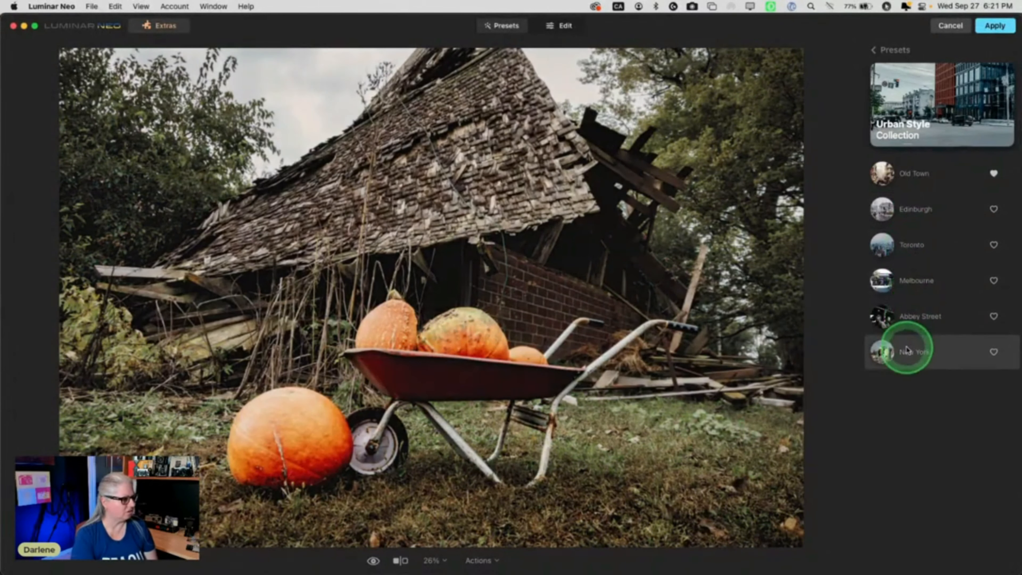
Compare the New York preset preview repeatedly with the photo's current Faded Grasslands look.
{"action": "left_click", "coordinate": [829, 351]}
{"action": "left_click", "coordinate": [906, 352]}
{"action": "left_click", "coordinate": [805, 343]}
{"action": "left_click", "coordinate": [903, 351]}
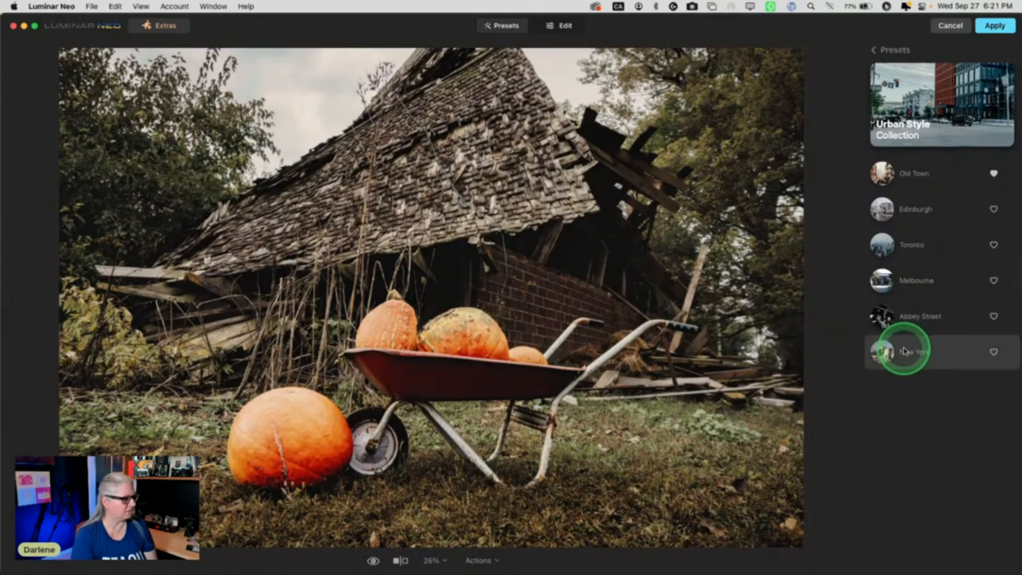
{"action": "left_click", "coordinate": [604, 331]}
{"action": "left_click", "coordinate": [845, 335]}
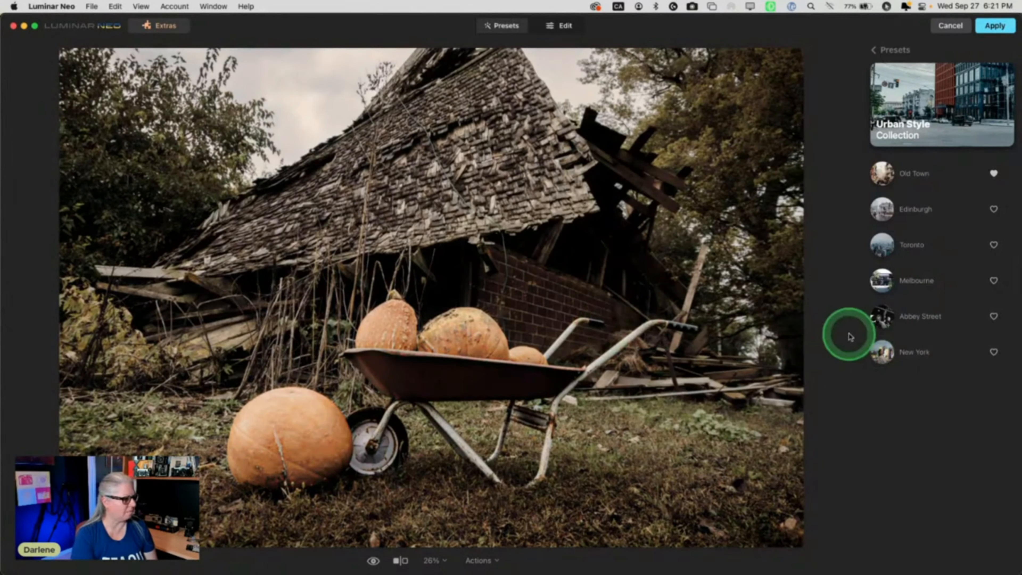
{"action": "left_click", "coordinate": [876, 327]}
{"action": "left_click", "coordinate": [894, 349]}
{"action": "left_click", "coordinate": [912, 350]}
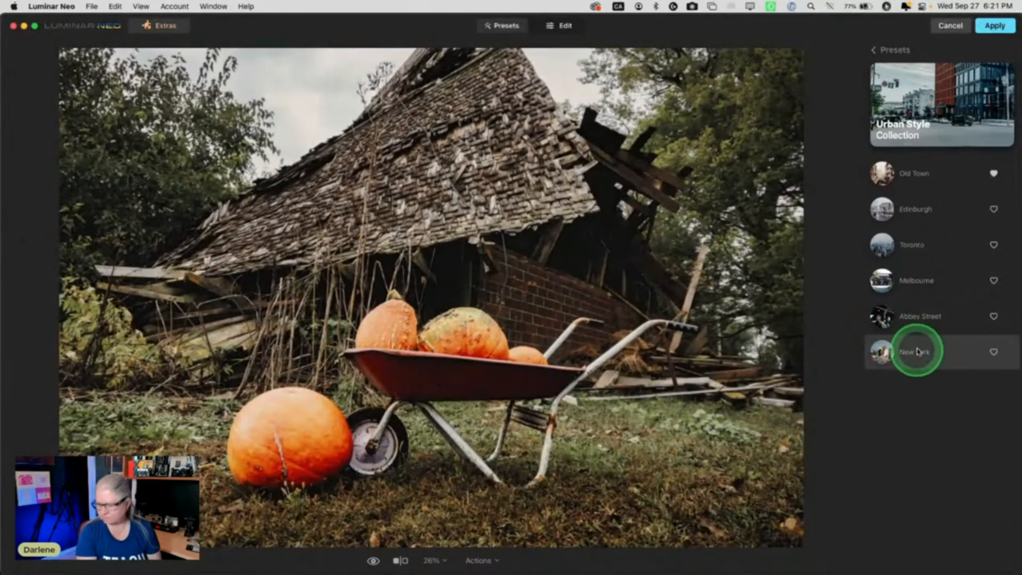
Apply the New York preset at a strength of 70 and compare the photo before and after.
{"action": "left_click", "coordinate": [917, 352]}
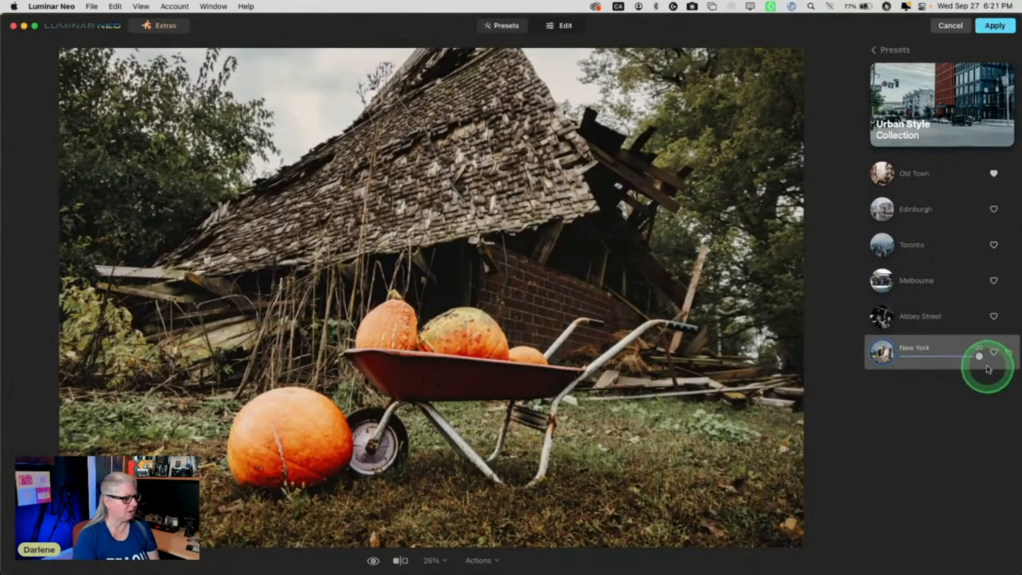
{"action": "left_click_drag", "start_coordinate": [980, 357], "coordinate": [950, 355]}
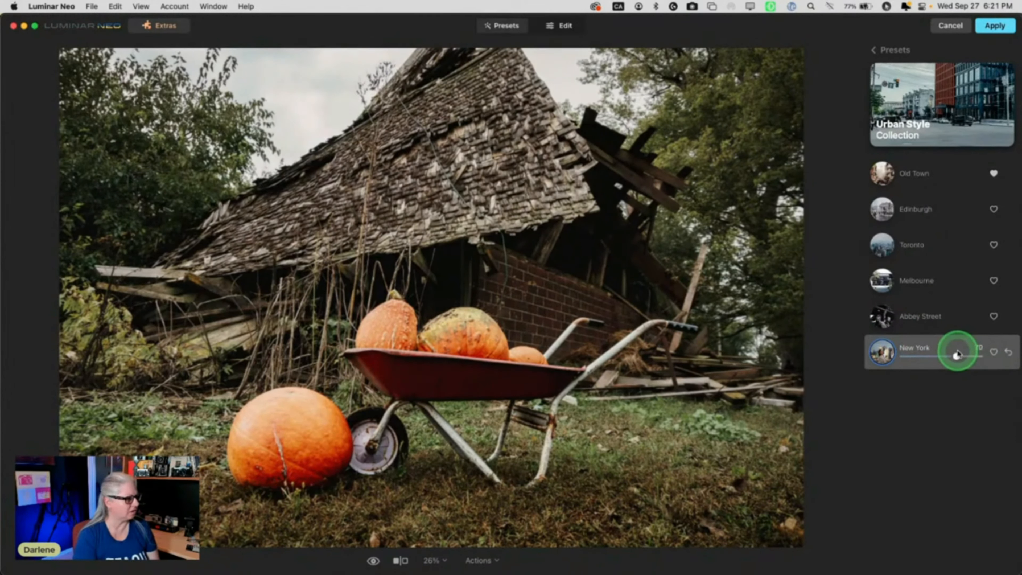
{"action": "left_click", "coordinate": [769, 289]}
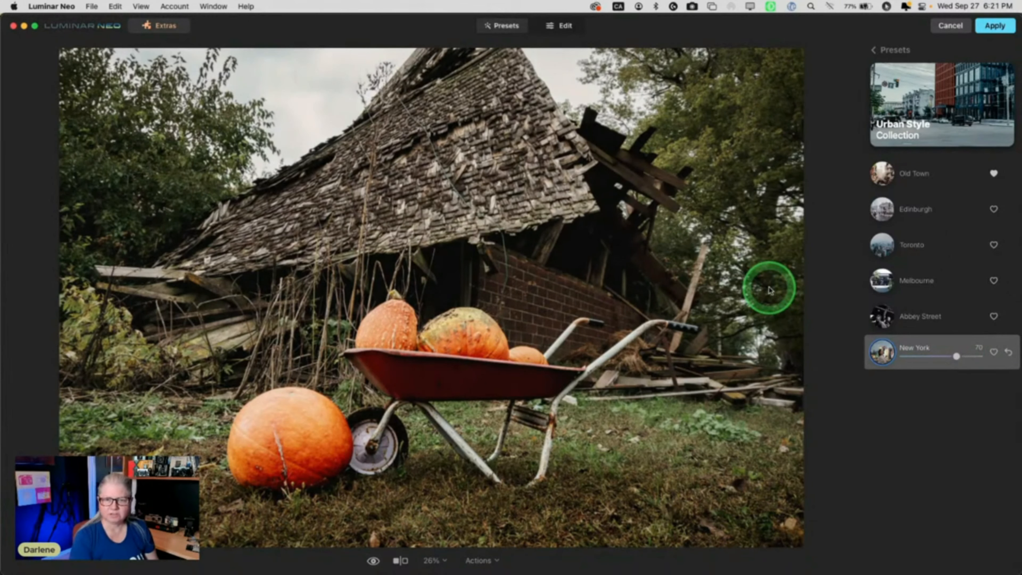
{"action": "key", "text": "backslash"}
{"action": "key", "text": "backslash"}
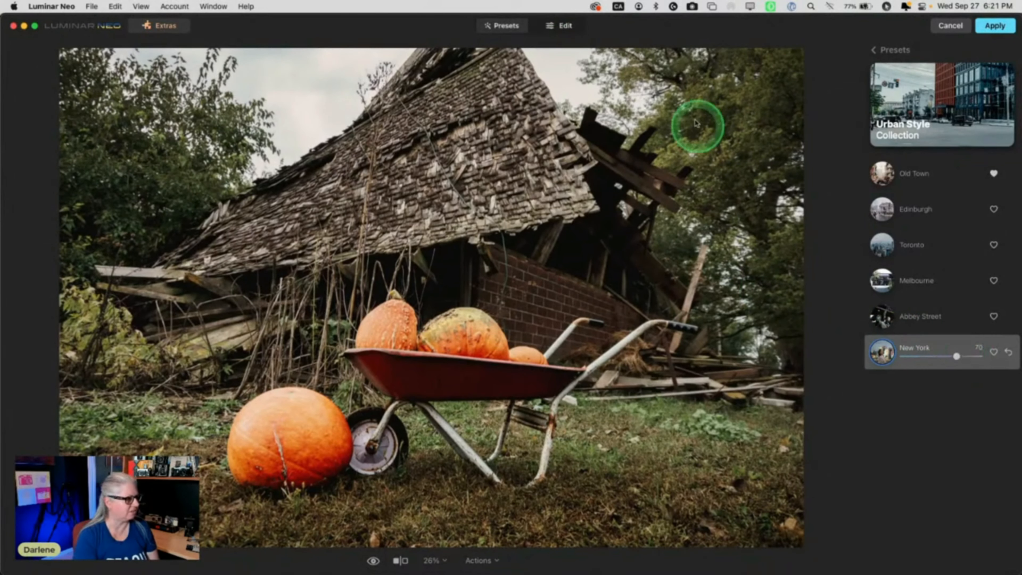
Open the list of edits behind the New York preset and remove its Face adjustment.
{"action": "left_click", "coordinate": [572, 26]}
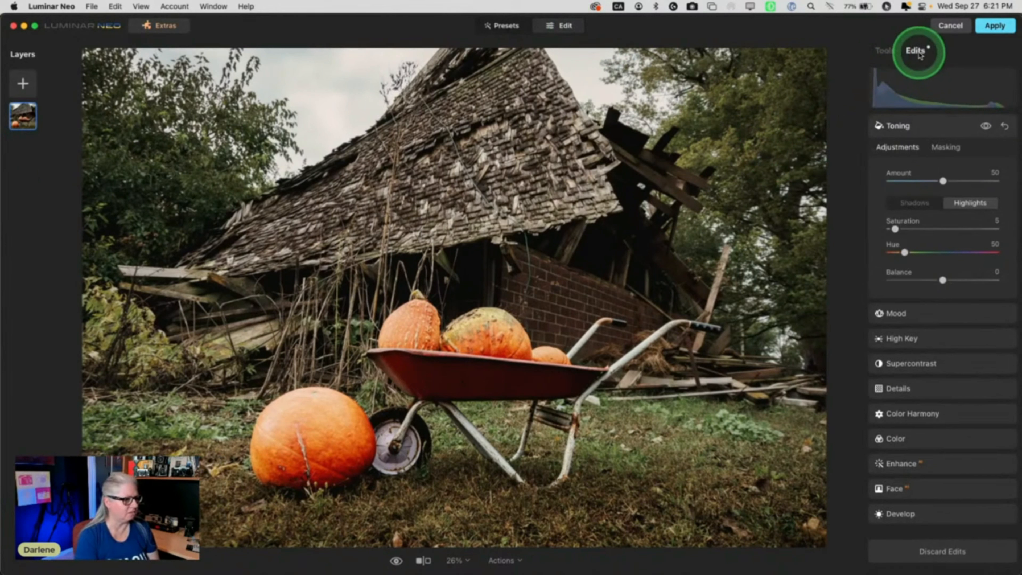
{"action": "left_click", "coordinate": [936, 122]}
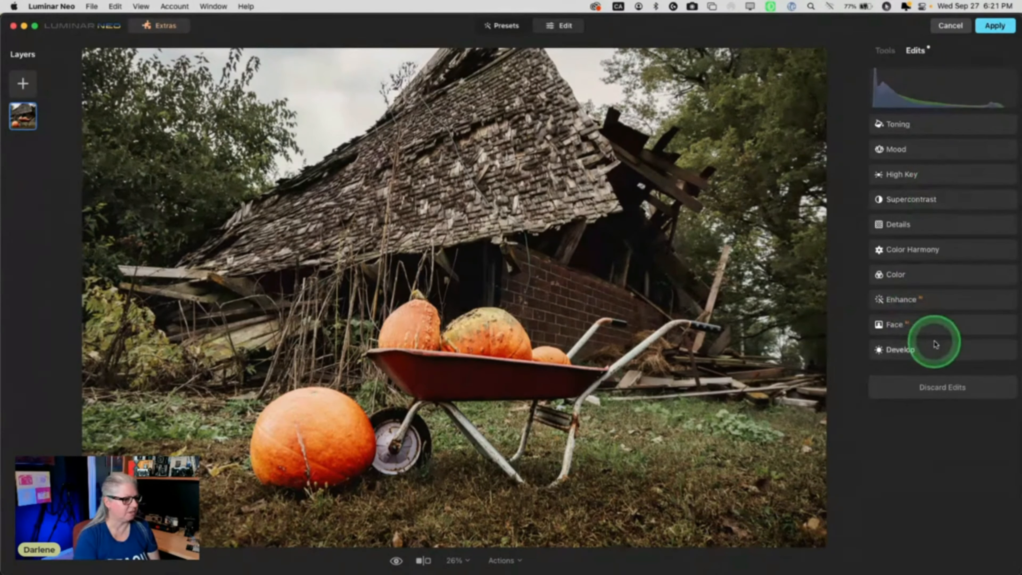
{"action": "left_click", "coordinate": [947, 325]}
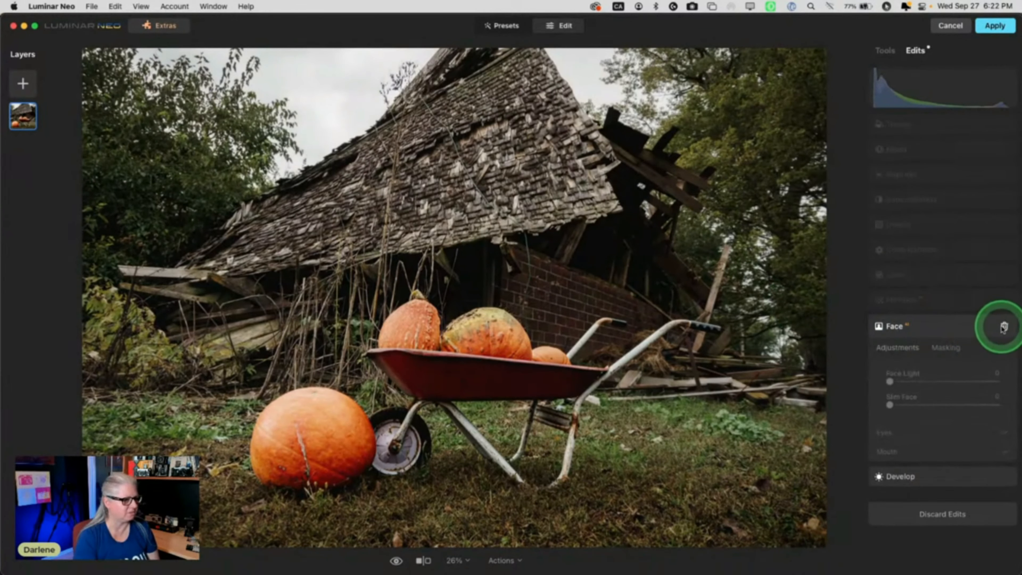
{"action": "left_click", "coordinate": [958, 326]}
Examine the preset's Develop settings, the Color tool's HSL saturation and luminance values, and the Color Harmony settings.
{"action": "left_click", "coordinate": [957, 327]}
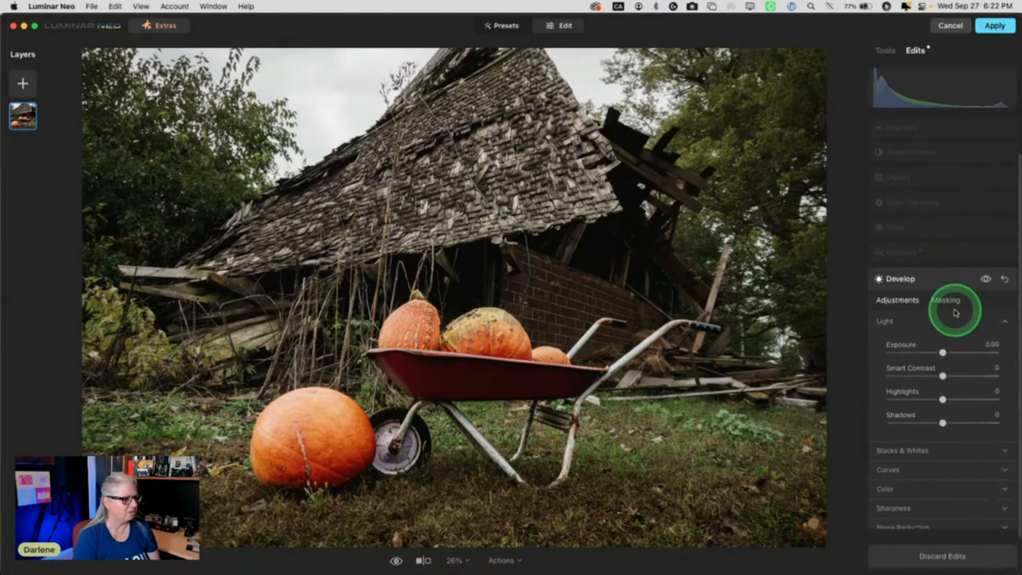
{"action": "left_click", "coordinate": [950, 254]}
{"action": "left_click", "coordinate": [950, 275]}
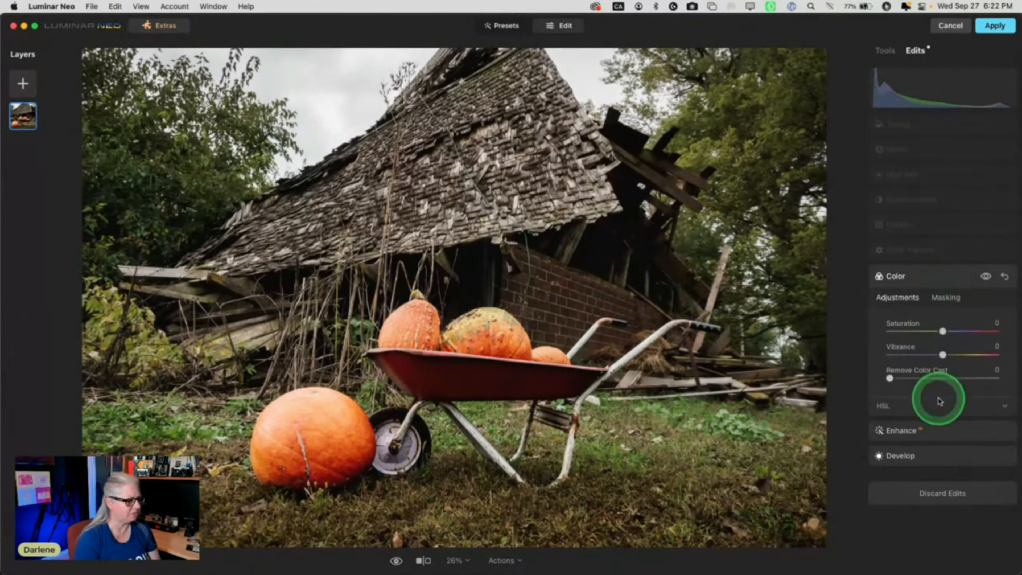
{"action": "left_click", "coordinate": [938, 405]}
{"action": "left_click", "coordinate": [920, 338]}
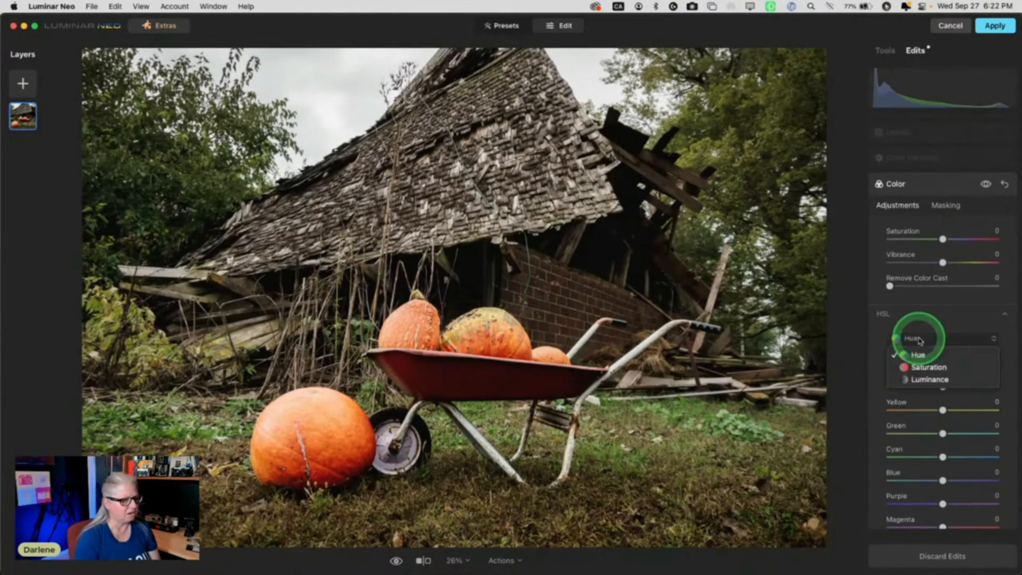
{"action": "left_click", "coordinate": [923, 367]}
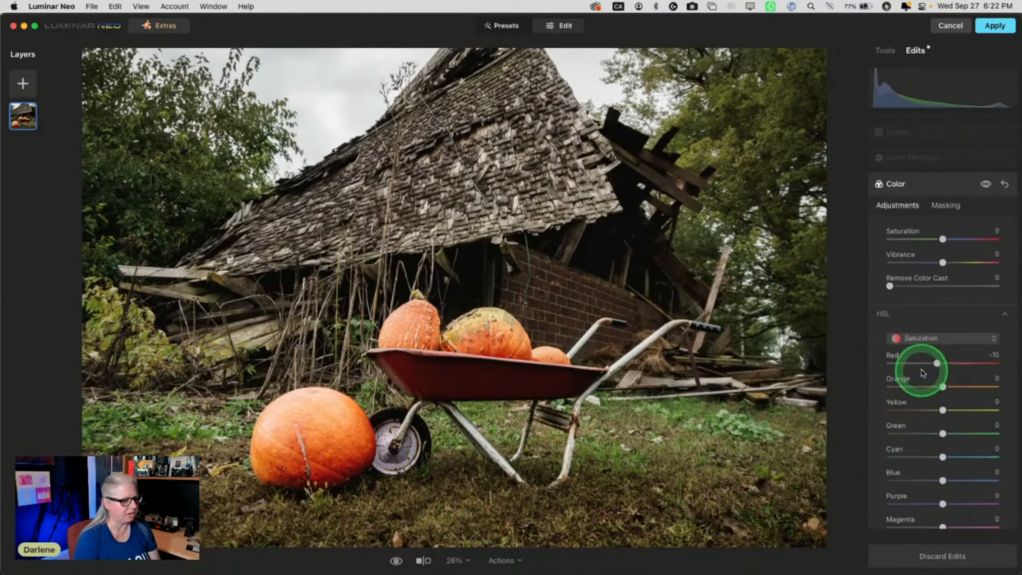
{"action": "left_click", "coordinate": [920, 338]}
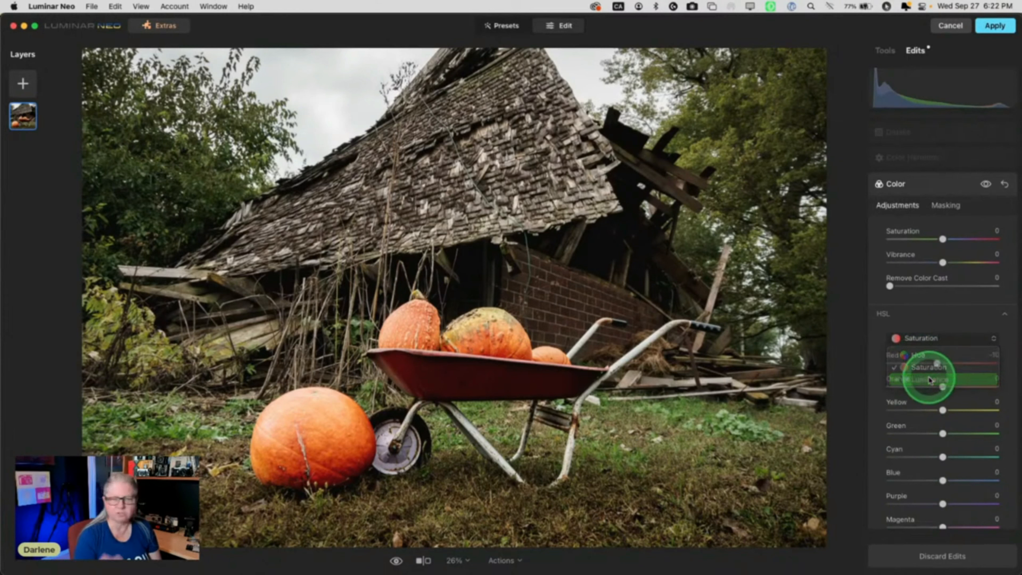
{"action": "left_click", "coordinate": [930, 380]}
{"action": "left_click", "coordinate": [938, 171]}
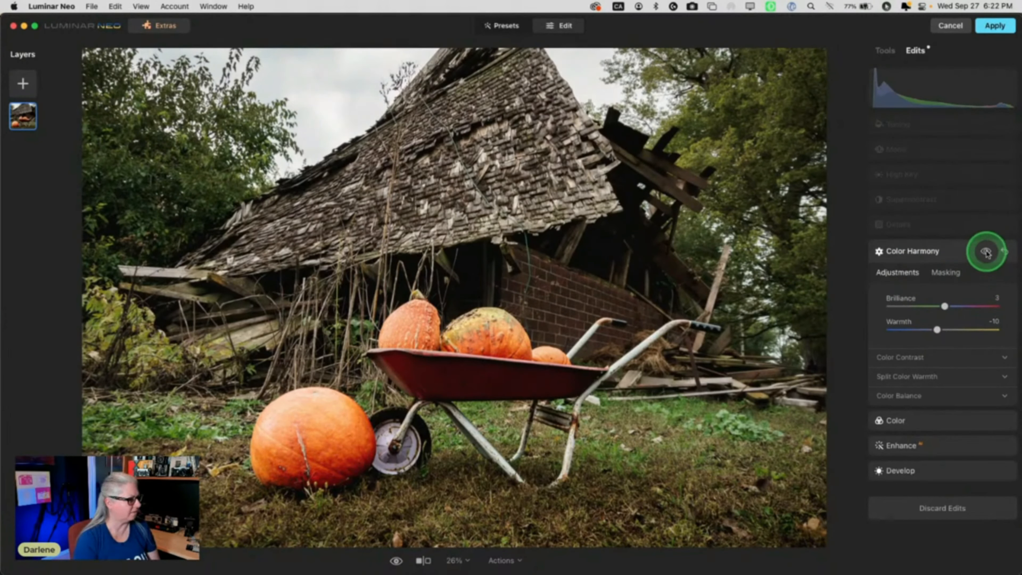
In the Details edit, raise Medium Details to 26 and Large Details to about 31.
{"action": "left_click", "coordinate": [953, 226]}
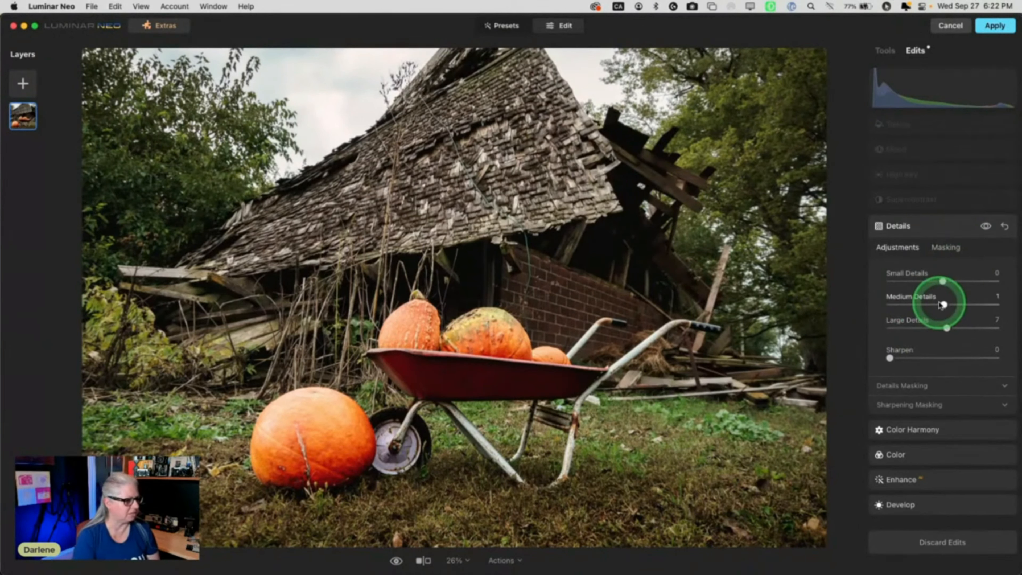
{"action": "left_click_drag", "start_coordinate": [943, 306], "coordinate": [962, 306]}
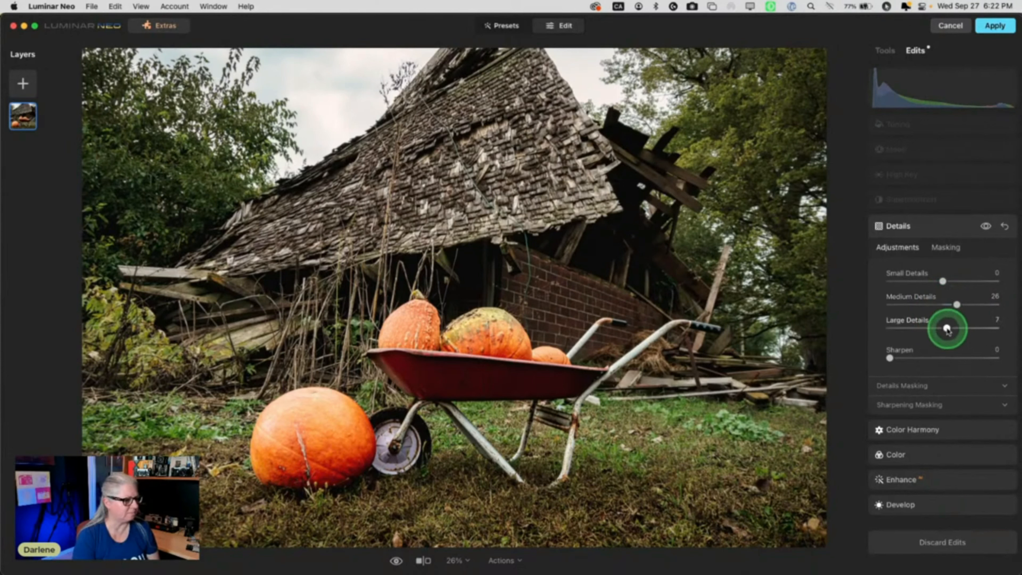
{"action": "left_click_drag", "start_coordinate": [946, 328], "coordinate": [957, 329]}
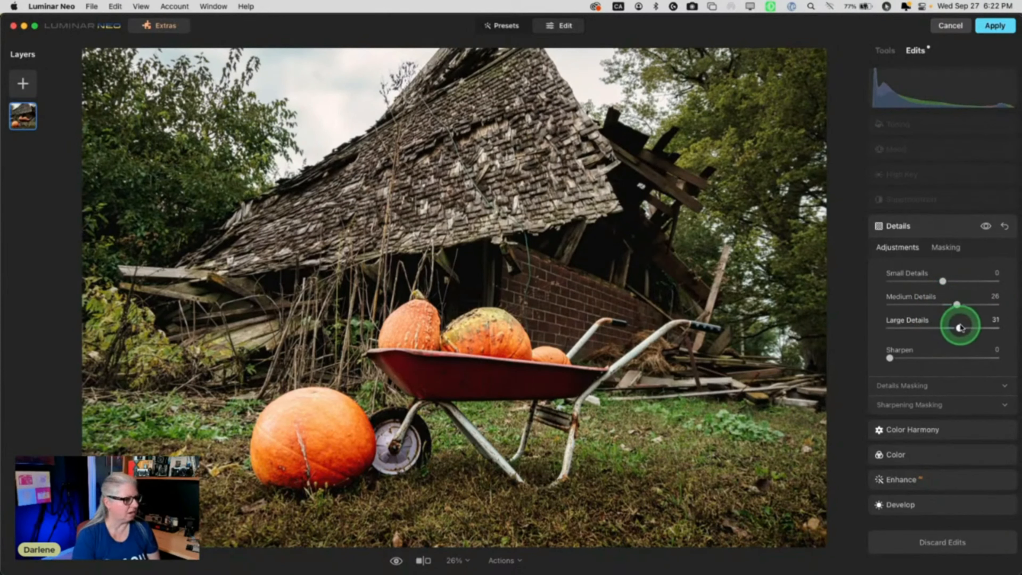
Add a radial gradient mask to the Details edit, drawn as a wide ellipse centred on the wheelbarrow.
{"action": "left_click", "coordinate": [946, 248]}
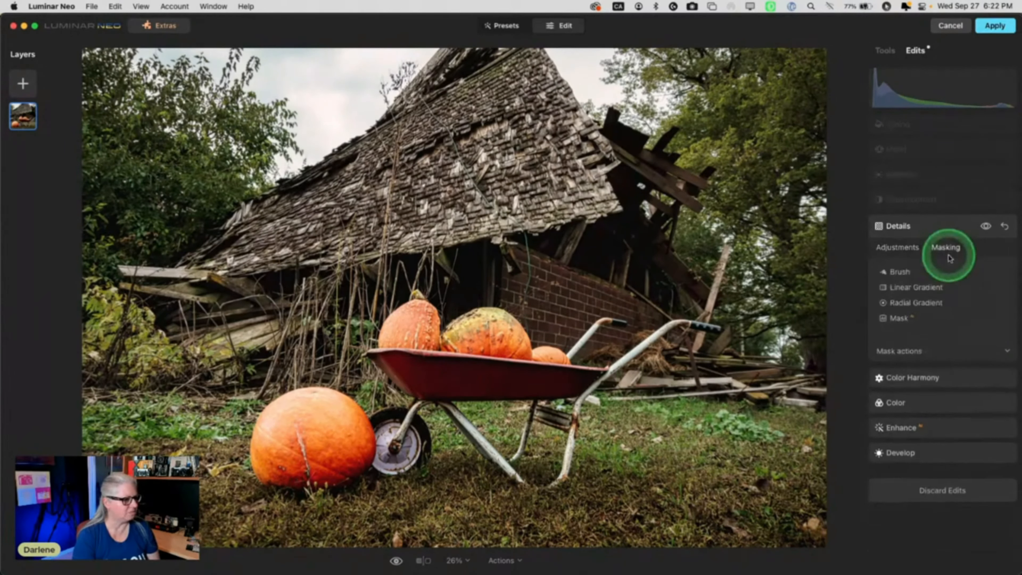
{"action": "left_click", "coordinate": [912, 302]}
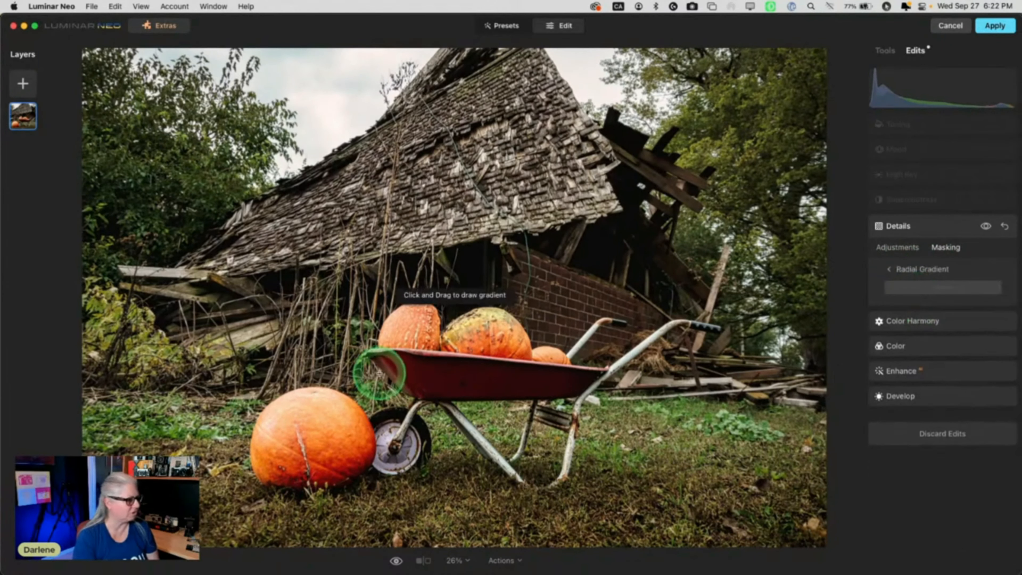
{"action": "left_click_drag", "start_coordinate": [454, 362], "coordinate": [743, 362]}
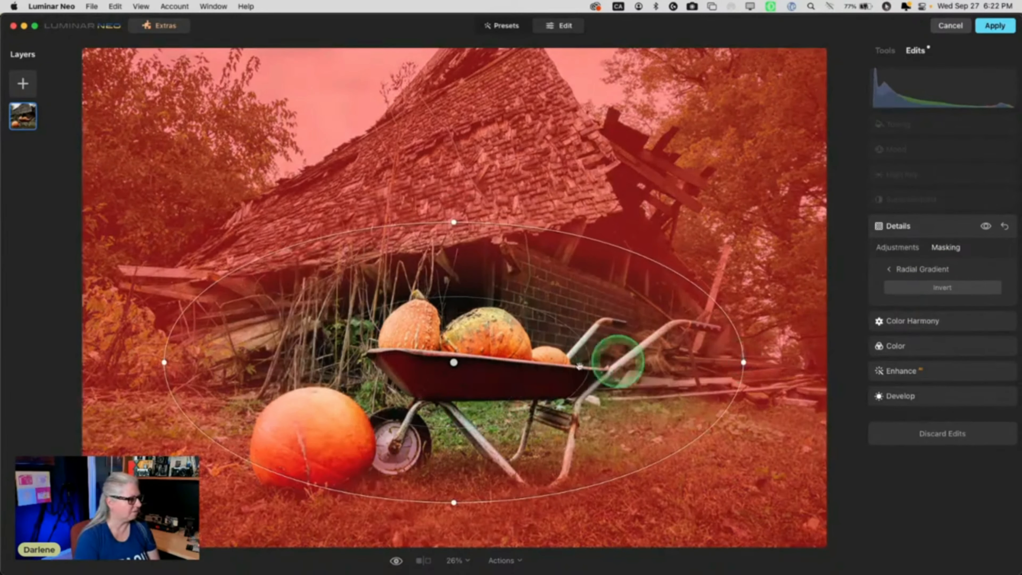
Tilt, move and resize the radial gradient to surround the pumpkins and wheelbarrow, then invert the mask and finish it.
{"action": "left_click_drag", "start_coordinate": [688, 441], "coordinate": [700, 400]}
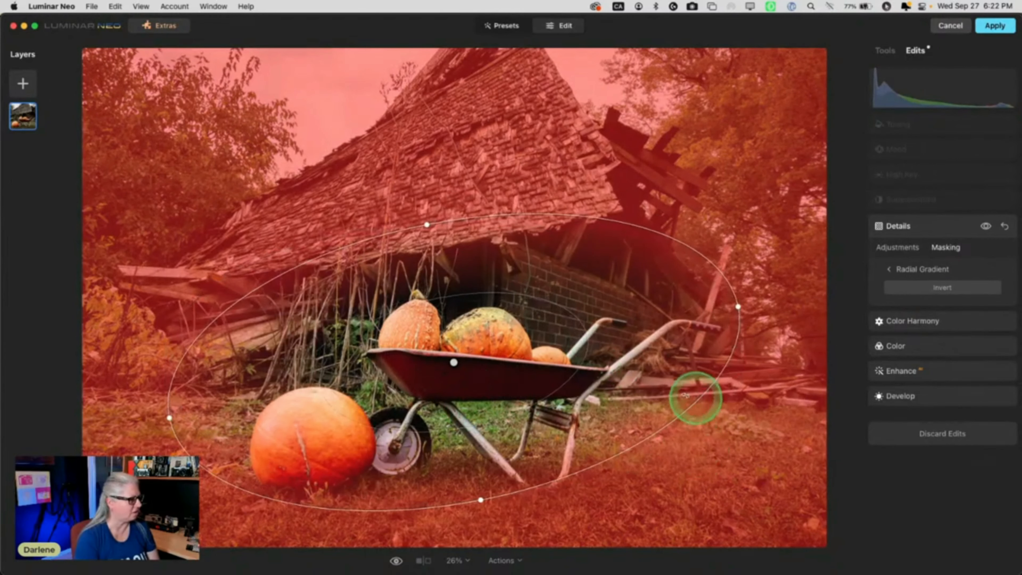
{"action": "left_click_drag", "start_coordinate": [492, 340], "coordinate": [458, 374]}
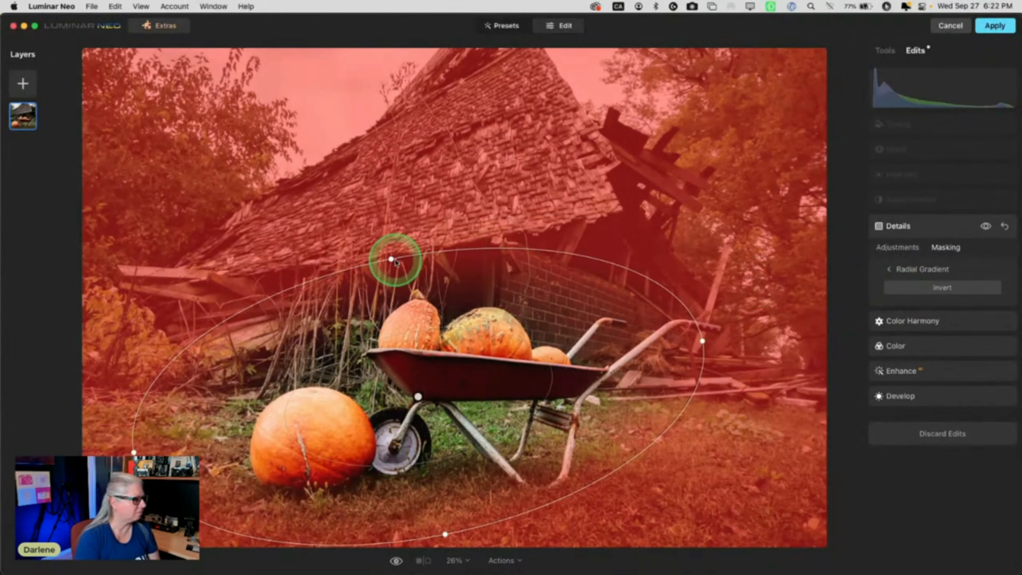
{"action": "mouse_move", "coordinate": [396, 263]}
{"action": "left_mouse_down"}
{"action": "mouse_move", "coordinate": [406, 248]}
{"action": "mouse_move", "coordinate": [412, 274]}
{"action": "mouse_move", "coordinate": [388, 246]}
{"action": "mouse_move", "coordinate": [395, 274]}
{"action": "left_mouse_up"}
{"action": "left_click_drag", "start_coordinate": [430, 329], "coordinate": [472, 373]}
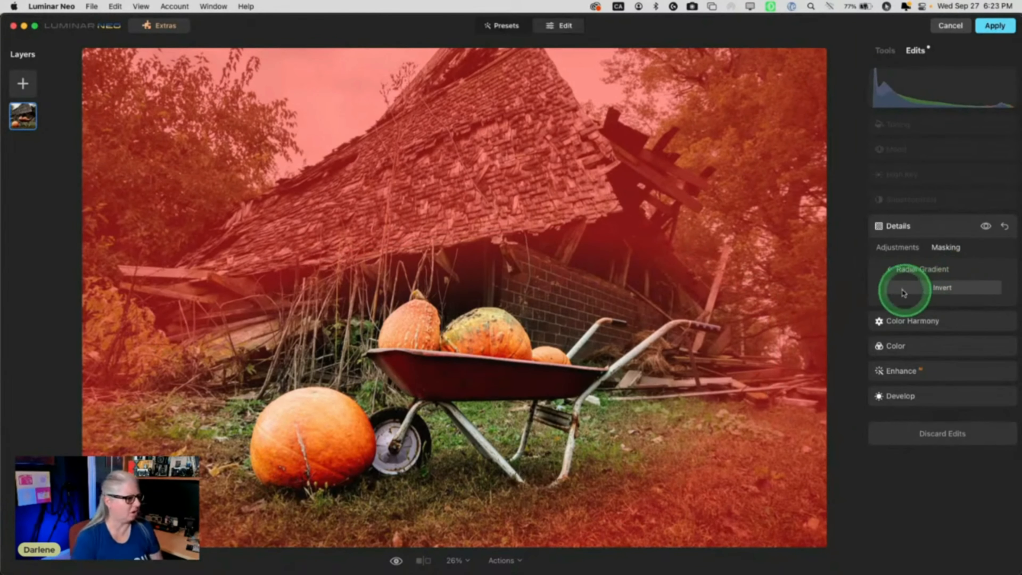
{"action": "left_click", "coordinate": [914, 290]}
{"action": "left_click", "coordinate": [894, 268]}
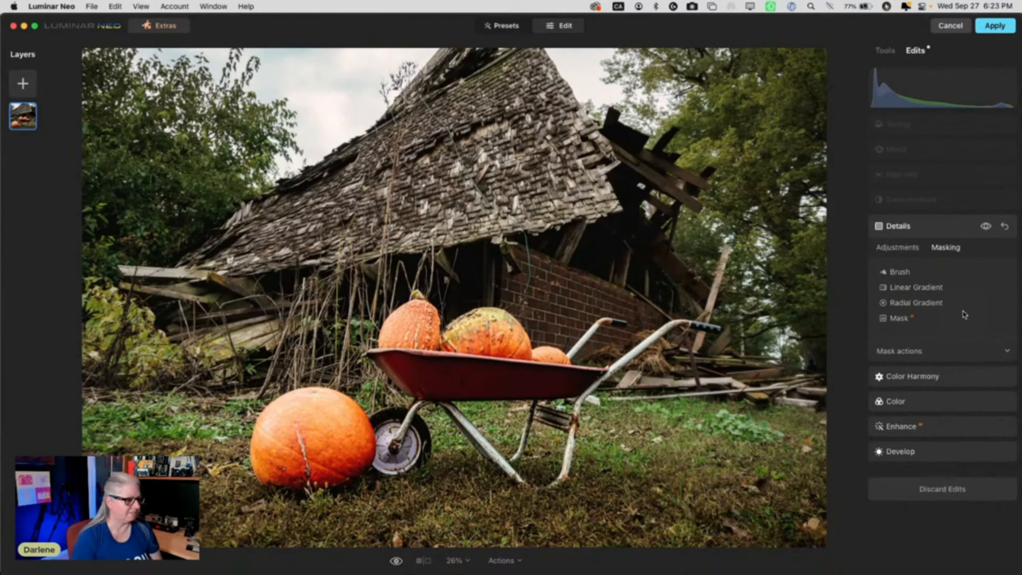
Compare the photo with and without the Details and Supercontrast edits, and view the Details mask actions and the Toning settings.
{"action": "left_click", "coordinate": [986, 226]}
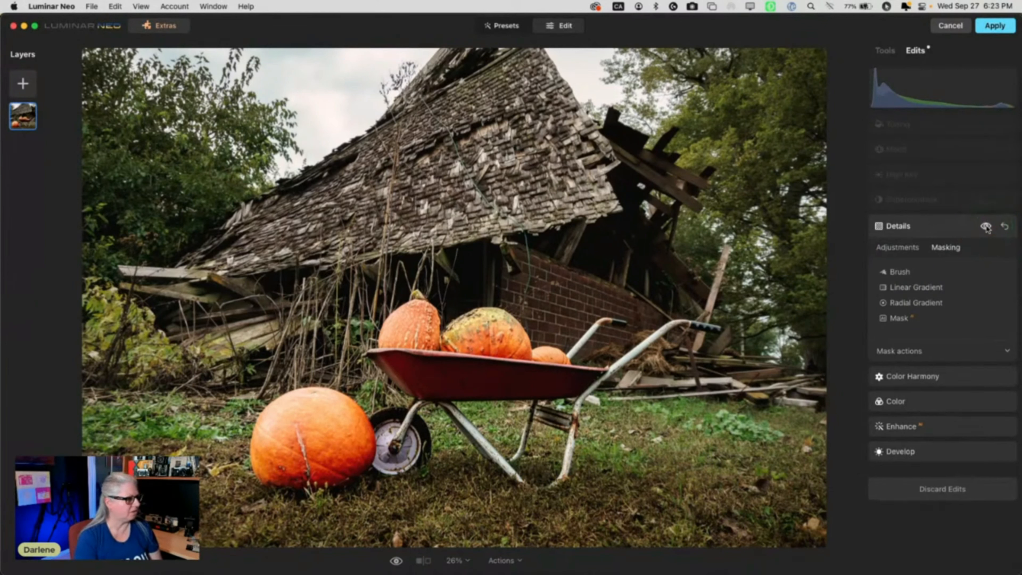
{"action": "left_click", "coordinate": [898, 351]}
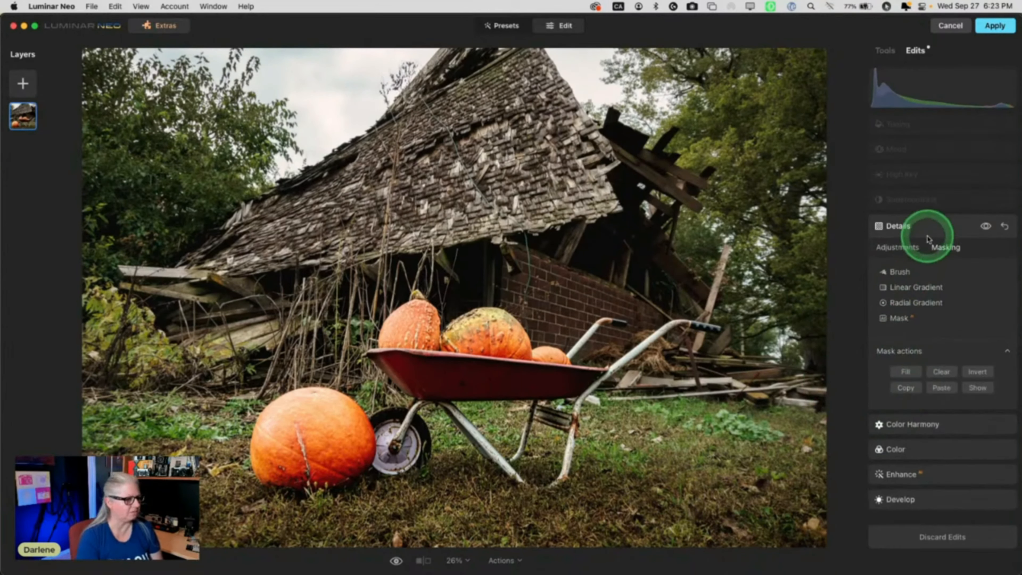
{"action": "left_click", "coordinate": [927, 232]}
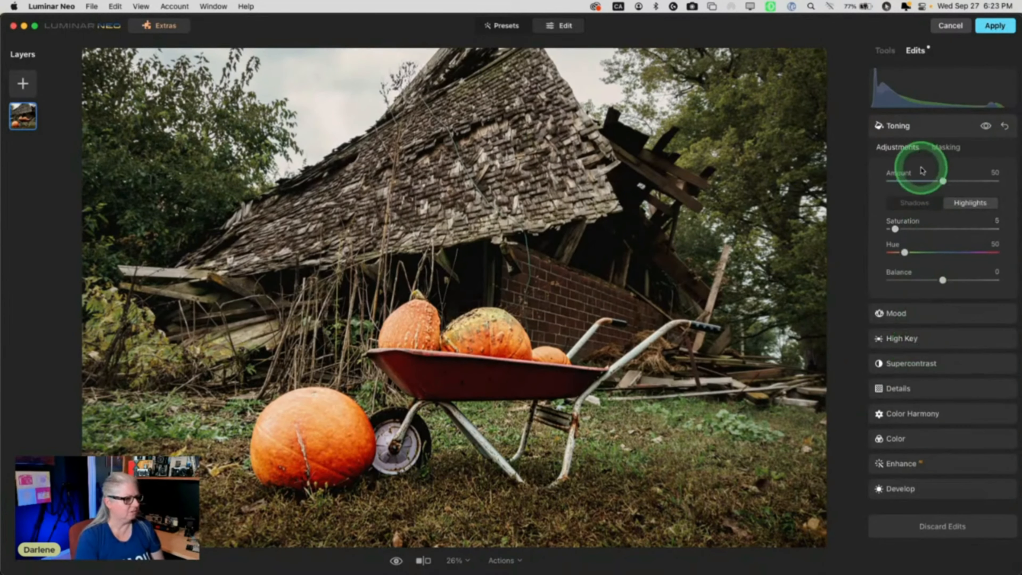
{"action": "left_click", "coordinate": [929, 362]}
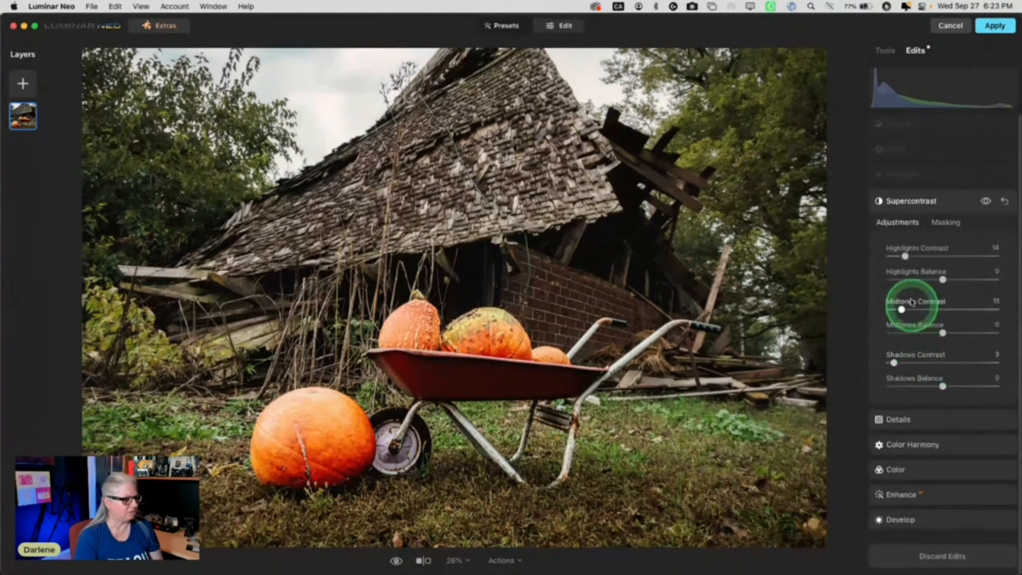
{"action": "left_click", "coordinate": [984, 203]}
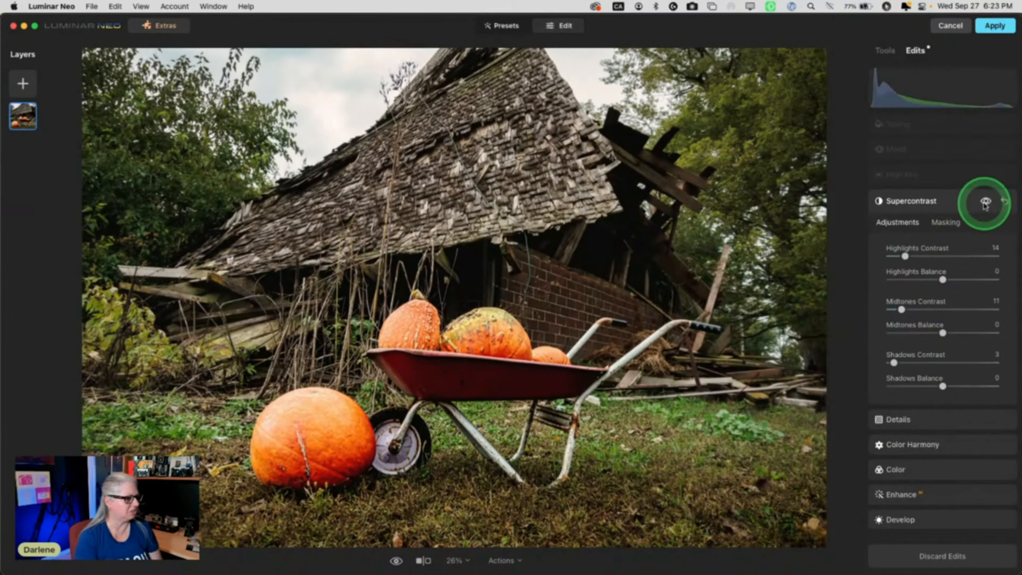
Set the High Key edit's Amount to 9.
{"action": "left_click", "coordinate": [954, 178]}
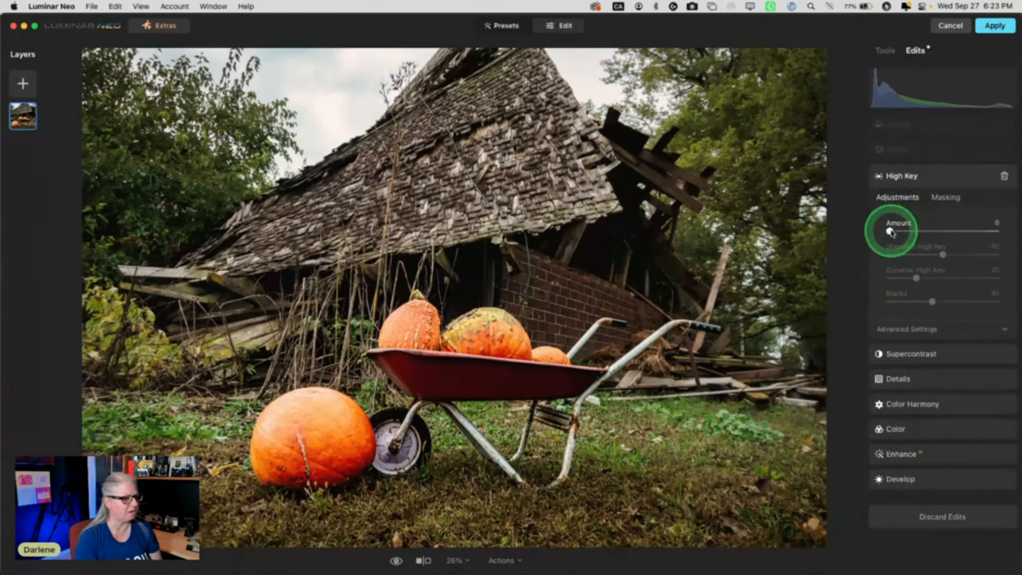
{"action": "left_click_drag", "start_coordinate": [891, 230], "coordinate": [863, 227]}
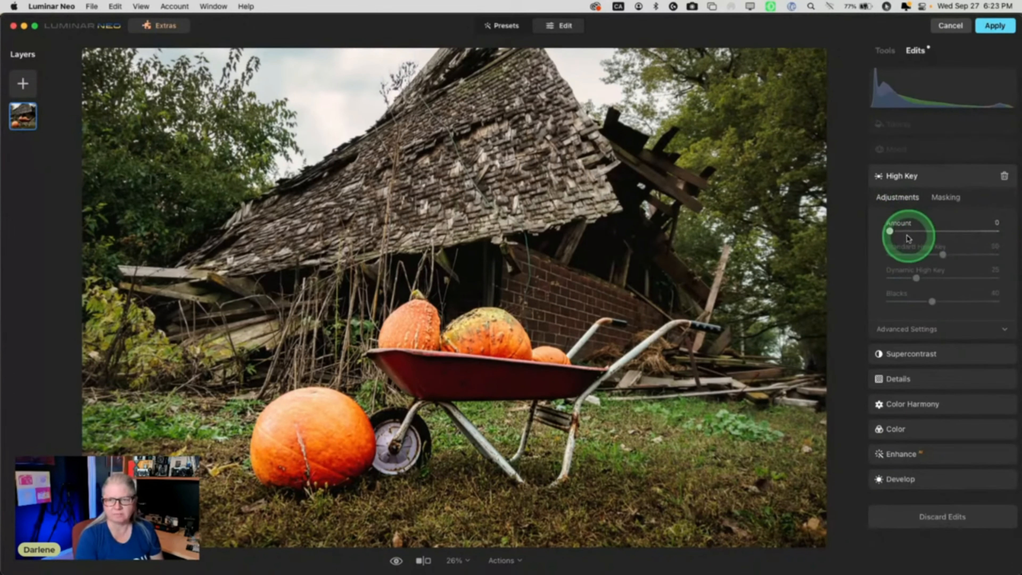
{"action": "mouse_move", "coordinate": [891, 231]}
{"action": "left_mouse_down"}
{"action": "mouse_move", "coordinate": [957, 231]}
{"action": "mouse_move", "coordinate": [886, 229]}
{"action": "mouse_move", "coordinate": [900, 231]}
{"action": "left_mouse_up"}
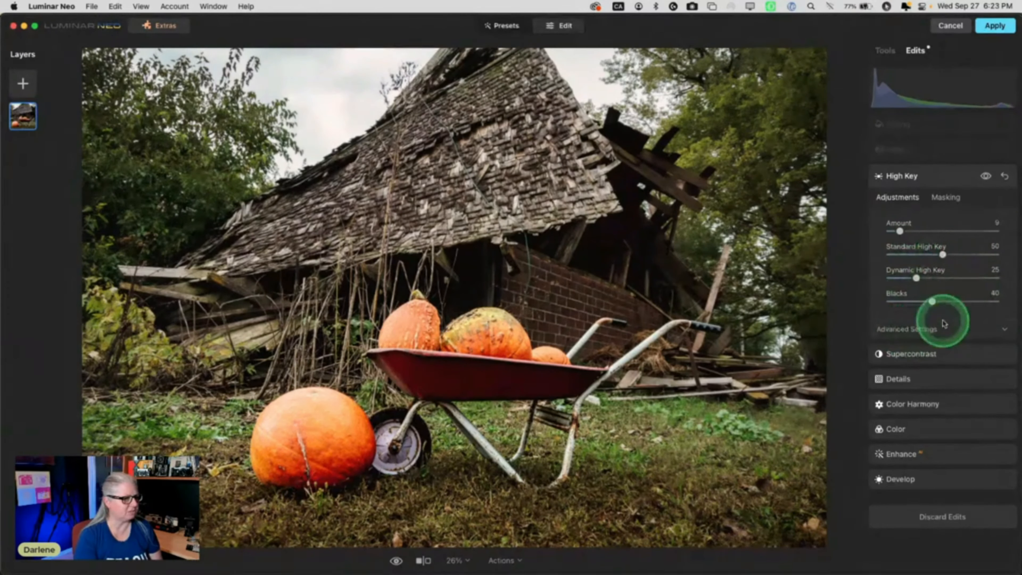
{"action": "left_click_drag", "start_coordinate": [900, 232], "coordinate": [898, 231]}
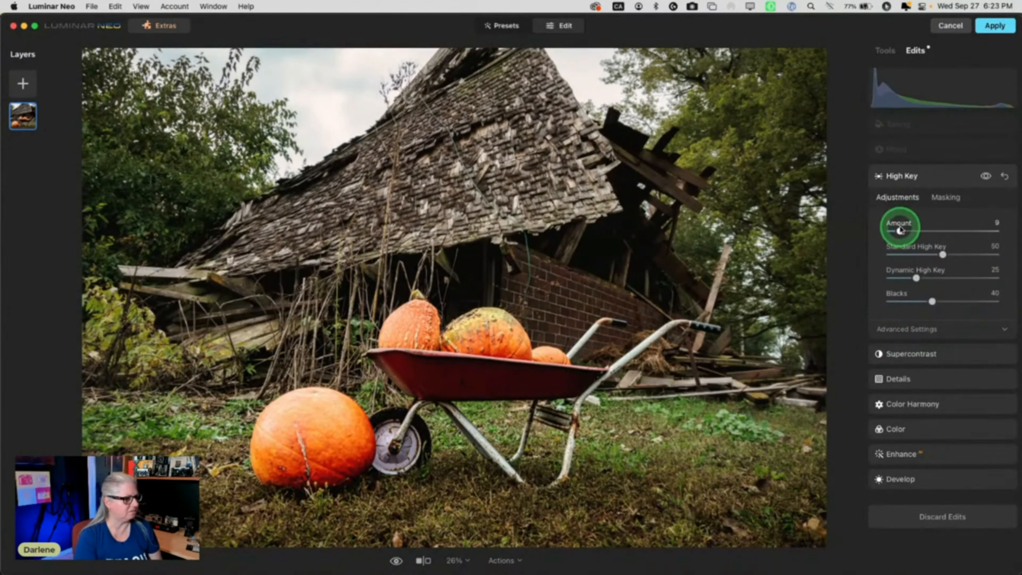
Compare the photo with and without the Mood edit, and set the New York mood's Amount to 24.
{"action": "left_click", "coordinate": [912, 150]}
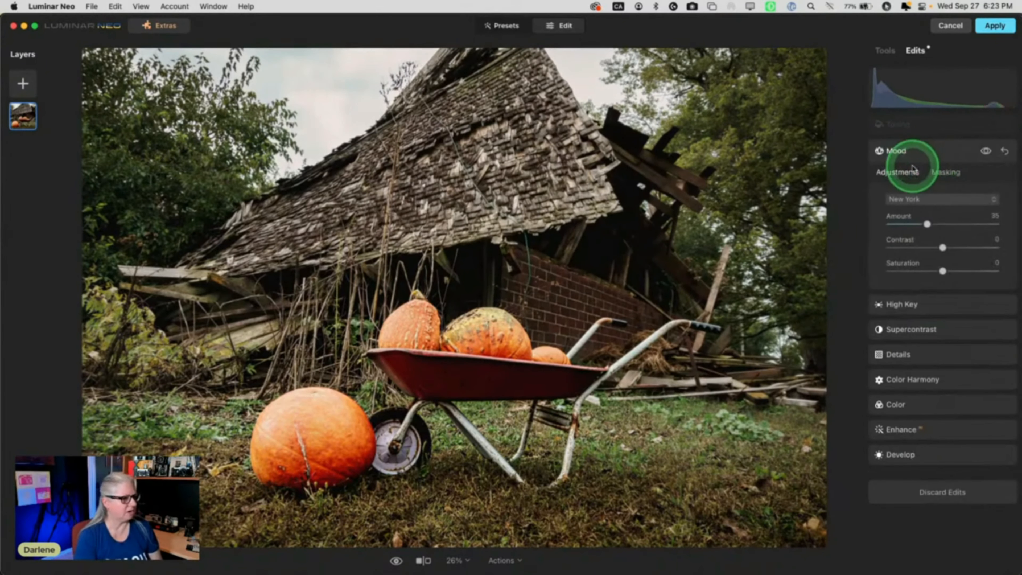
{"action": "left_click", "coordinate": [986, 152]}
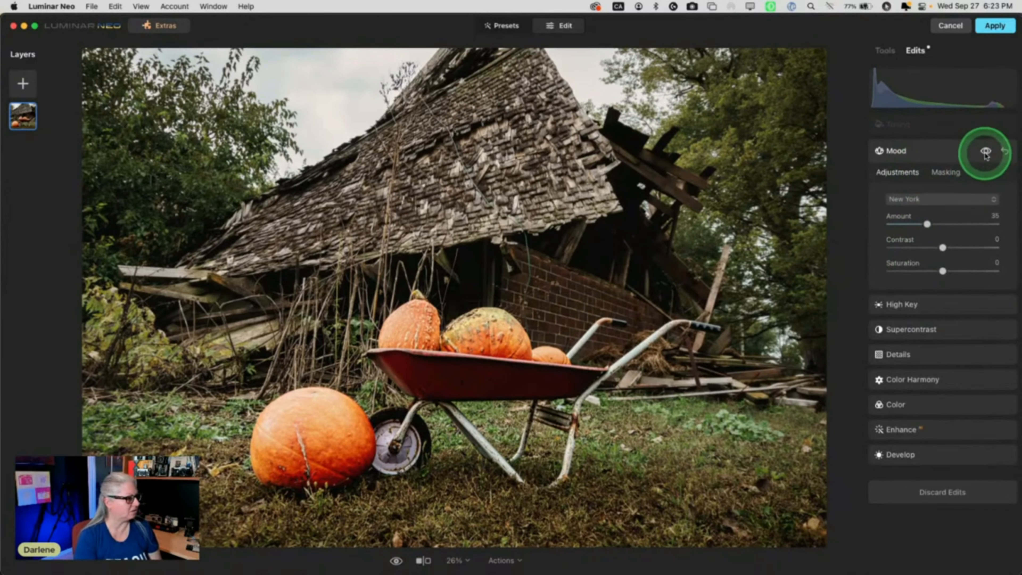
{"action": "left_click", "coordinate": [939, 209]}
{"action": "mouse_move", "coordinate": [927, 225]}
{"action": "left_mouse_down"}
{"action": "mouse_move", "coordinate": [968, 223]}
{"action": "mouse_move", "coordinate": [904, 224]}
{"action": "mouse_move", "coordinate": [931, 223]}
{"action": "left_mouse_up"}
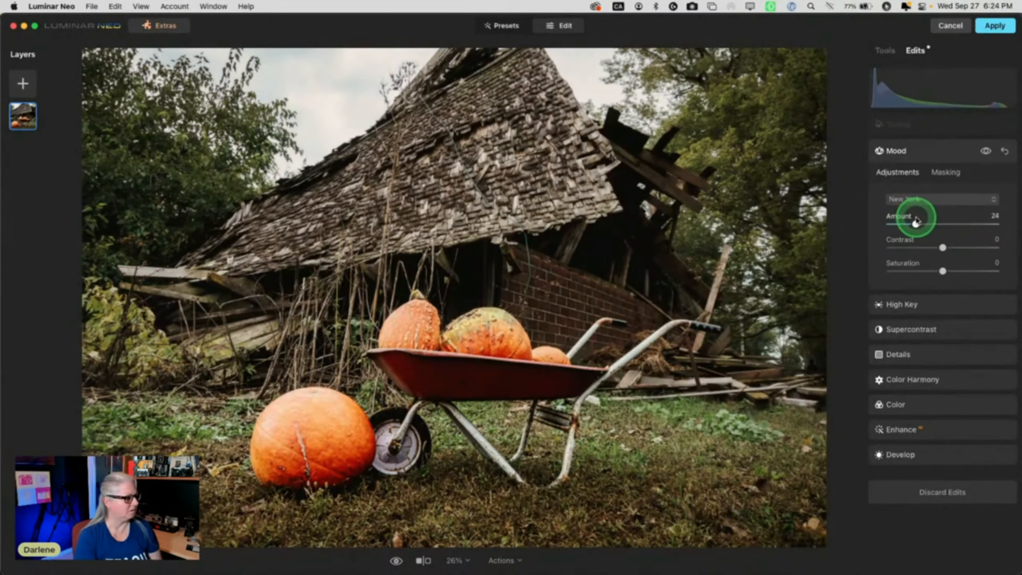
In the Toning edit, set the Amount to 76 and the highlights to Saturation 25 and Hue 41.
{"action": "left_click", "coordinate": [934, 130]}
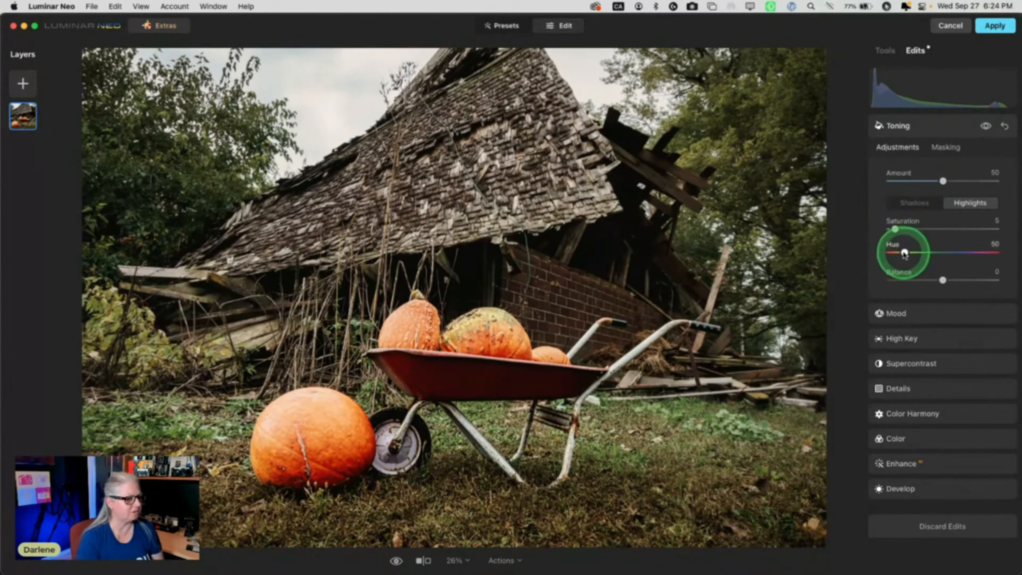
{"action": "left_click", "coordinate": [904, 206]}
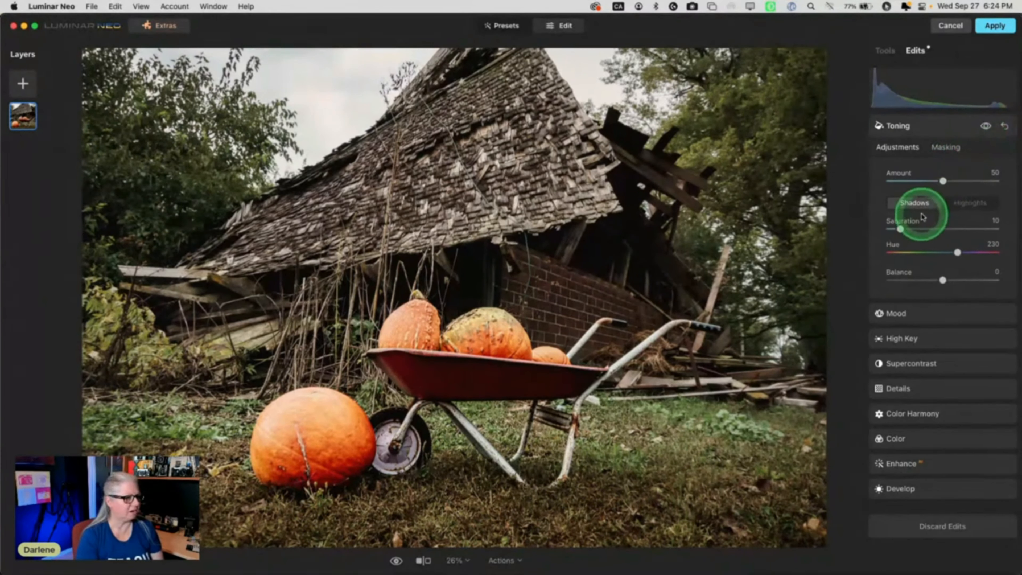
{"action": "left_click_drag", "start_coordinate": [943, 181], "coordinate": [971, 181]}
{"action": "left_click", "coordinate": [967, 202]}
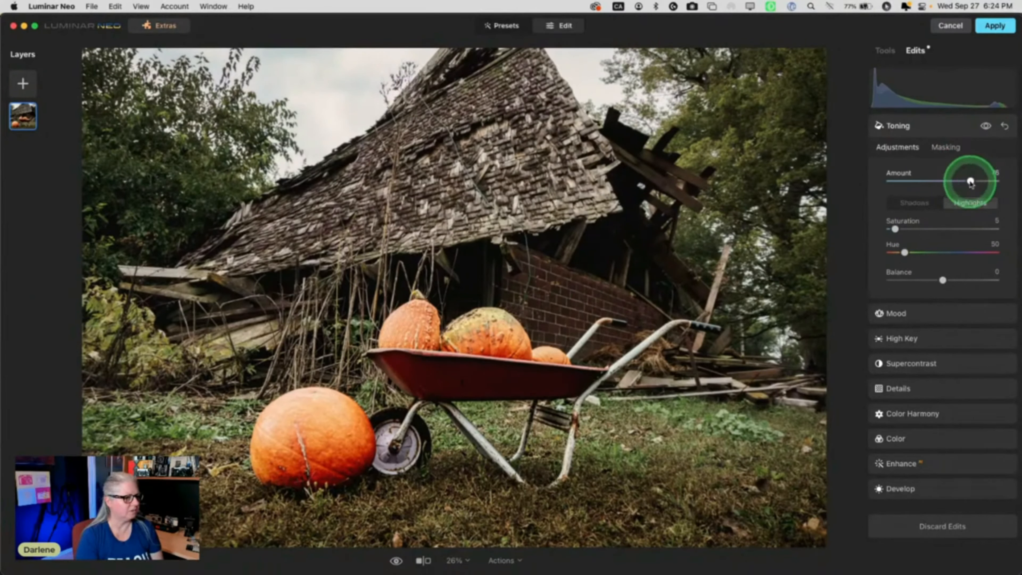
{"action": "left_click_drag", "start_coordinate": [918, 229], "coordinate": [902, 250]}
Set the Saturation of the Toning edit's shadows to 0.
{"action": "left_click", "coordinate": [922, 197]}
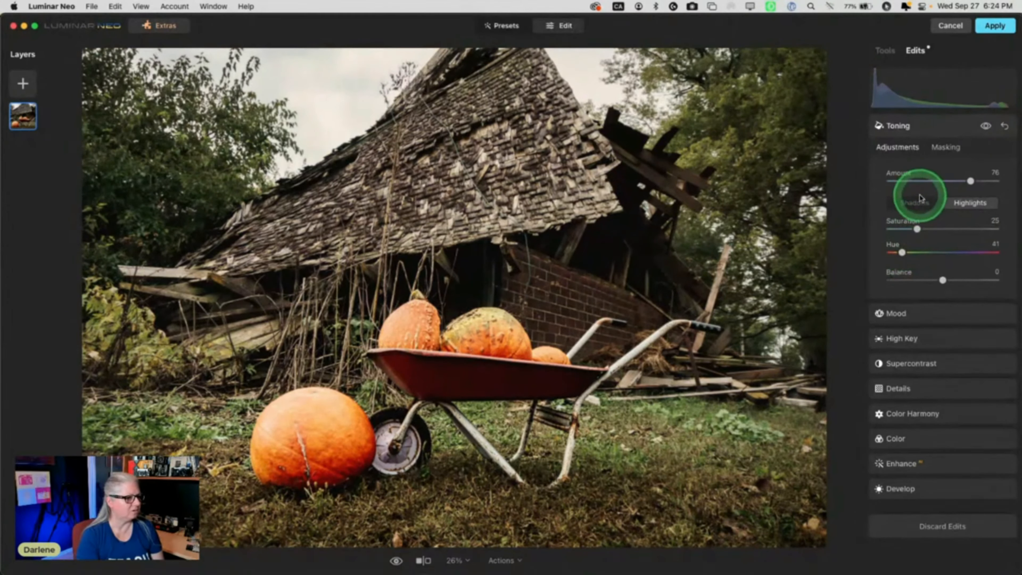
{"action": "left_click", "coordinate": [920, 203]}
{"action": "left_click_drag", "start_coordinate": [902, 229], "coordinate": [821, 226]}
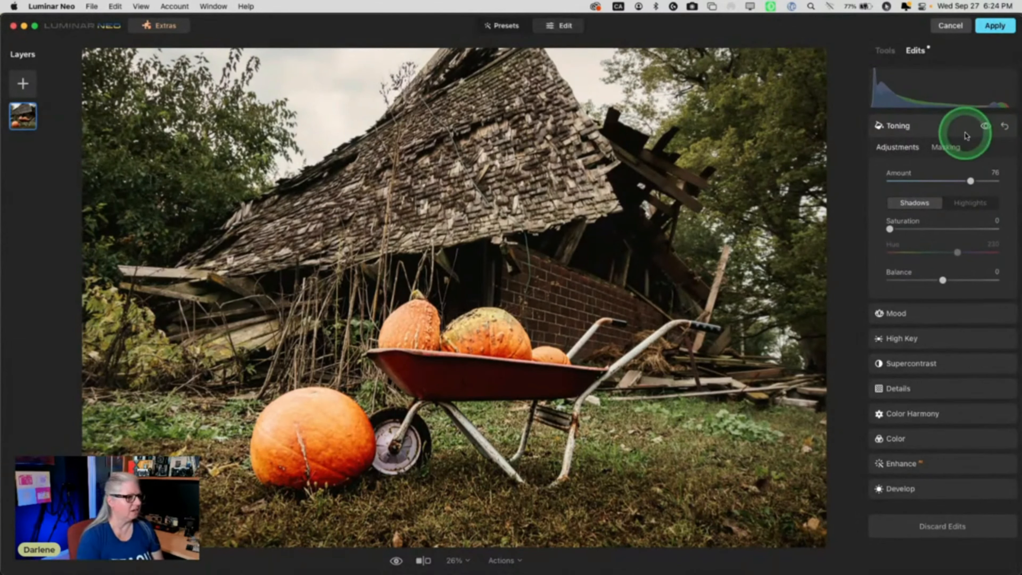
Look through the available editing tools and open the Vignette settings.
{"action": "left_click", "coordinate": [885, 51]}
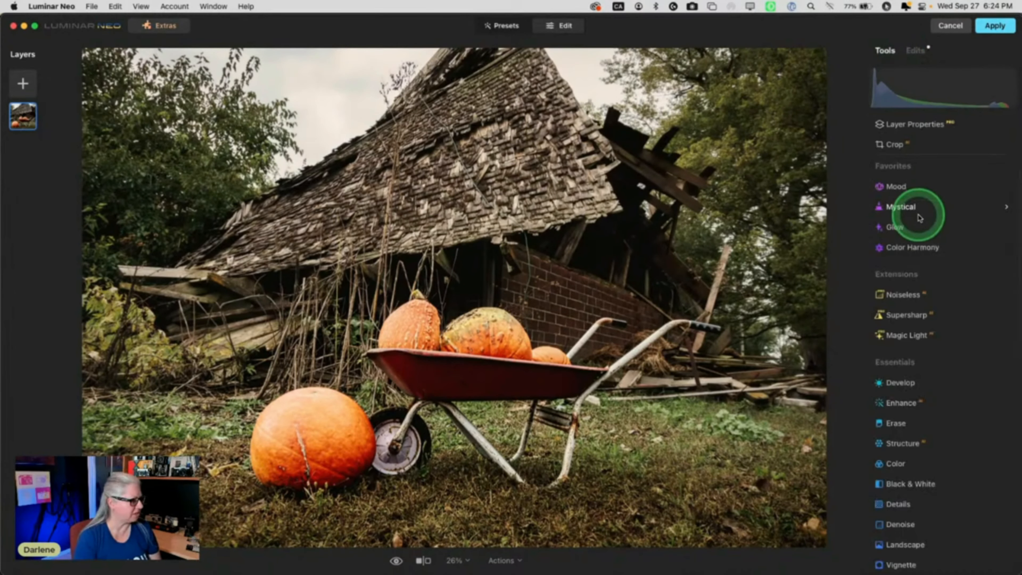
{"action": "scroll", "coordinate": [920, 218], "scroll_direction": "down", "scroll_amount": 10}
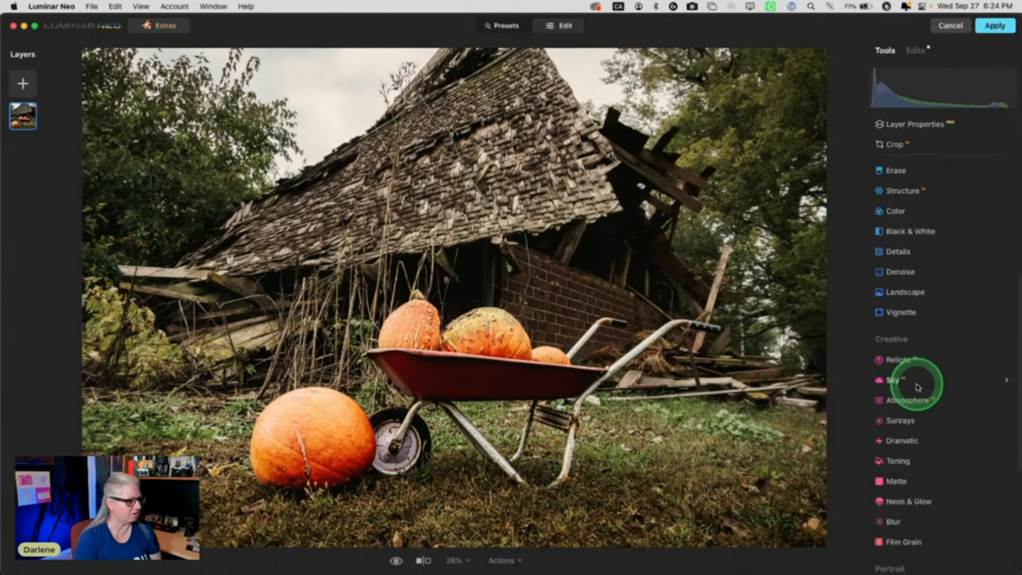
{"action": "left_click", "coordinate": [915, 313]}
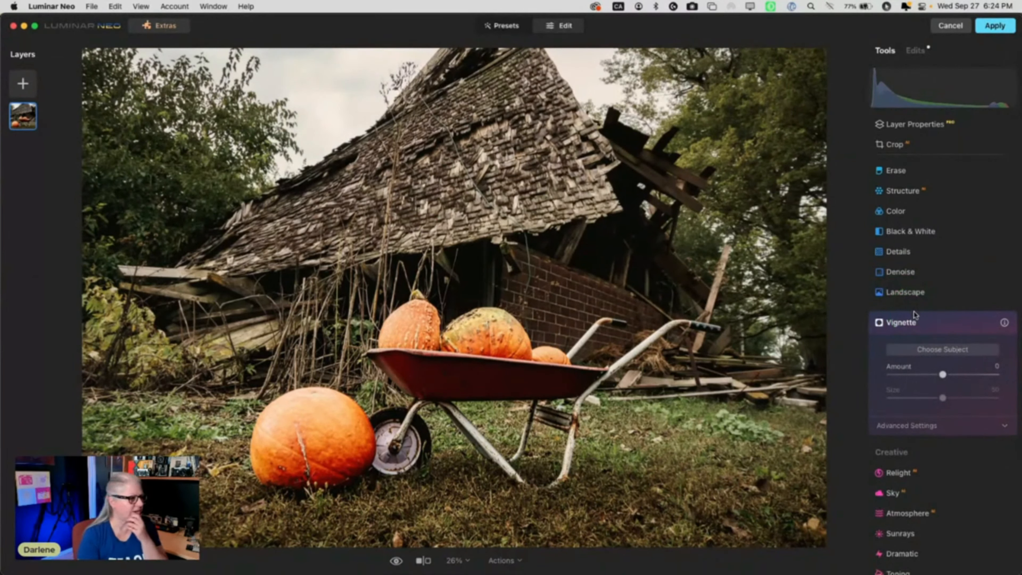
{"action": "scroll", "coordinate": [915, 315], "scroll_direction": "up", "scroll_amount": 9}
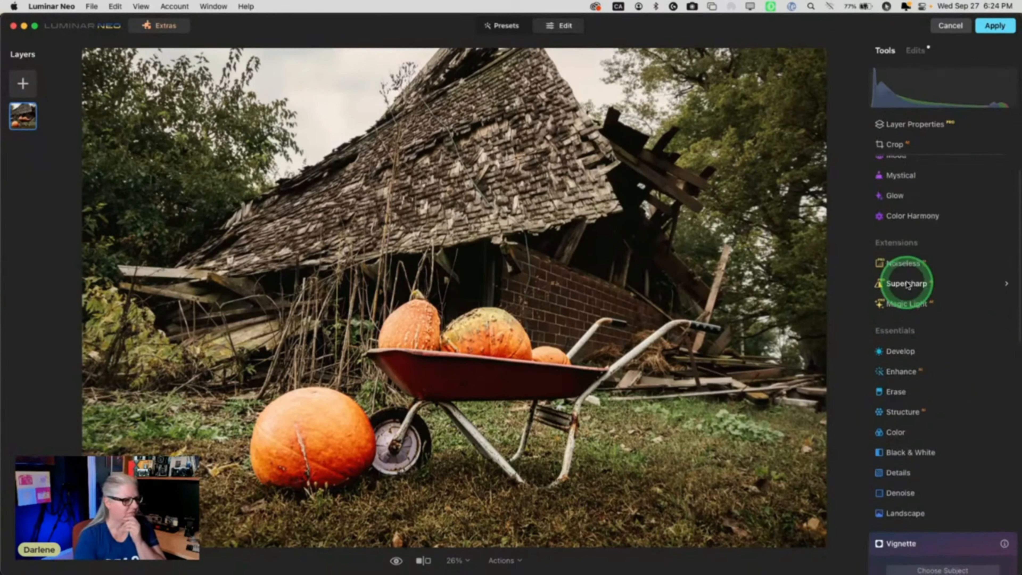
{"action": "scroll", "coordinate": [906, 281], "scroll_direction": "down", "scroll_amount": 10}
{"action": "scroll", "coordinate": [906, 284], "scroll_direction": "down", "scroll_amount": 6}
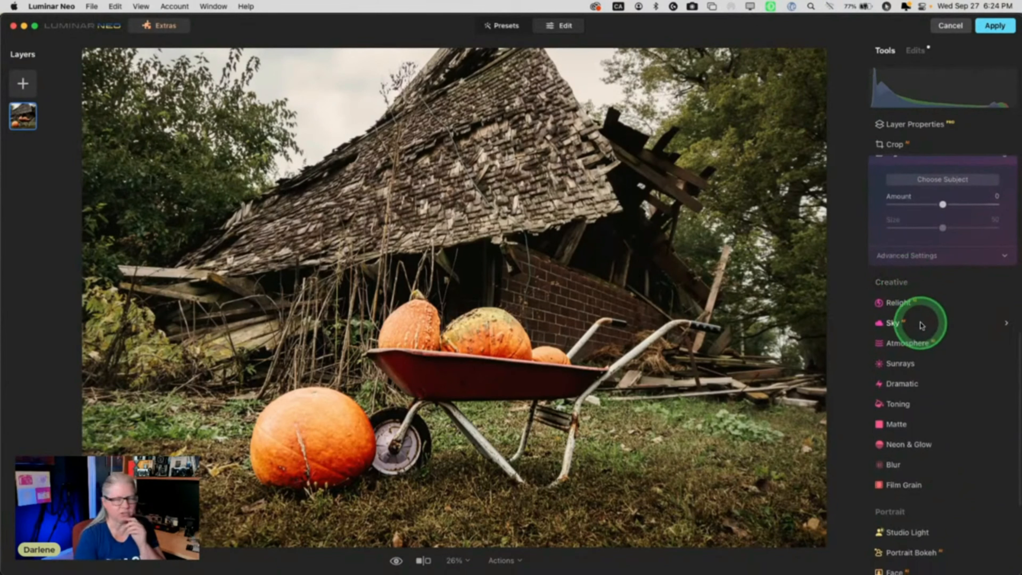
Use the Sky tool to replace the sky with the pink and purple sunset from DPM Sky Pack #1.
{"action": "left_click", "coordinate": [921, 326]}
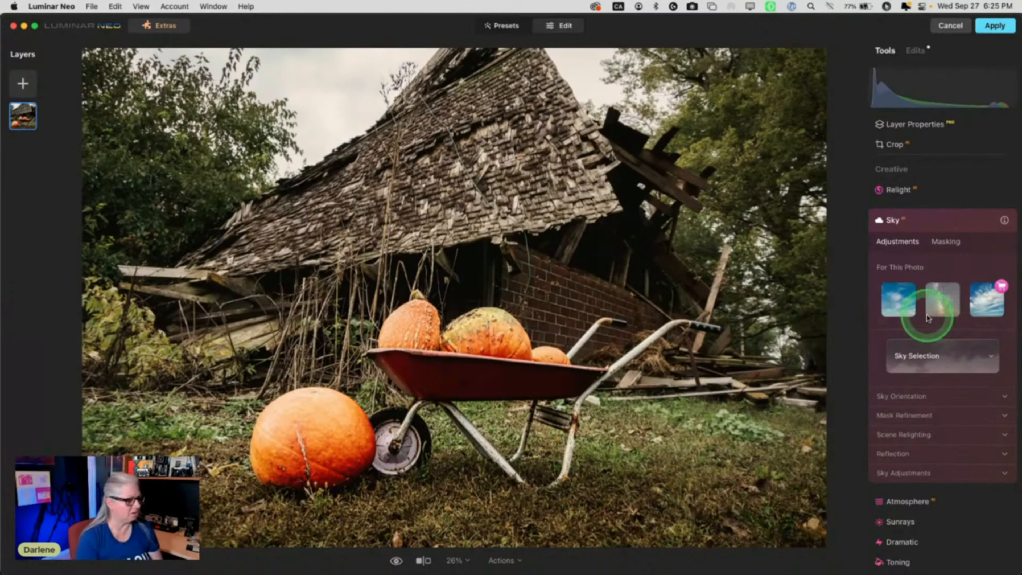
{"action": "scroll", "coordinate": [927, 318], "scroll_direction": "down", "scroll_amount": 2}
{"action": "left_click", "coordinate": [928, 321]}
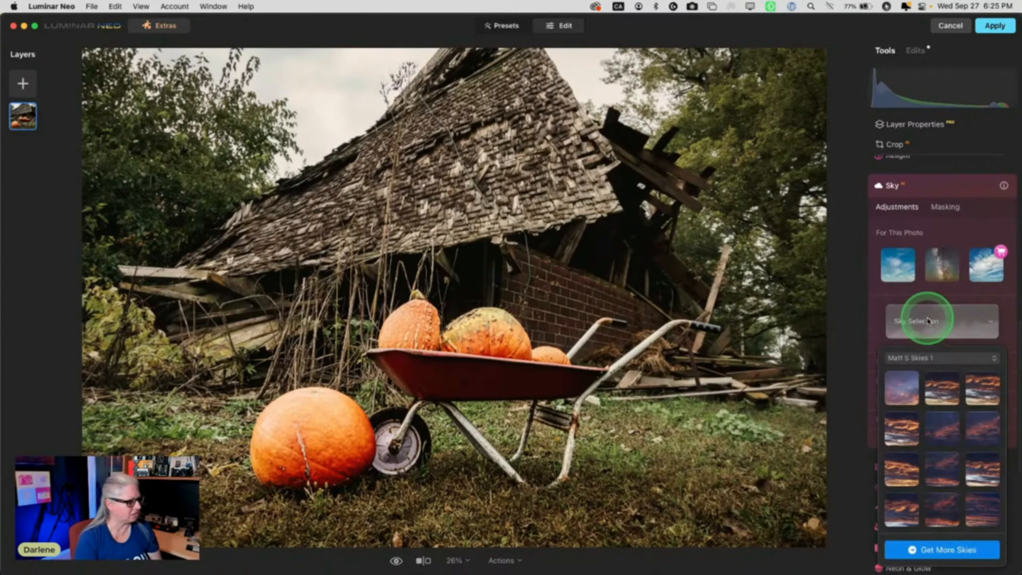
{"action": "scroll", "coordinate": [910, 306], "scroll_direction": "down", "scroll_amount": 3}
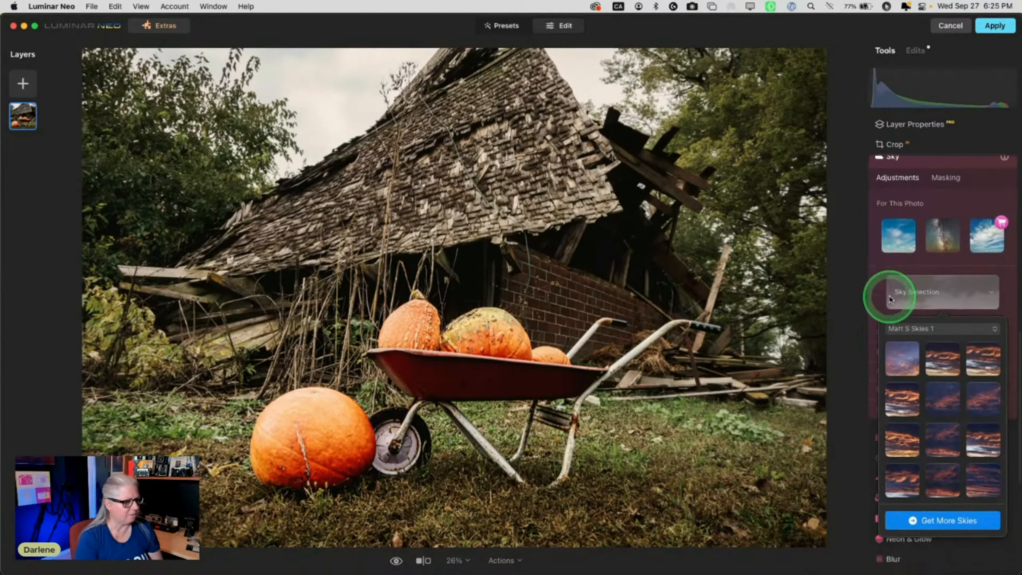
{"action": "left_click", "coordinate": [921, 299]}
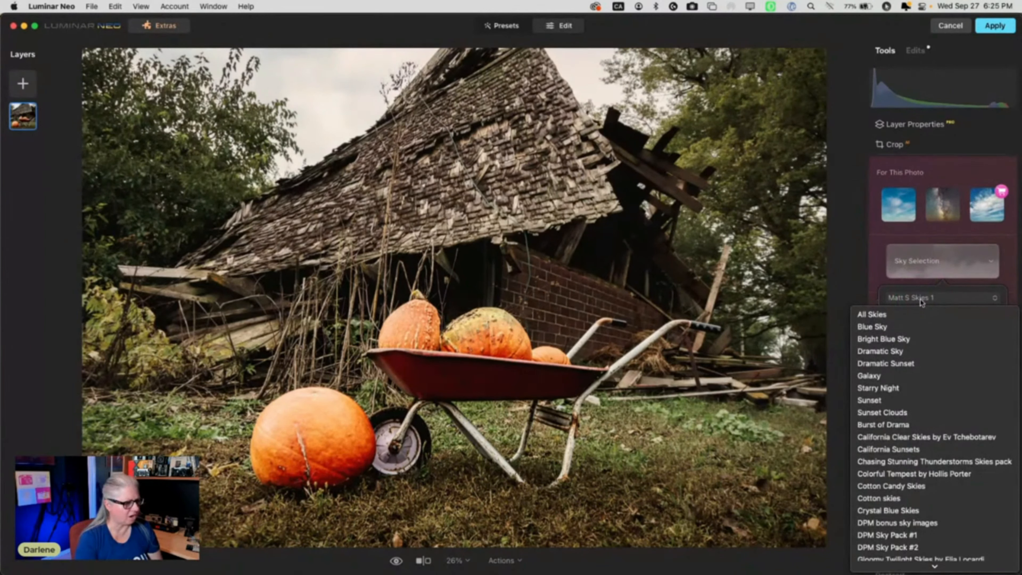
{"action": "left_click", "coordinate": [913, 535]}
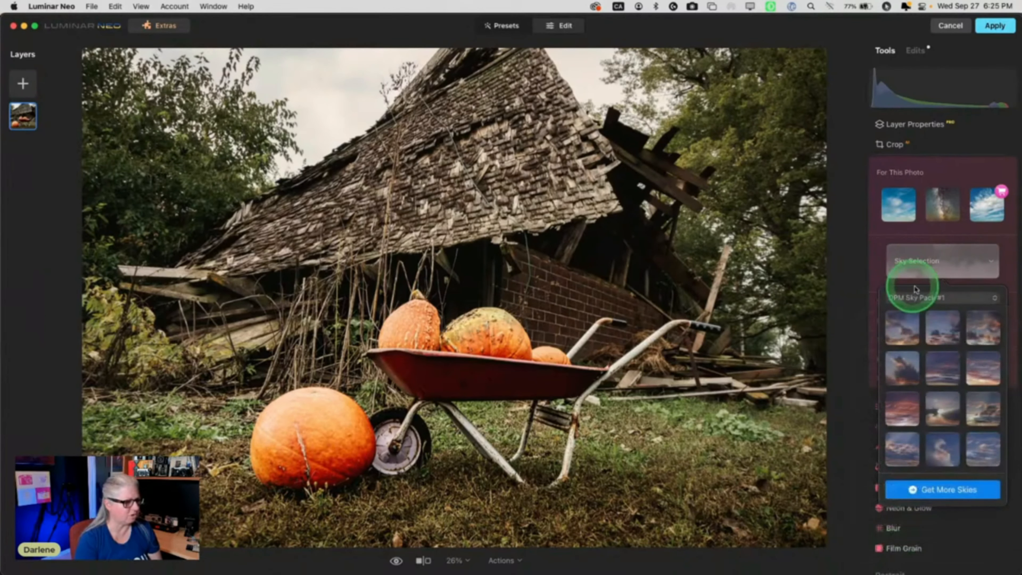
{"action": "left_click", "coordinate": [898, 408]}
Browse the skies in DPM Sky Pack #1 and try the orange sunset with the bright yellow horizon.
{"action": "left_click", "coordinate": [920, 360]}
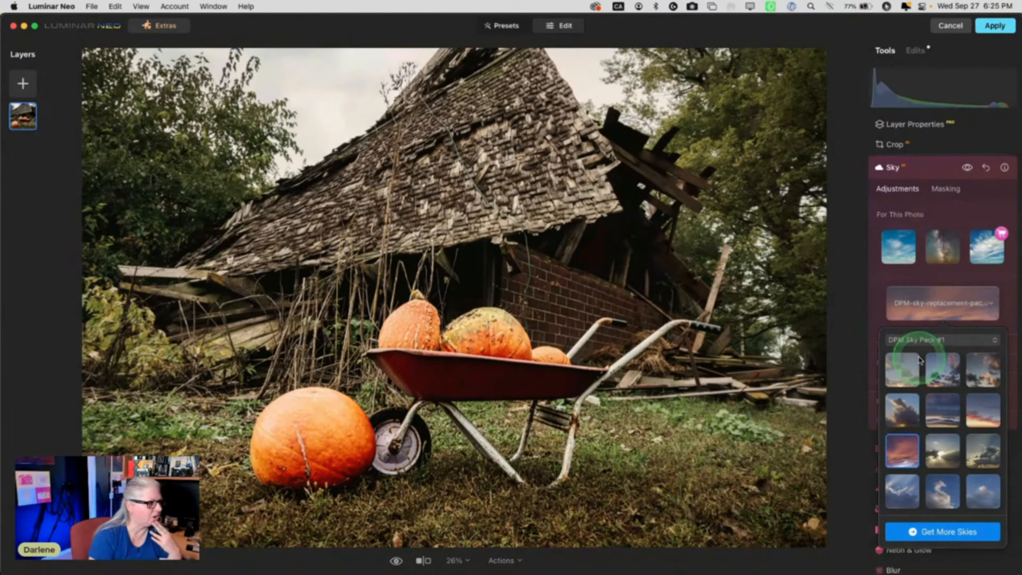
{"action": "scroll", "coordinate": [920, 359], "scroll_direction": "down", "scroll_amount": 2}
{"action": "left_click", "coordinate": [913, 357]}
{"action": "left_click", "coordinate": [979, 374]}
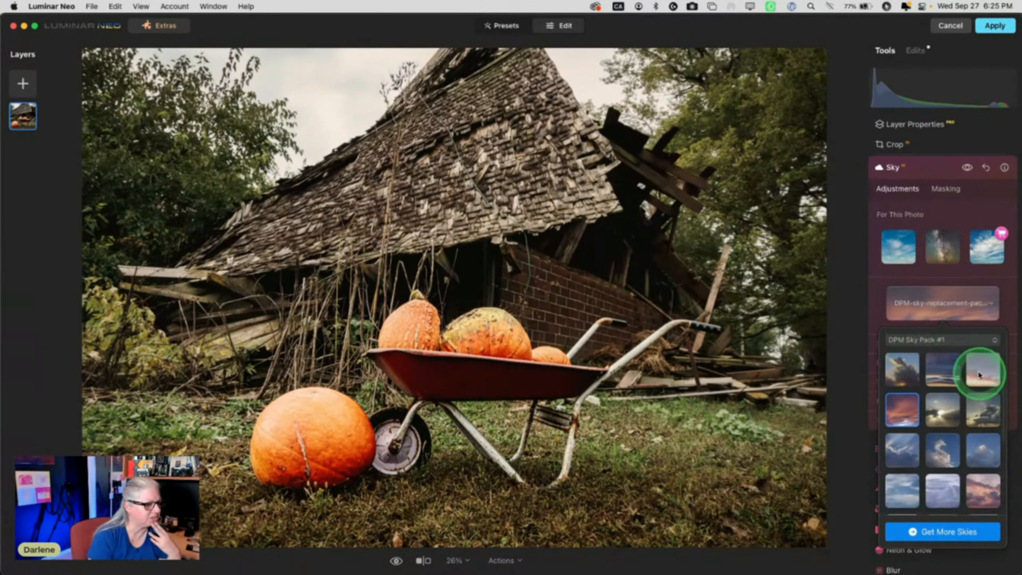
{"action": "scroll", "coordinate": [948, 408], "scroll_direction": "down", "scroll_amount": 5}
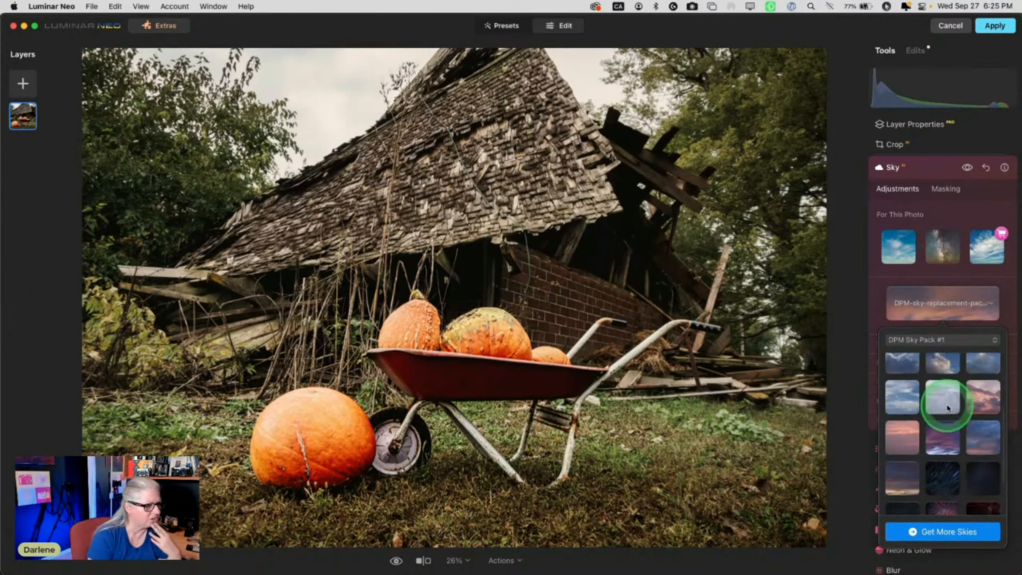
{"action": "scroll", "coordinate": [948, 407], "scroll_direction": "up", "scroll_amount": 5}
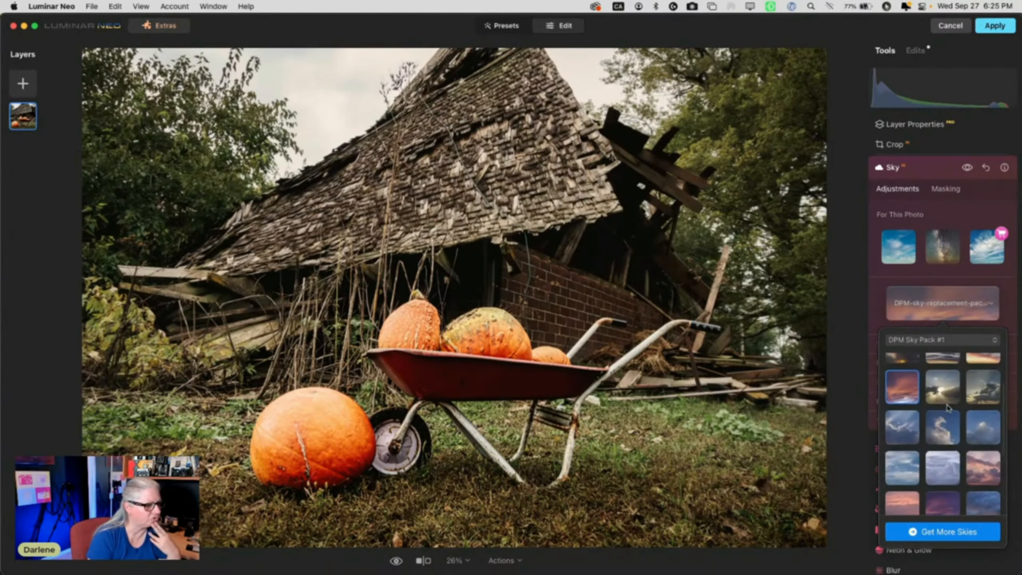
{"action": "scroll", "coordinate": [948, 408], "scroll_direction": "up", "scroll_amount": 1}
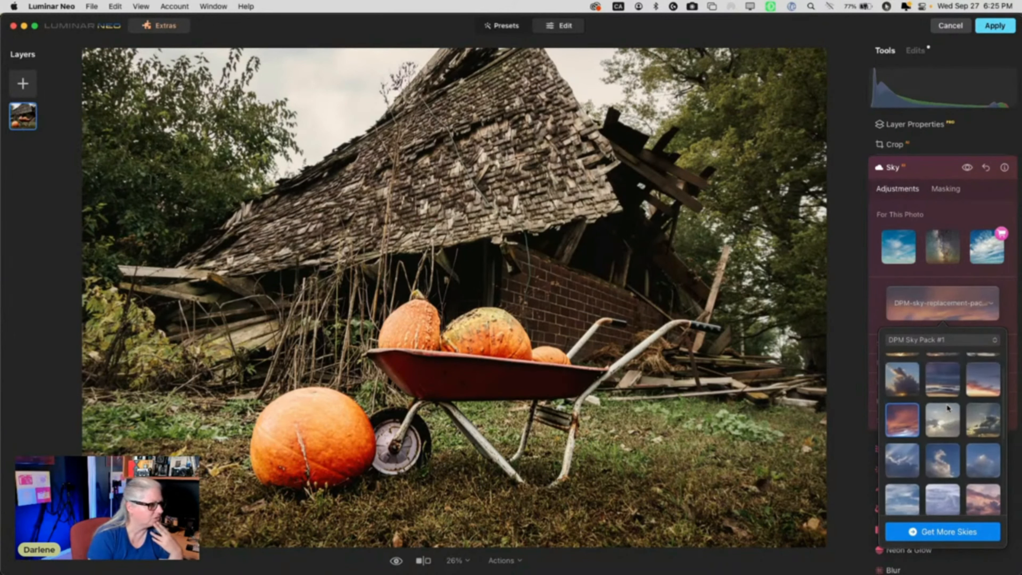
{"action": "left_click", "coordinate": [977, 378]}
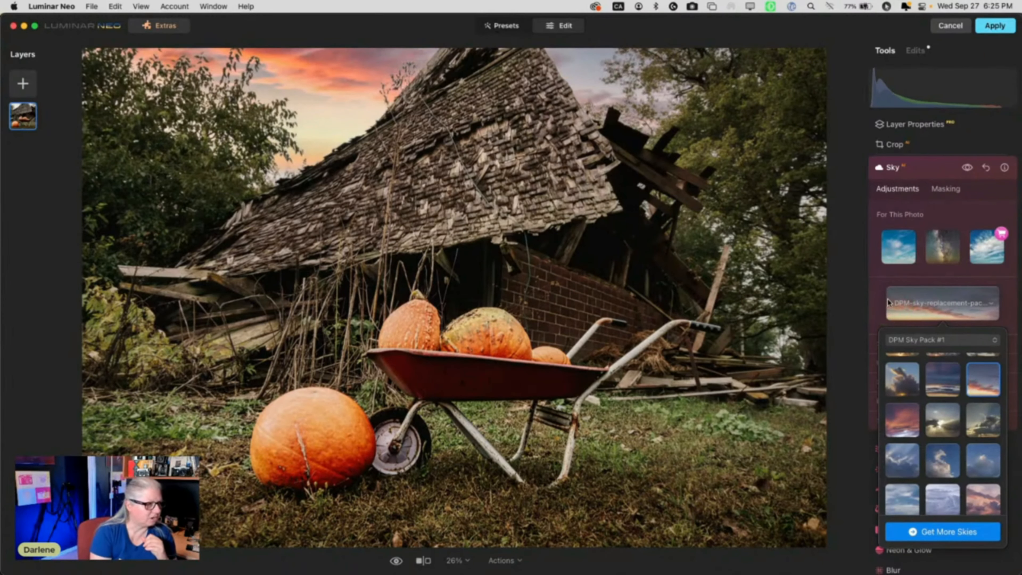
Try several sunset skies from DPM Sky Pack #1, ending with the soft purple clouds with pink highlights.
{"action": "left_click", "coordinate": [899, 422]}
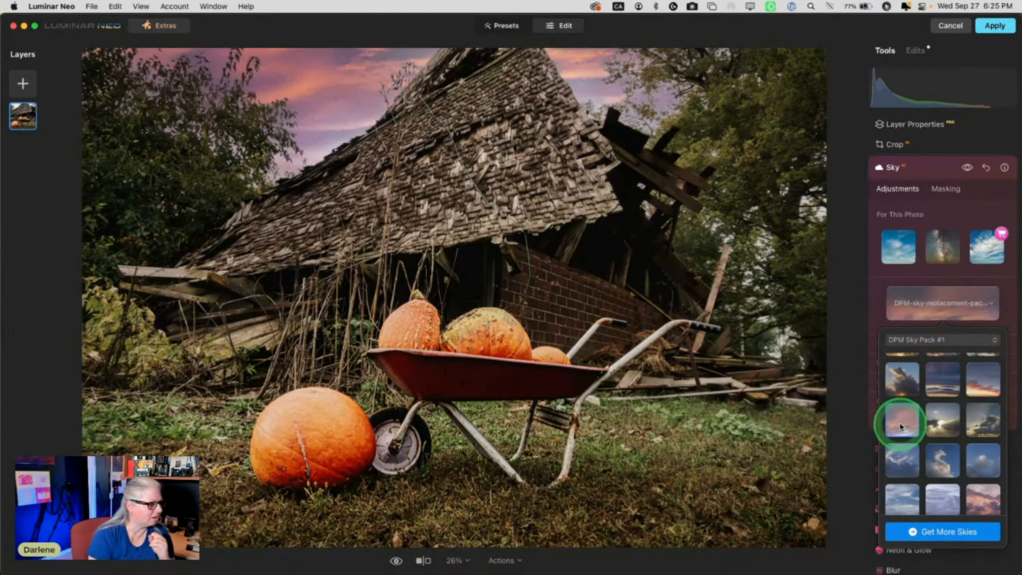
{"action": "left_click", "coordinate": [905, 341]}
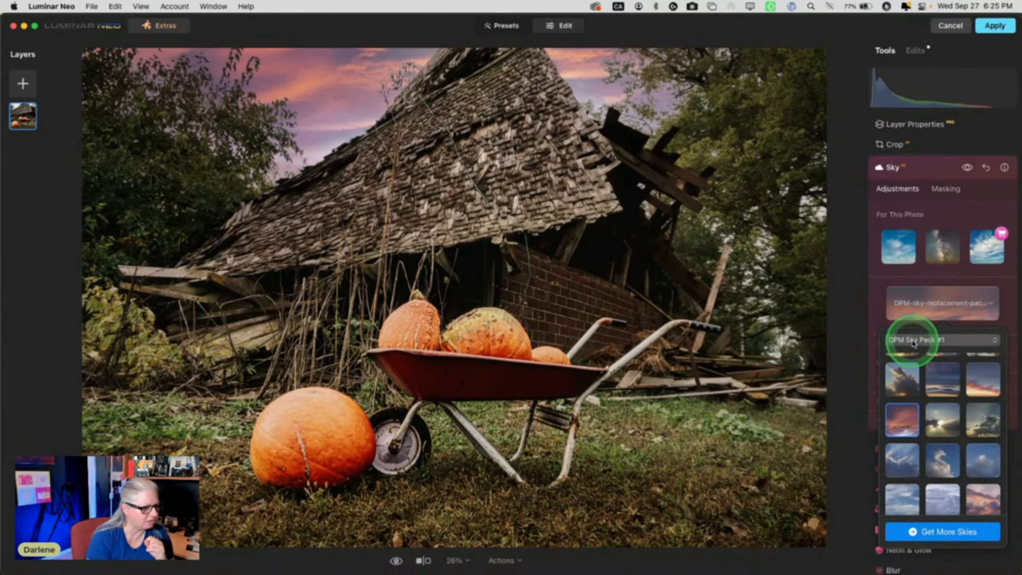
{"action": "left_click", "coordinate": [938, 421]}
{"action": "scroll", "coordinate": [938, 421], "scroll_direction": "down", "scroll_amount": 5}
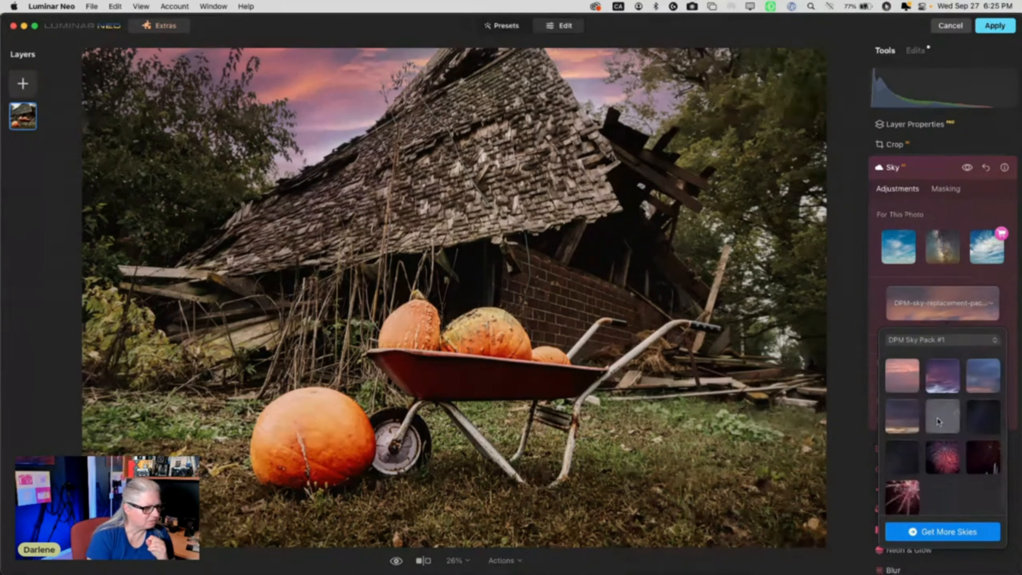
{"action": "scroll", "coordinate": [938, 421], "scroll_direction": "up", "scroll_amount": 5}
{"action": "left_click", "coordinate": [915, 409]}
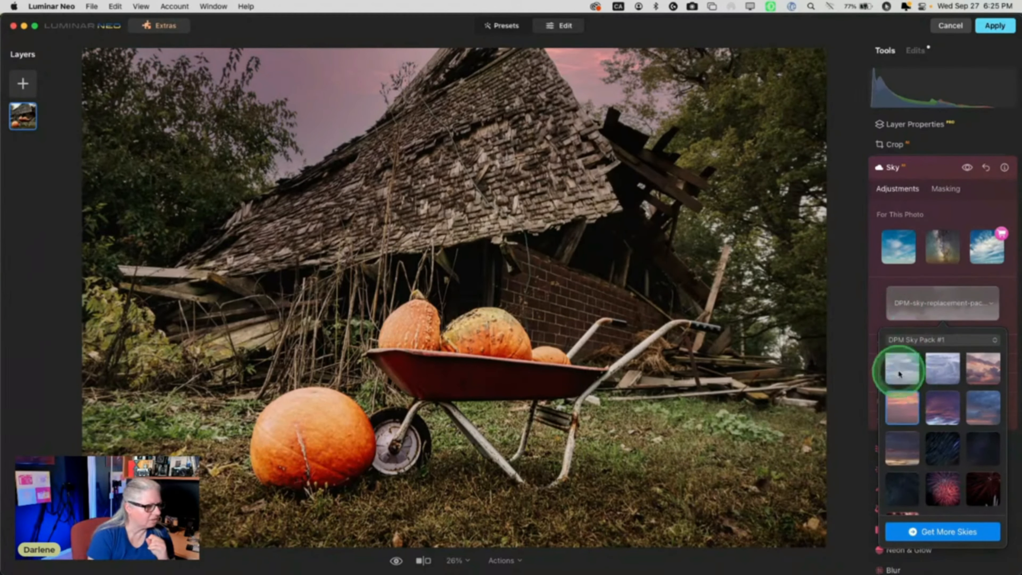
{"action": "left_click", "coordinate": [976, 364]}
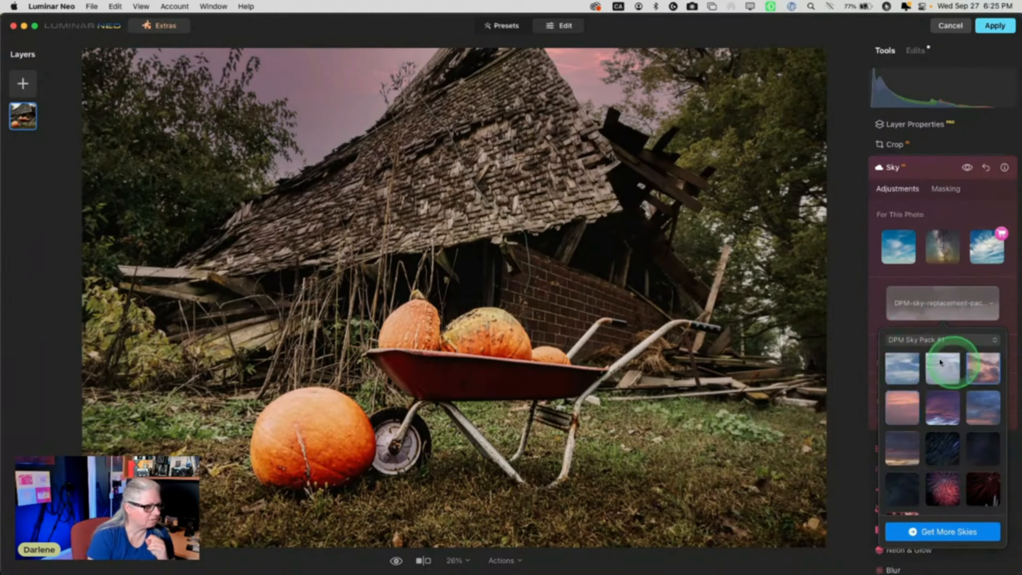
{"action": "left_click", "coordinate": [890, 309]}
In the Sky Adjustments, set Warmth to 71, Brightness to 26 and Atmospheric Haze to 61.
{"action": "left_click", "coordinate": [917, 419]}
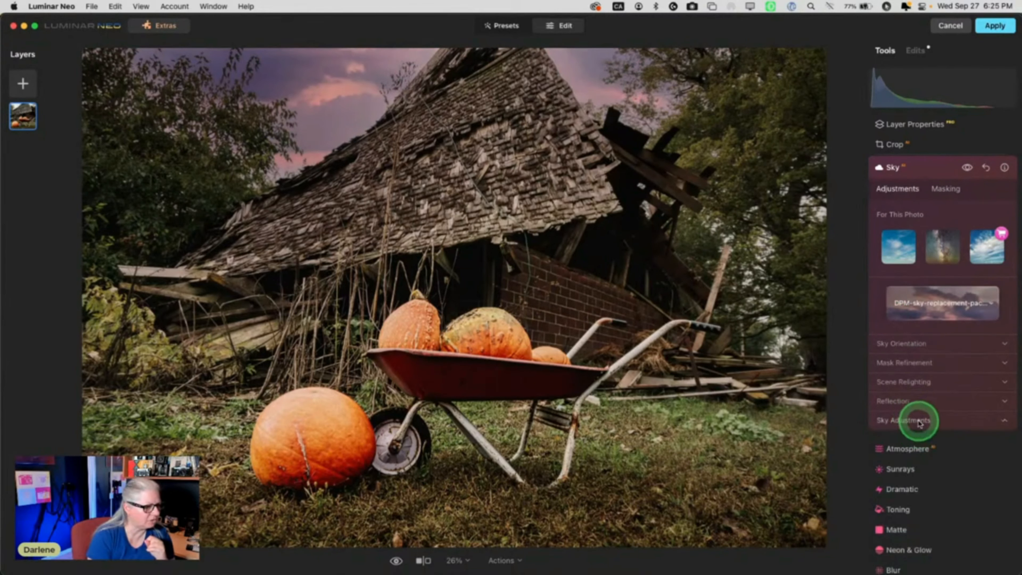
{"action": "scroll", "coordinate": [915, 419], "scroll_direction": "down", "scroll_amount": 3}
{"action": "left_click_drag", "start_coordinate": [943, 463], "coordinate": [987, 462]}
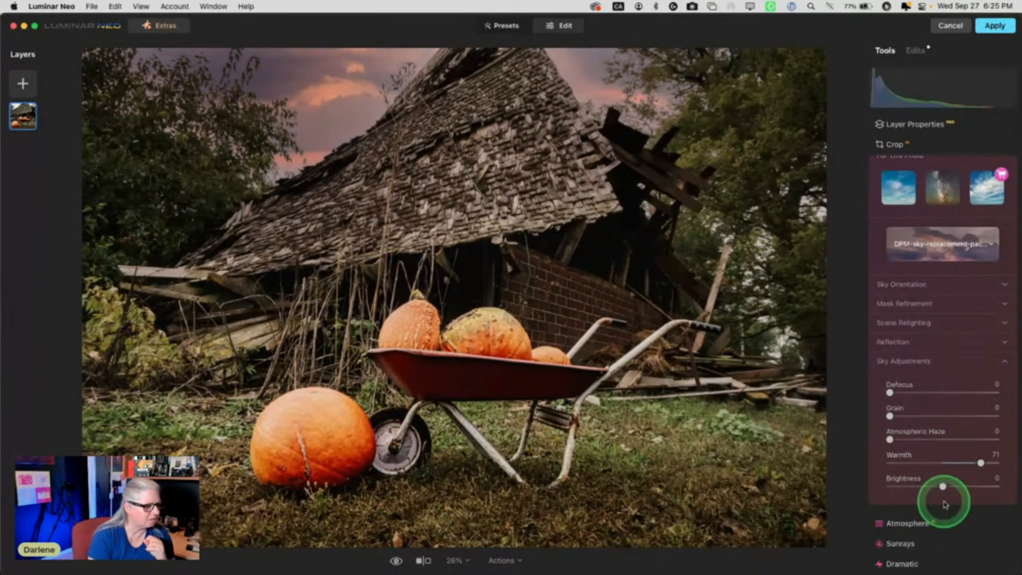
{"action": "left_click_drag", "start_coordinate": [941, 486], "coordinate": [958, 485]}
{"action": "left_click_drag", "start_coordinate": [927, 435], "coordinate": [955, 438]}
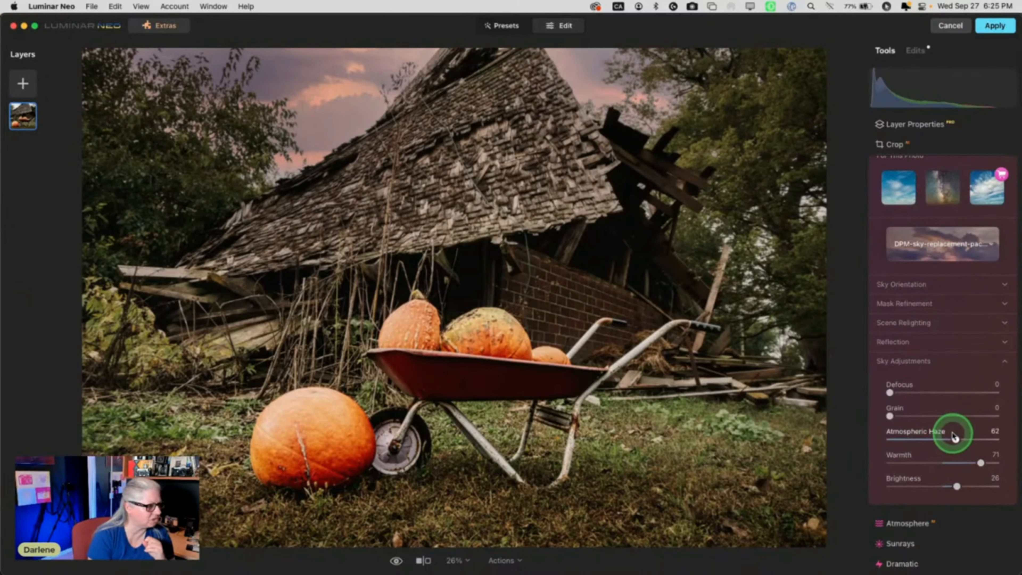
Set the sky's Horizon Position to -13, Vertical Position to -6, Horizontal Position to 23 and Defocus to 2, and expand the Scene Relighting settings.
{"action": "left_click", "coordinate": [921, 286]}
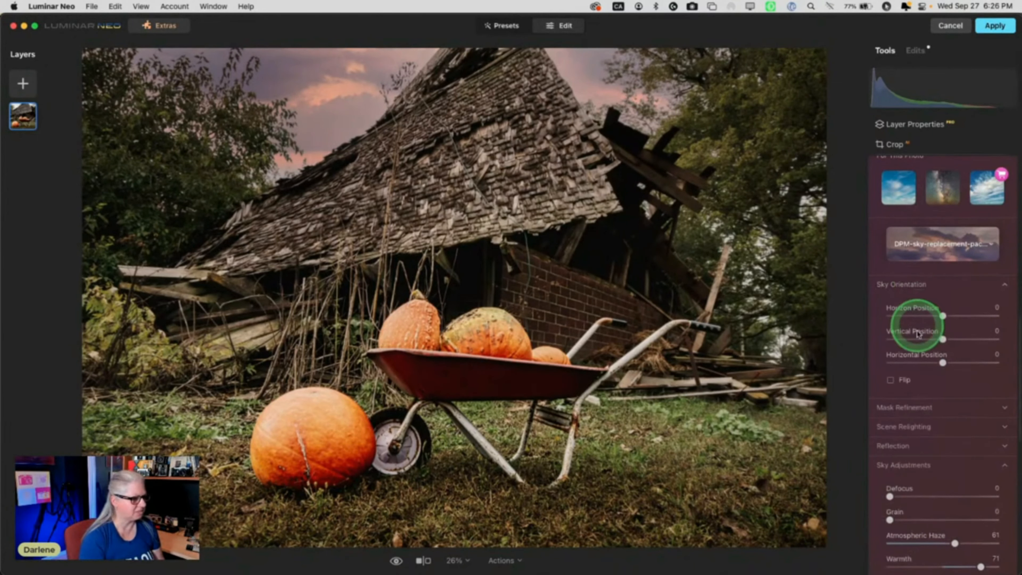
{"action": "left_click_drag", "start_coordinate": [943, 362], "coordinate": [935, 316]}
{"action": "left_click", "coordinate": [948, 363]}
{"action": "mouse_move", "coordinate": [950, 362]}
{"action": "left_mouse_down"}
{"action": "mouse_move", "coordinate": [933, 363]}
{"action": "mouse_move", "coordinate": [956, 360]}
{"action": "left_mouse_up"}
{"action": "left_click_drag", "start_coordinate": [890, 496], "coordinate": [892, 497]}
{"action": "left_click", "coordinate": [927, 397]}
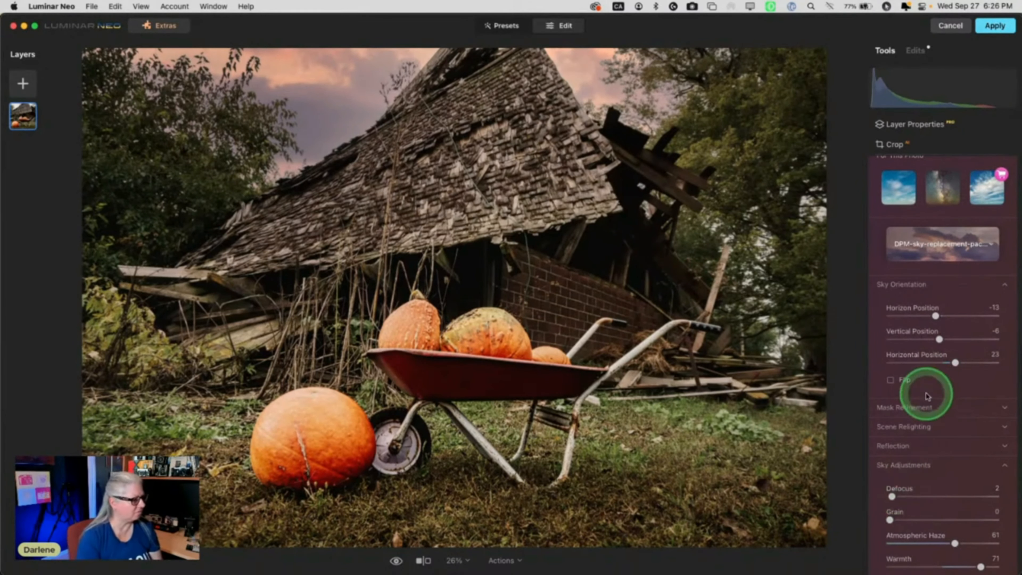
{"action": "scroll", "coordinate": [927, 397], "scroll_direction": "down", "scroll_amount": 1}
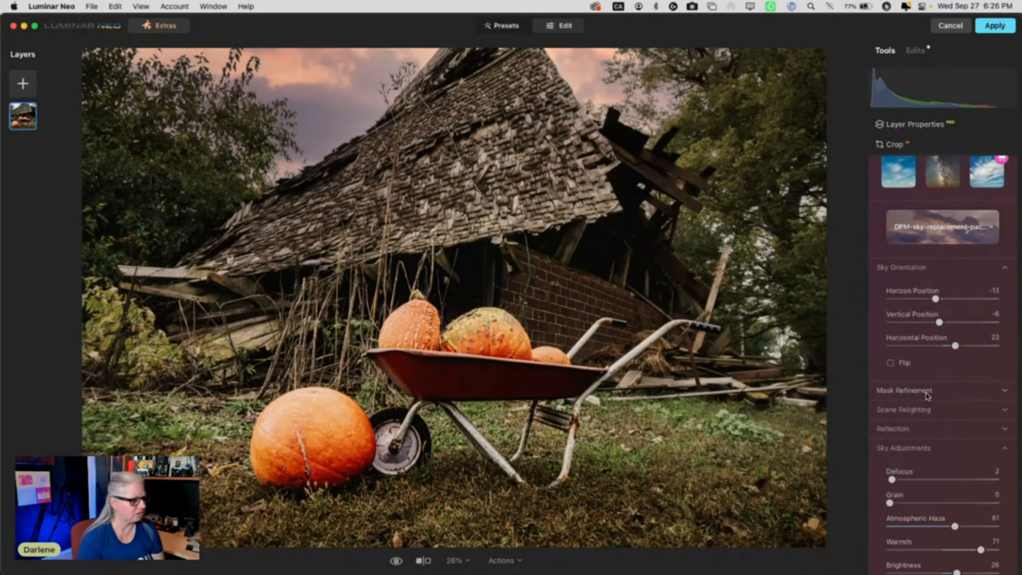
{"action": "left_click", "coordinate": [910, 412]}
Switch to the California Sunsets pack and try its Santa Monica Sunset and Santa Cruz Sunset skies.
{"action": "left_click", "coordinate": [934, 223]}
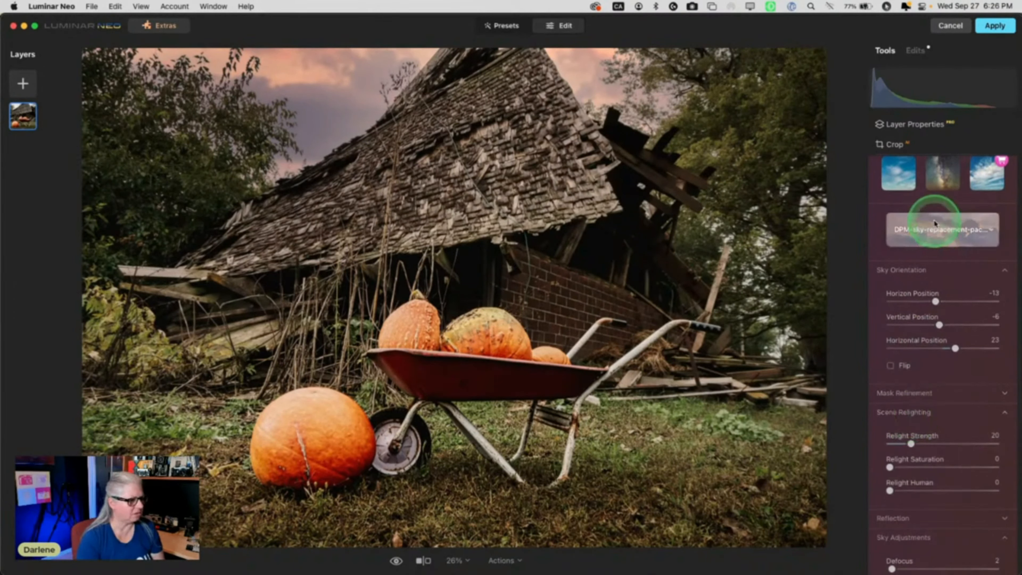
{"action": "left_click", "coordinate": [920, 267]}
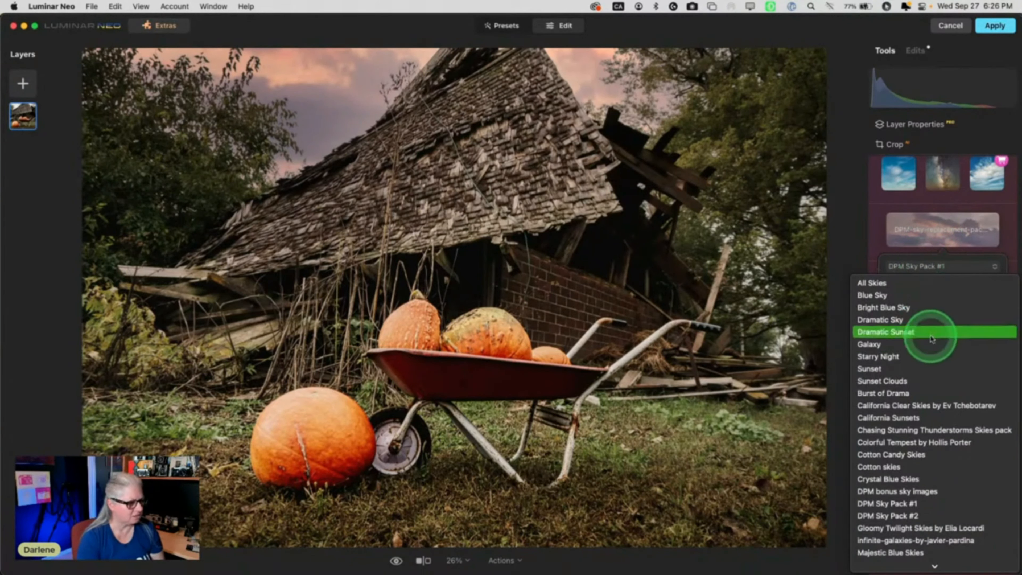
{"action": "left_click", "coordinate": [918, 418]}
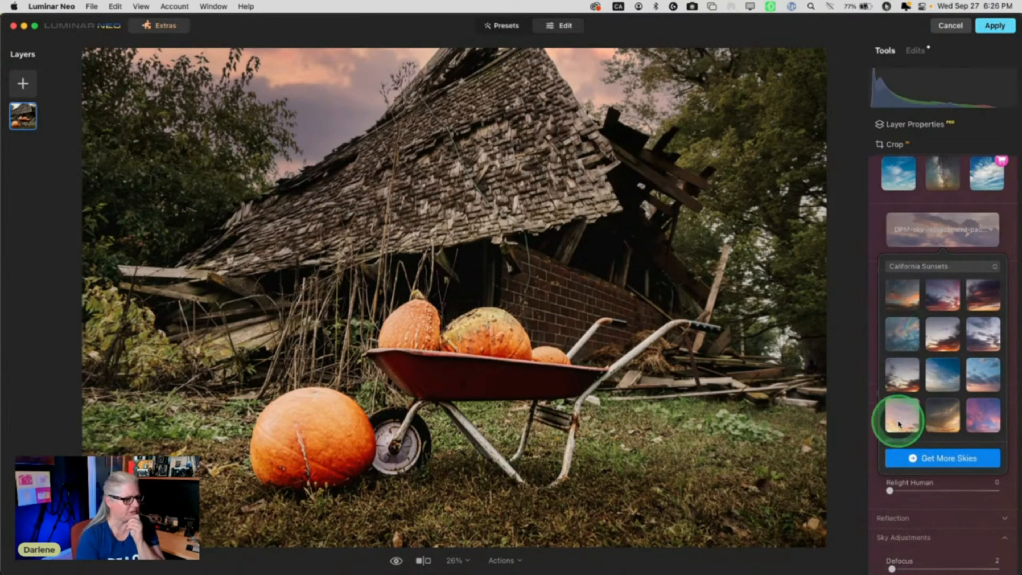
{"action": "left_click", "coordinate": [937, 415]}
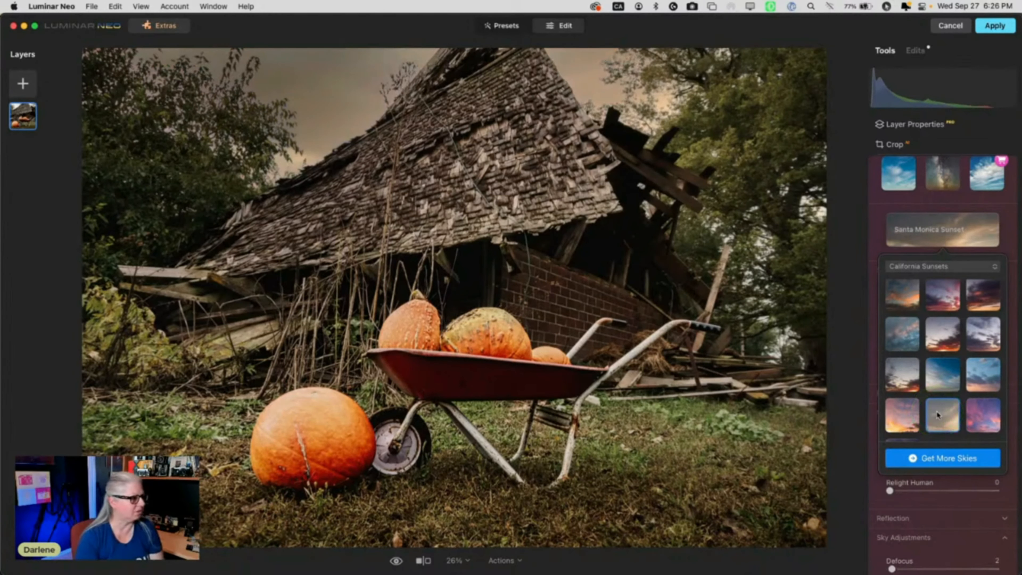
{"action": "left_click", "coordinate": [941, 337]}
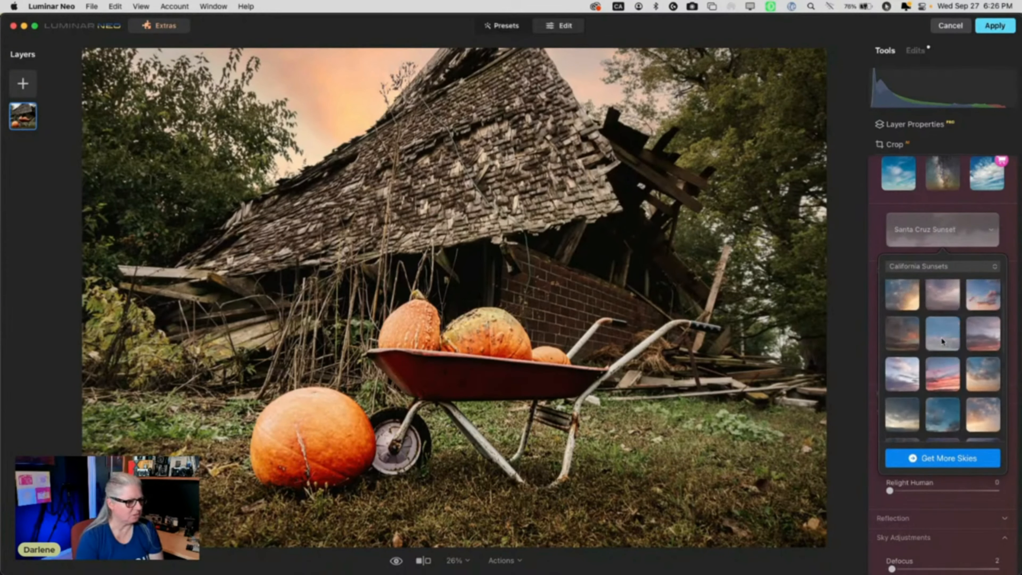
Try Sunset 4 from the Sunset skies and Dramatic Sunset 1 from the Dramatic Sunset skies.
{"action": "left_click", "coordinate": [932, 265]}
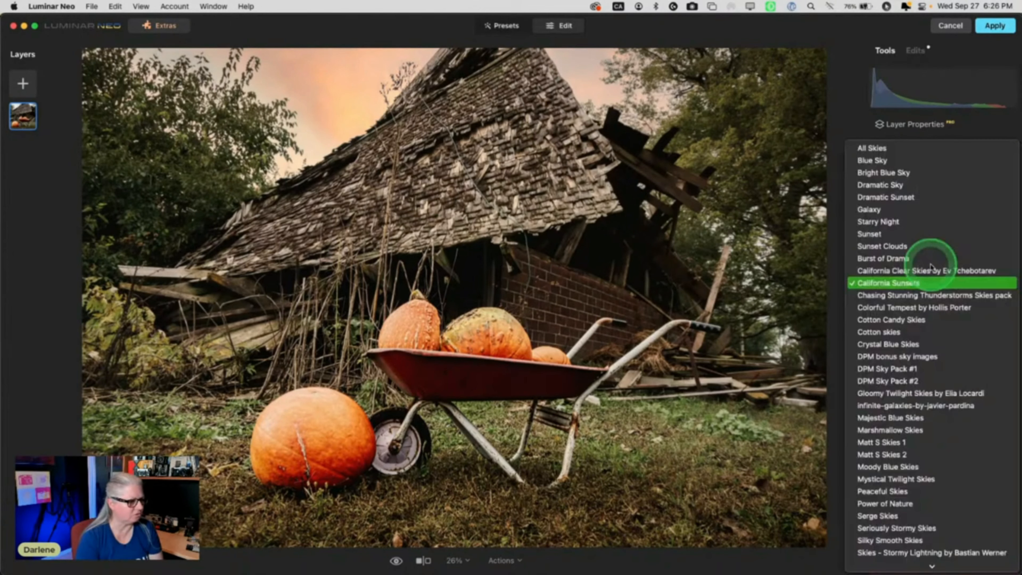
{"action": "left_click", "coordinate": [877, 234]}
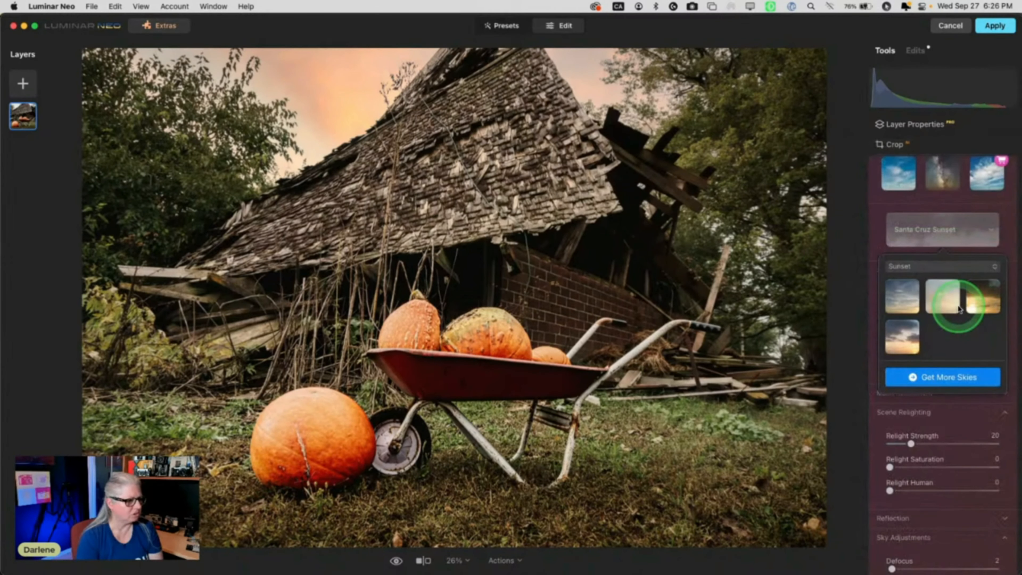
{"action": "left_click", "coordinate": [902, 337]}
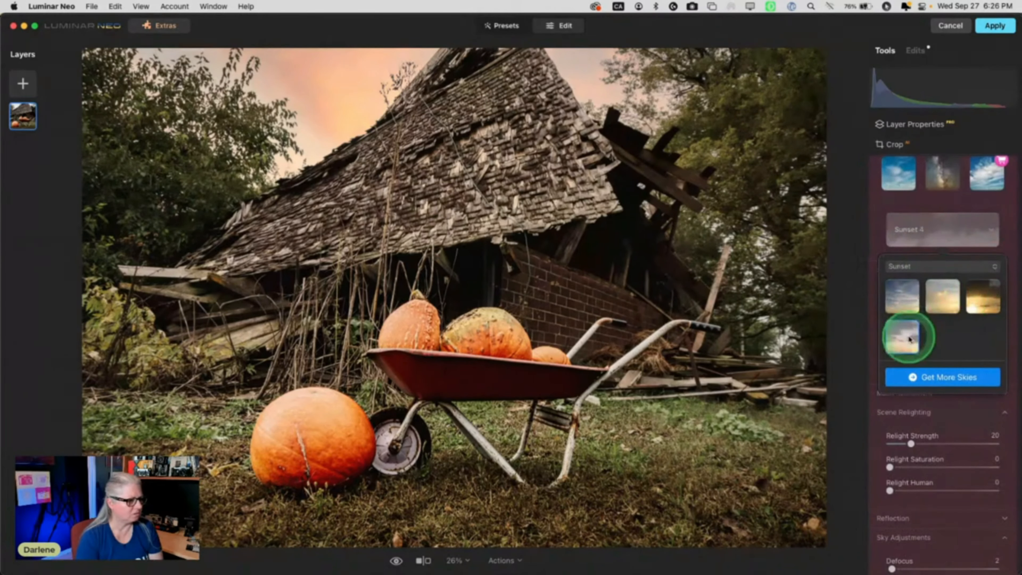
{"action": "left_click", "coordinate": [931, 267]}
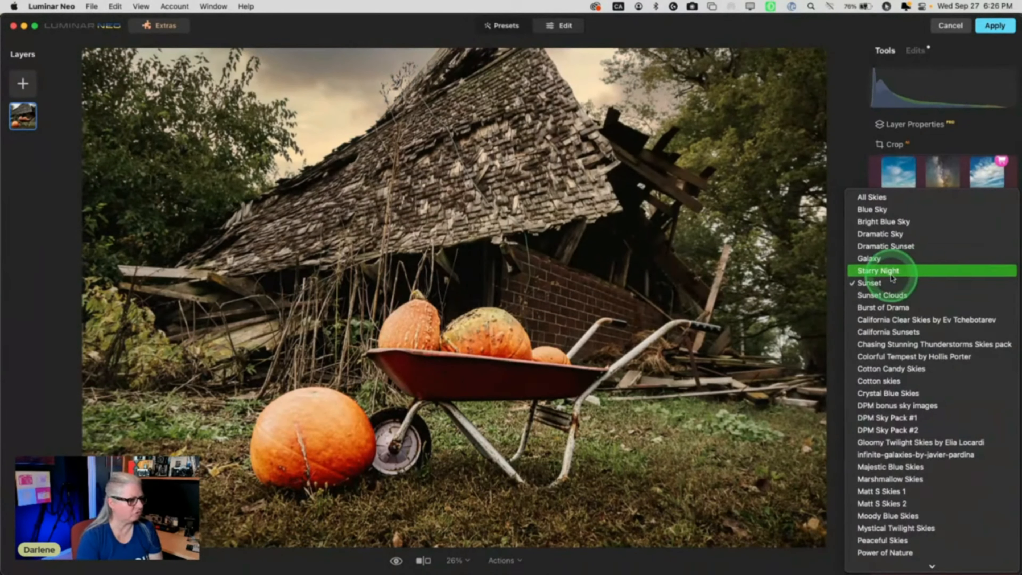
{"action": "left_click", "coordinate": [922, 246]}
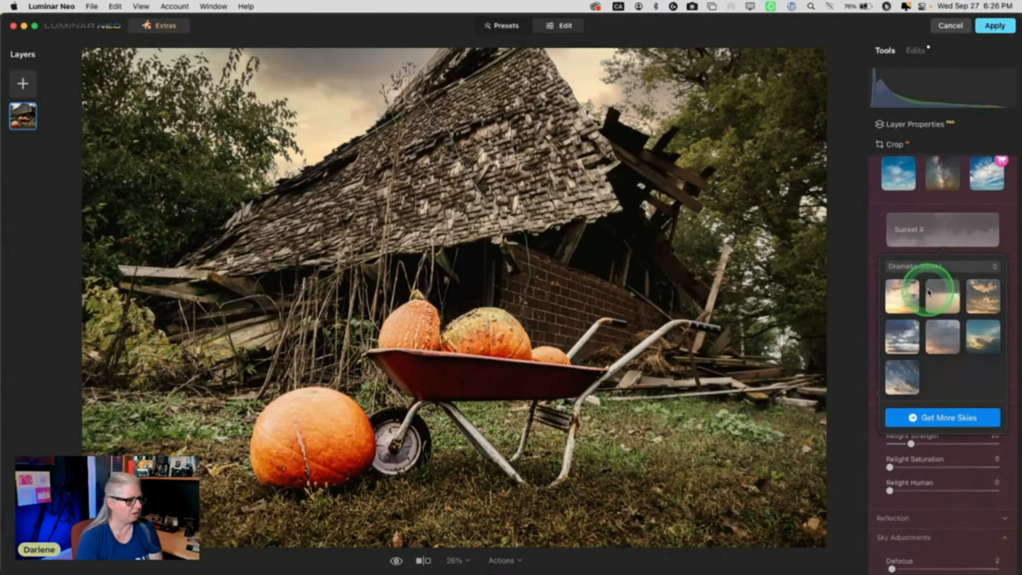
{"action": "left_click", "coordinate": [894, 300]}
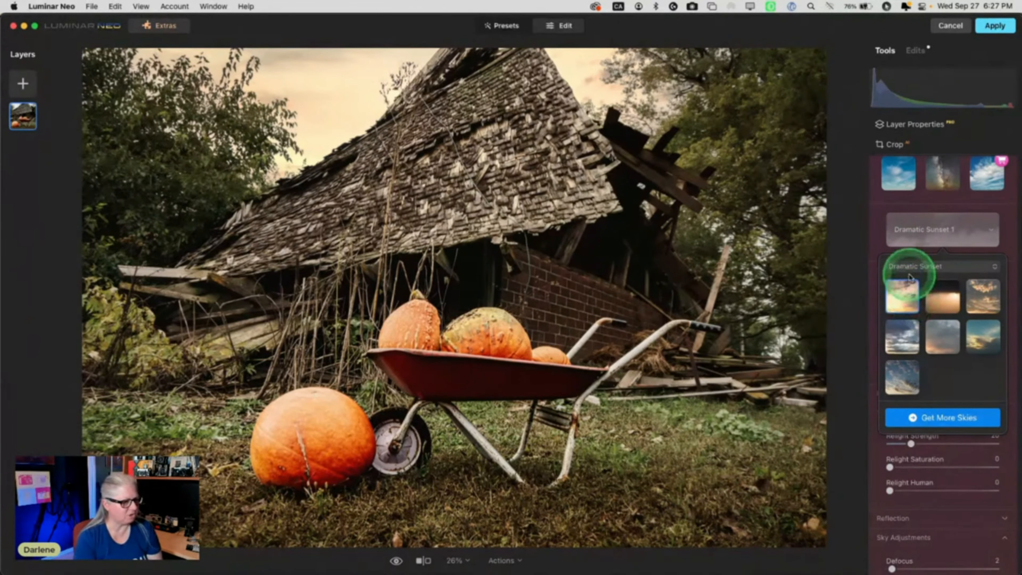
Look through the available sky packs and replace the sky with Stunning Skies 5 from the Stunning skies pack.
{"action": "left_click", "coordinate": [921, 266]}
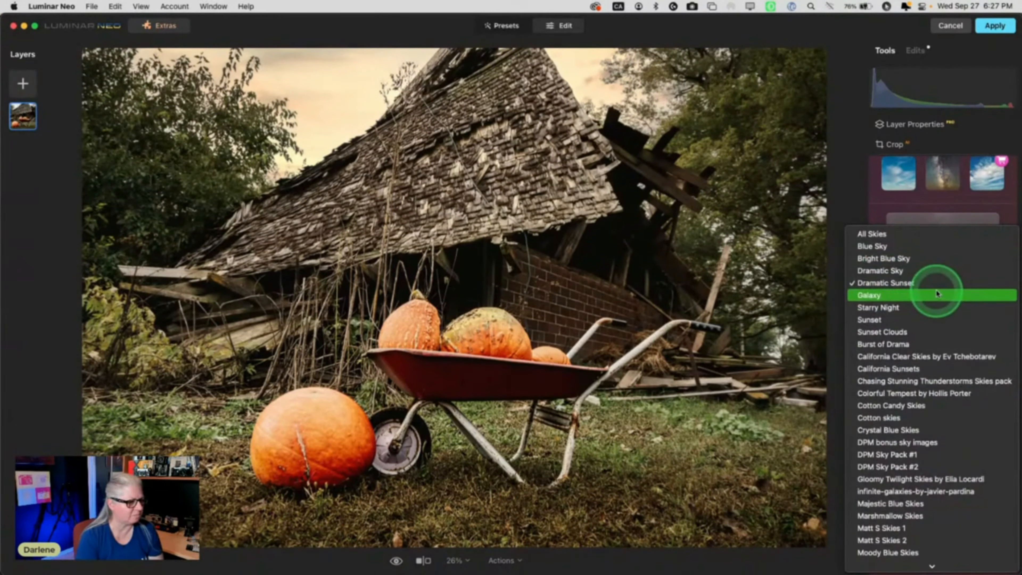
{"action": "scroll", "coordinate": [911, 334], "scroll_direction": "down", "scroll_amount": 2}
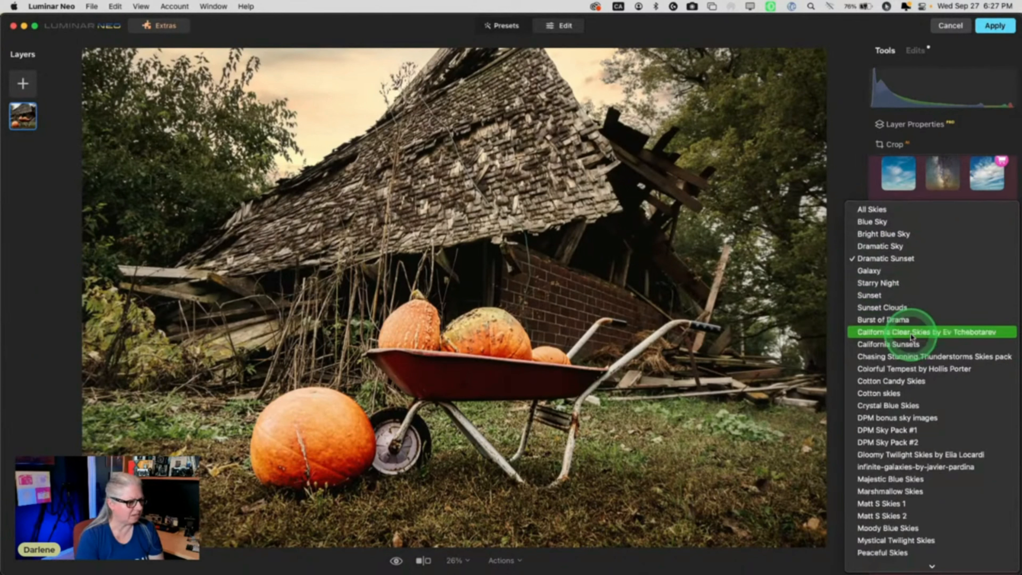
{"action": "scroll", "coordinate": [911, 336], "scroll_direction": "down", "scroll_amount": 5}
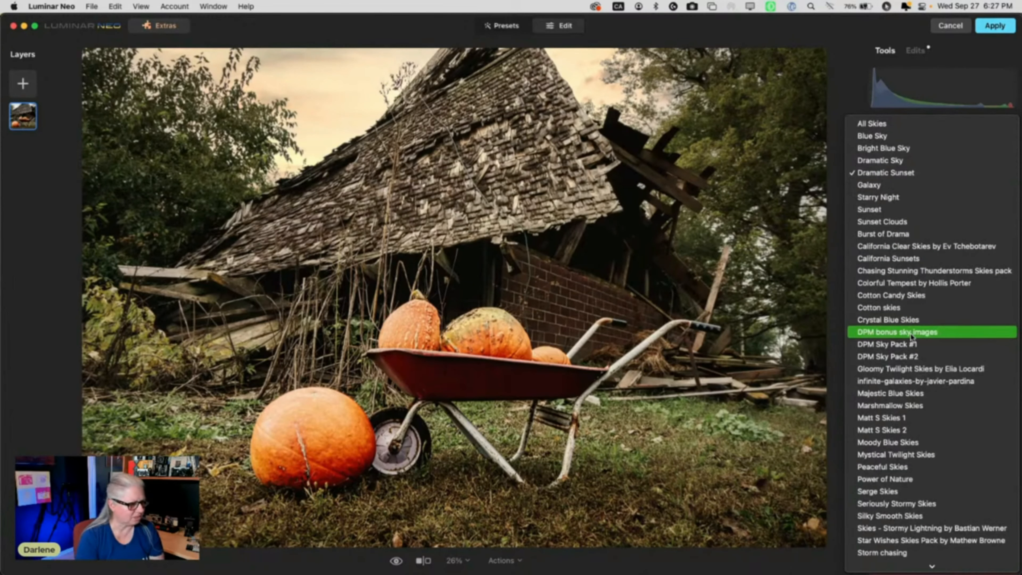
{"action": "scroll", "coordinate": [912, 336], "scroll_direction": "down", "scroll_amount": 3}
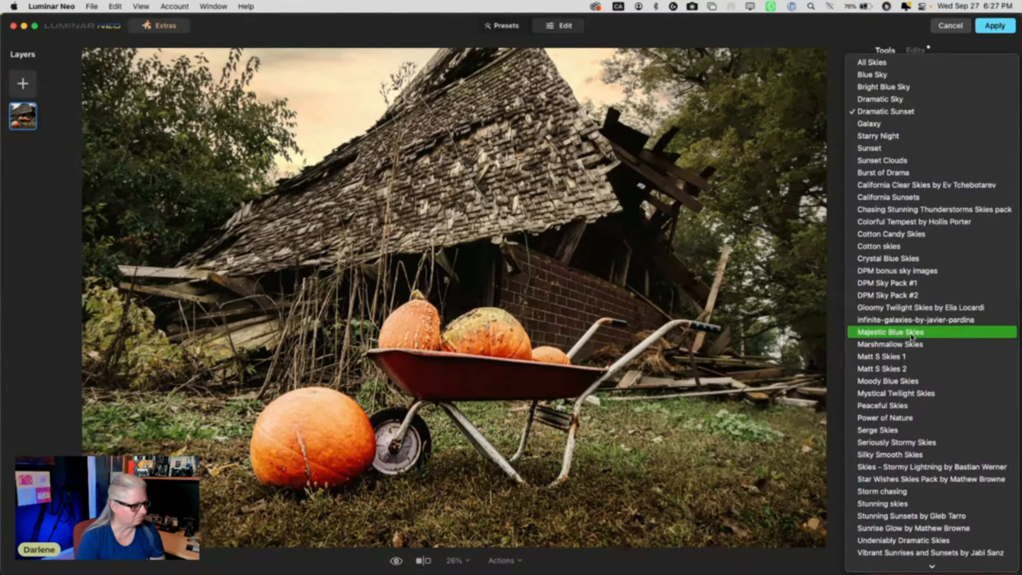
{"action": "scroll", "coordinate": [911, 336], "scroll_direction": "down", "scroll_amount": 2}
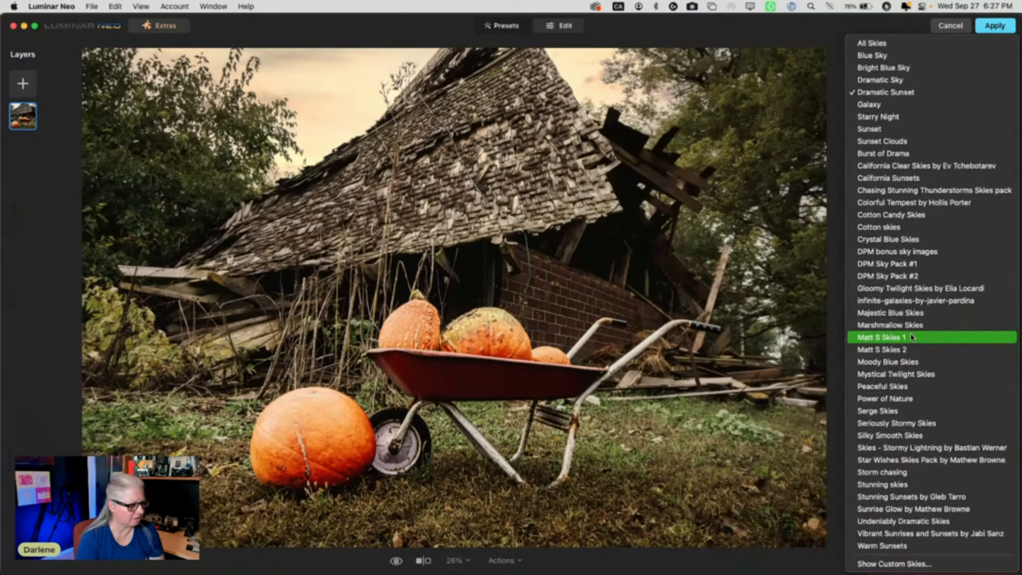
{"action": "left_click", "coordinate": [890, 486]}
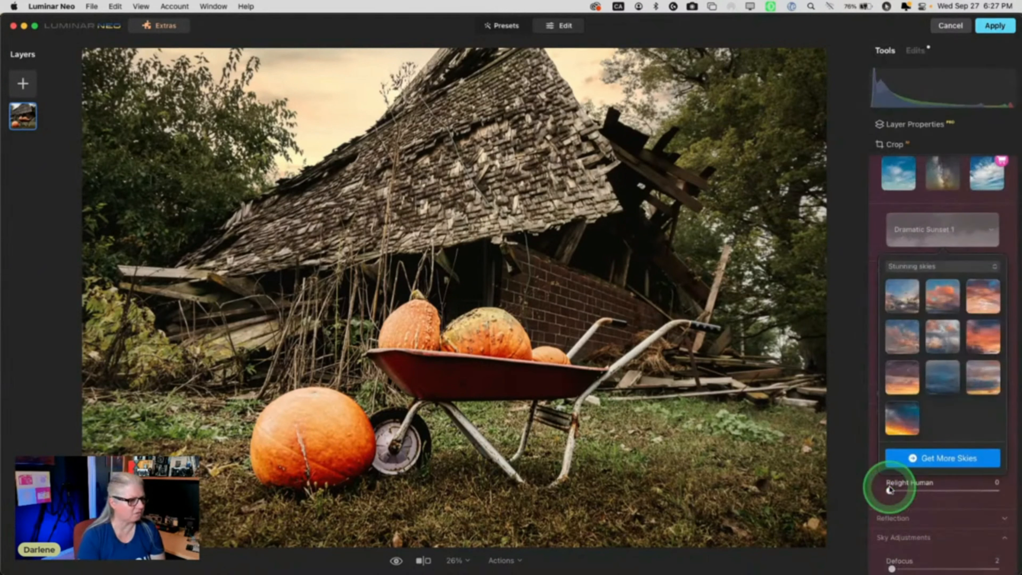
{"action": "left_click", "coordinate": [980, 343]}
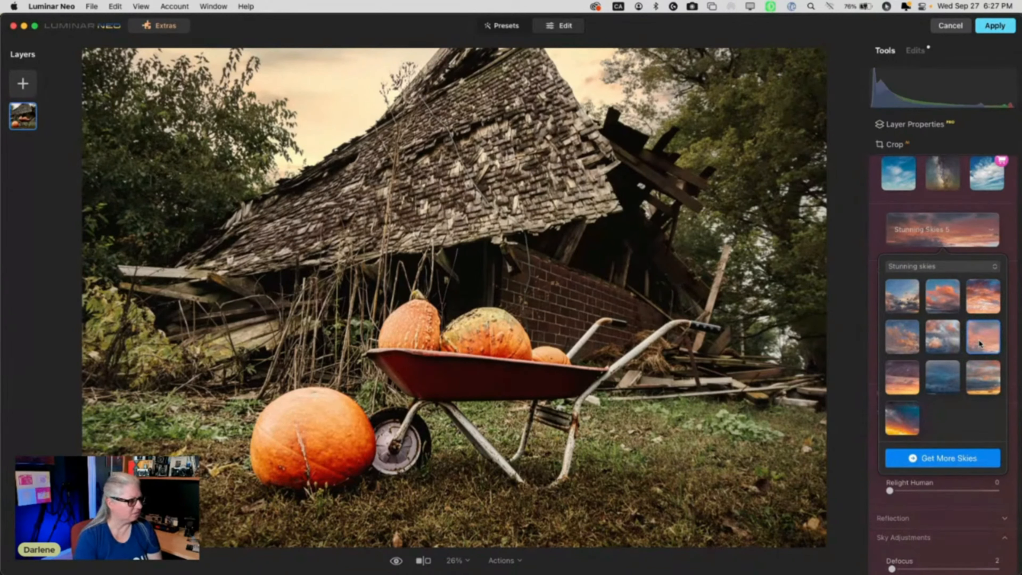
{"action": "left_click", "coordinate": [876, 241]}
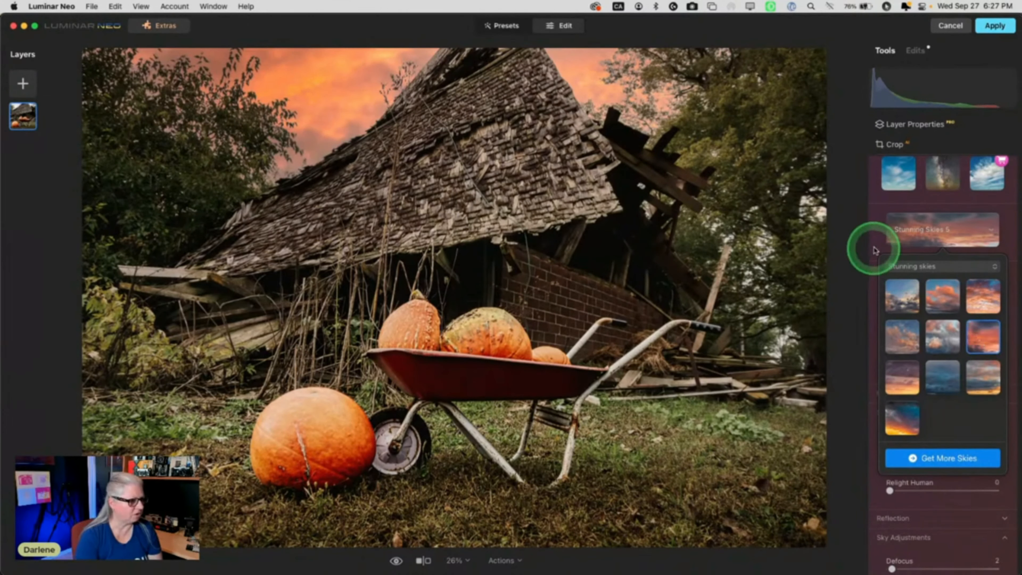
{"action": "left_click", "coordinate": [894, 276]}
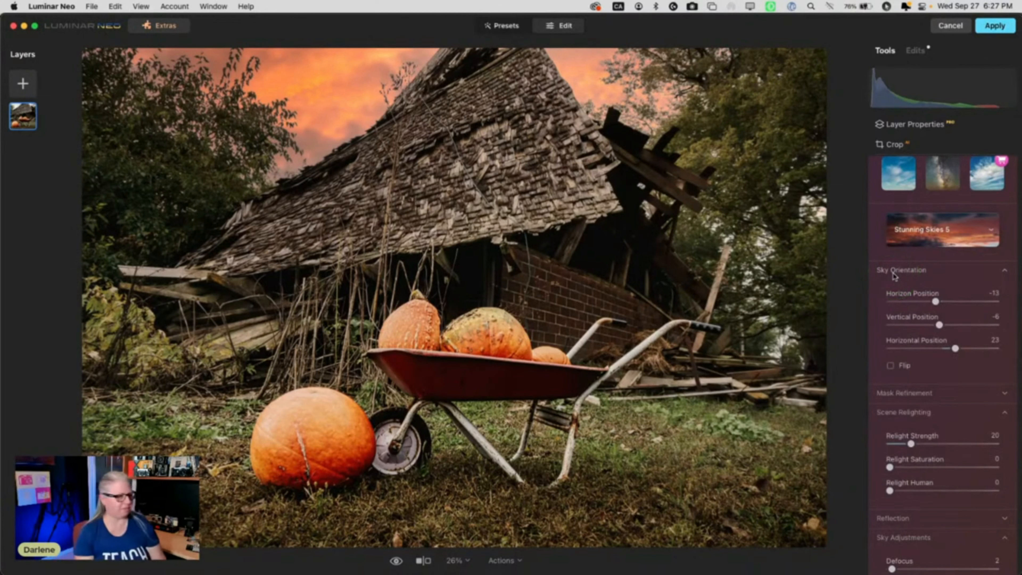
Raise the Brightness of the replaced sky to 78.
{"action": "scroll", "coordinate": [937, 293], "scroll_direction": "down", "scroll_amount": 8}
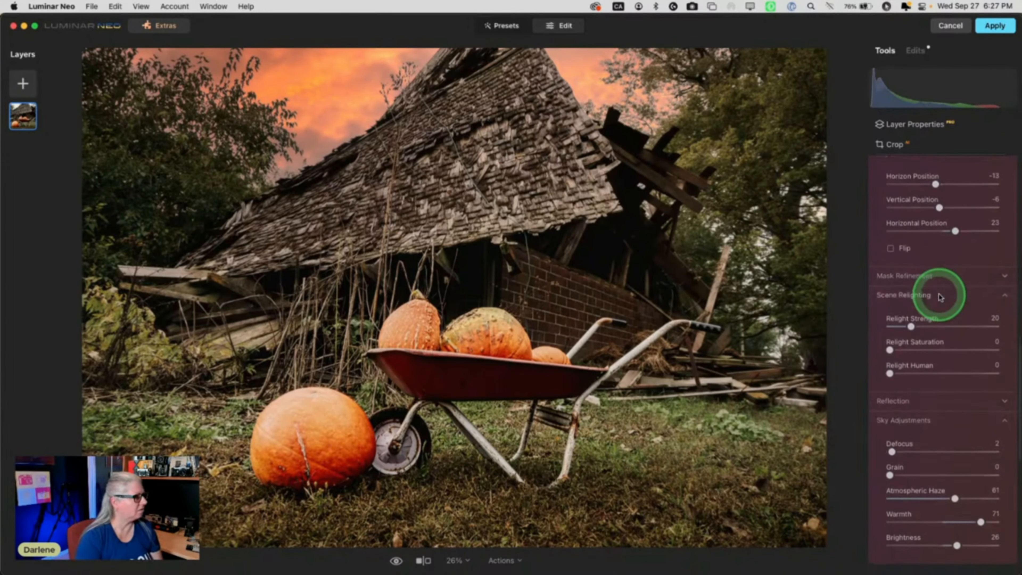
{"action": "scroll", "coordinate": [939, 297], "scroll_direction": "down", "scroll_amount": 2}
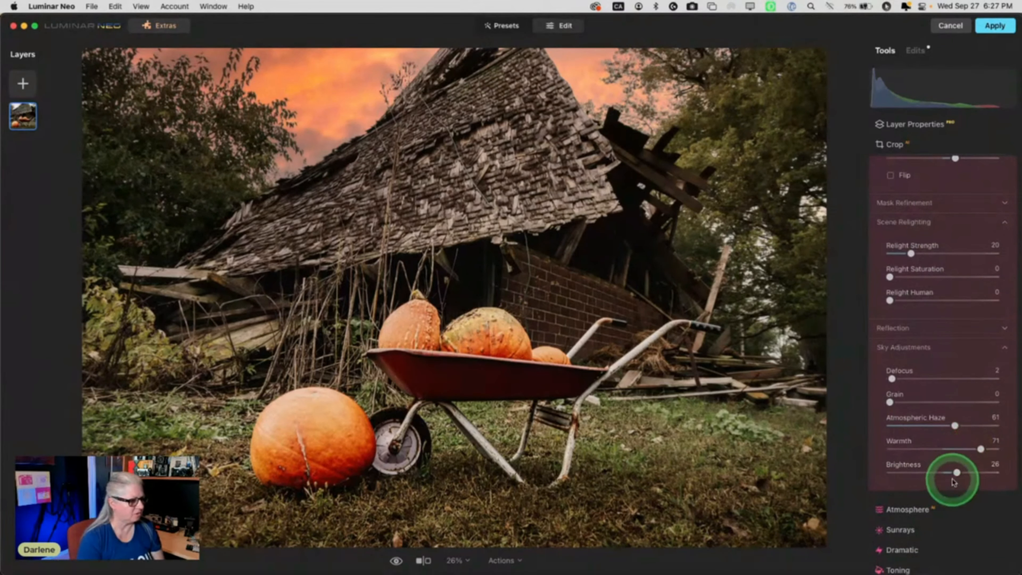
{"action": "left_click_drag", "start_coordinate": [957, 472], "coordinate": [988, 472]}
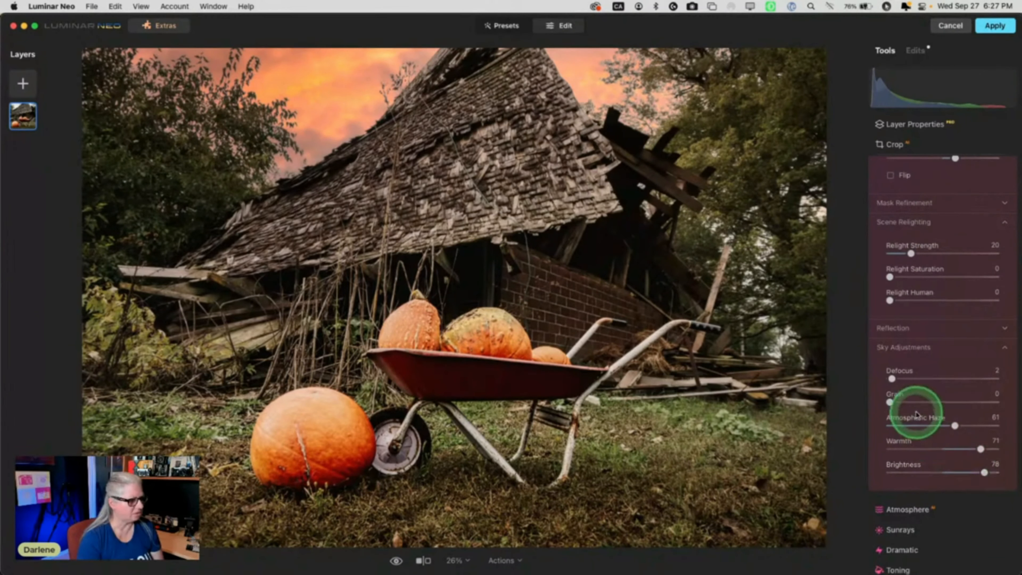
{"action": "scroll", "coordinate": [915, 342], "scroll_direction": "up", "scroll_amount": 5}
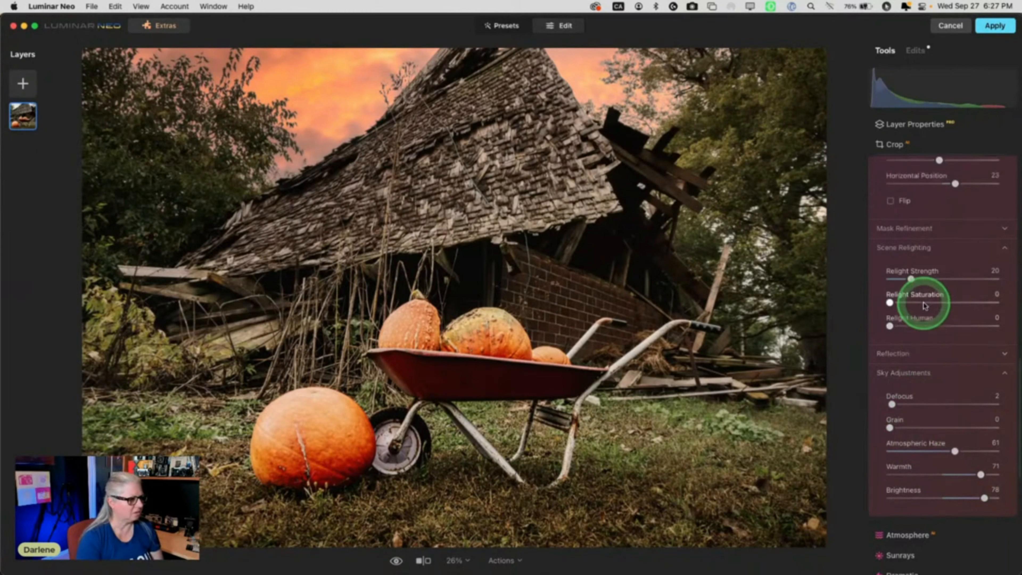
Flip the replaced sky and set its Horizontal Position to -17, Vertical Position to -7 and Horizon Position to -8.
{"action": "mouse_move", "coordinate": [950, 311]}
{"action": "left_mouse_down"}
{"action": "mouse_move", "coordinate": [937, 311]}
{"action": "mouse_move", "coordinate": [969, 309]}
{"action": "left_mouse_up"}
{"action": "left_click", "coordinate": [890, 327]}
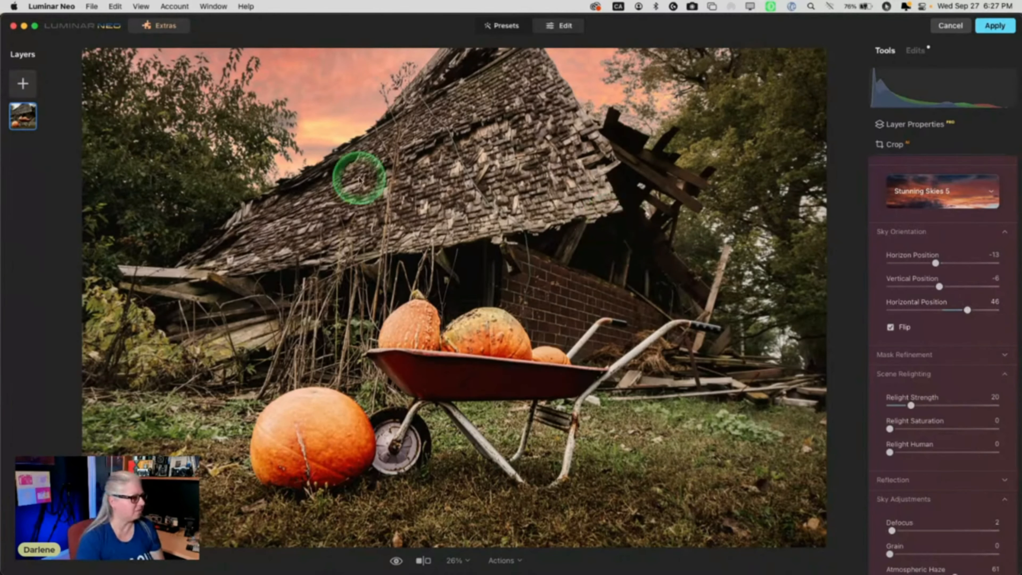
{"action": "left_click_drag", "start_coordinate": [939, 288], "coordinate": [934, 309]}
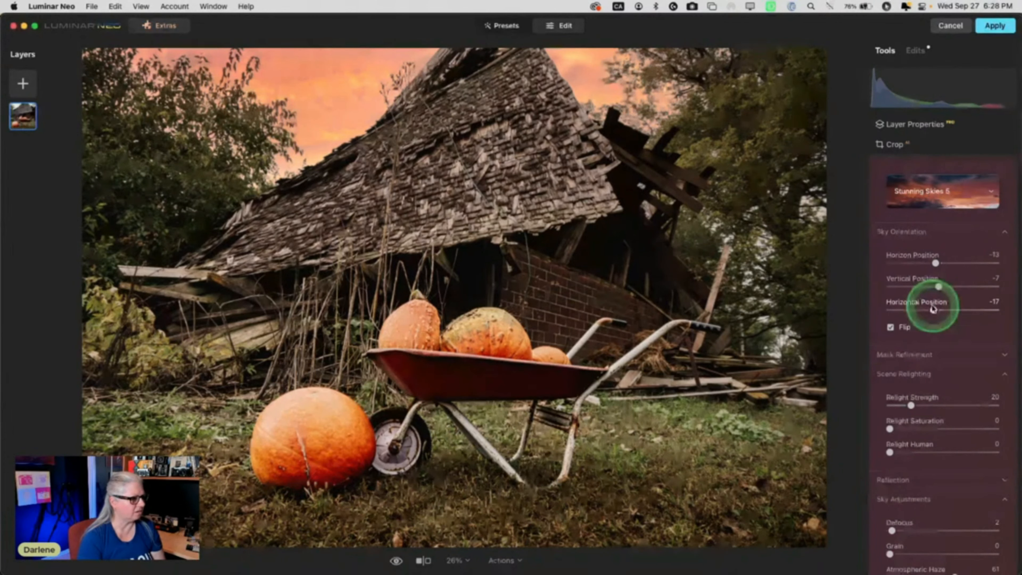
{"action": "left_click_drag", "start_coordinate": [939, 262], "coordinate": [939, 263]}
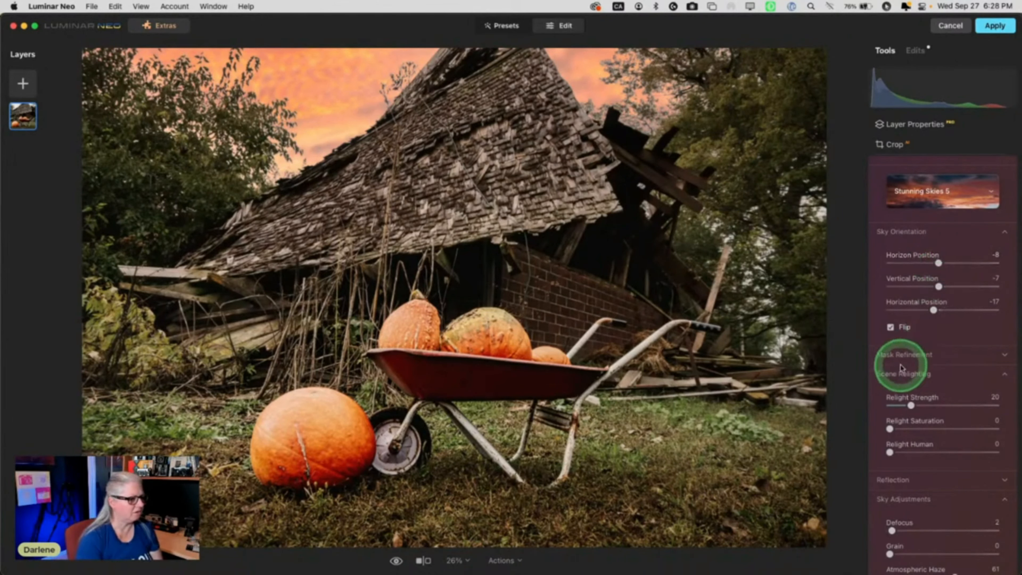
Set the scene's Relight Saturation to 21 and Relight Strength to 23.
{"action": "left_click", "coordinate": [912, 429]}
{"action": "left_click_drag", "start_coordinate": [950, 408], "coordinate": [918, 397]}
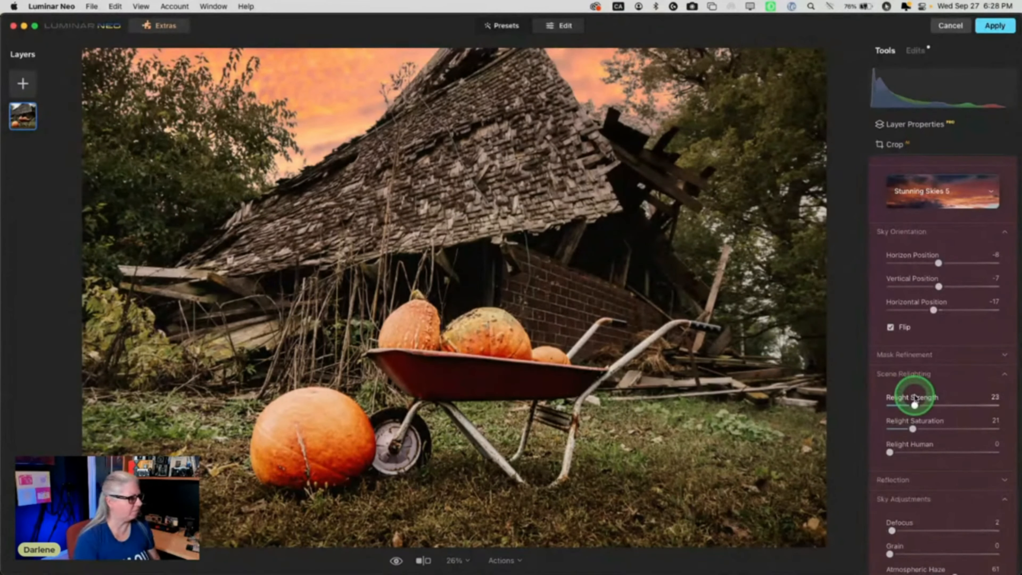
{"action": "scroll", "coordinate": [914, 398], "scroll_direction": "up", "scroll_amount": 2}
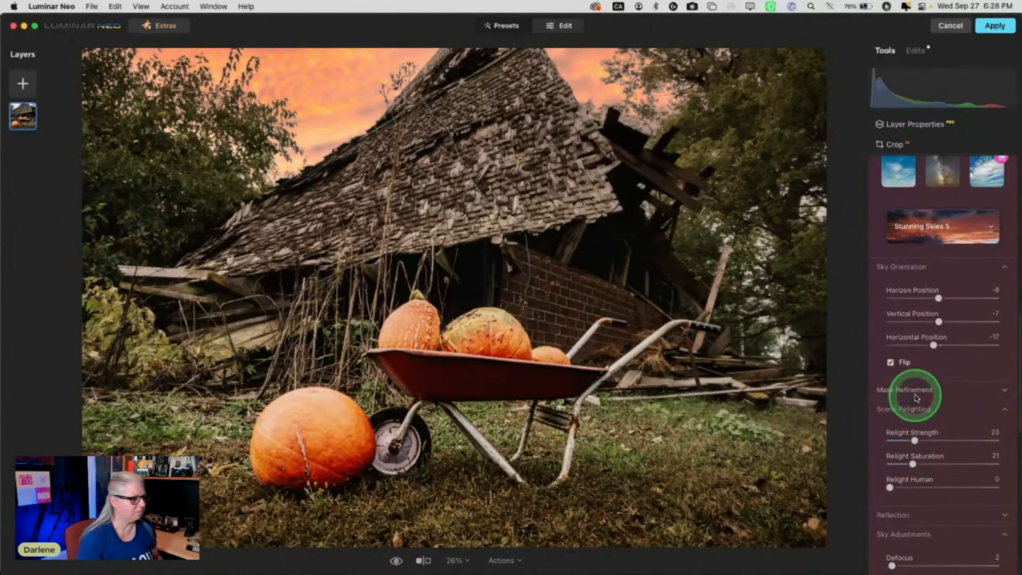
View the tree edge beside the barn roof at 100% and set the sky mask's Fix Details to 100.
{"action": "double_click", "coordinate": [615, 98]}
{"action": "scroll", "coordinate": [621, 201], "scroll_direction": "right", "scroll_amount": 2}
{"action": "scroll", "coordinate": [621, 201], "scroll_direction": "up", "scroll_amount": 3}
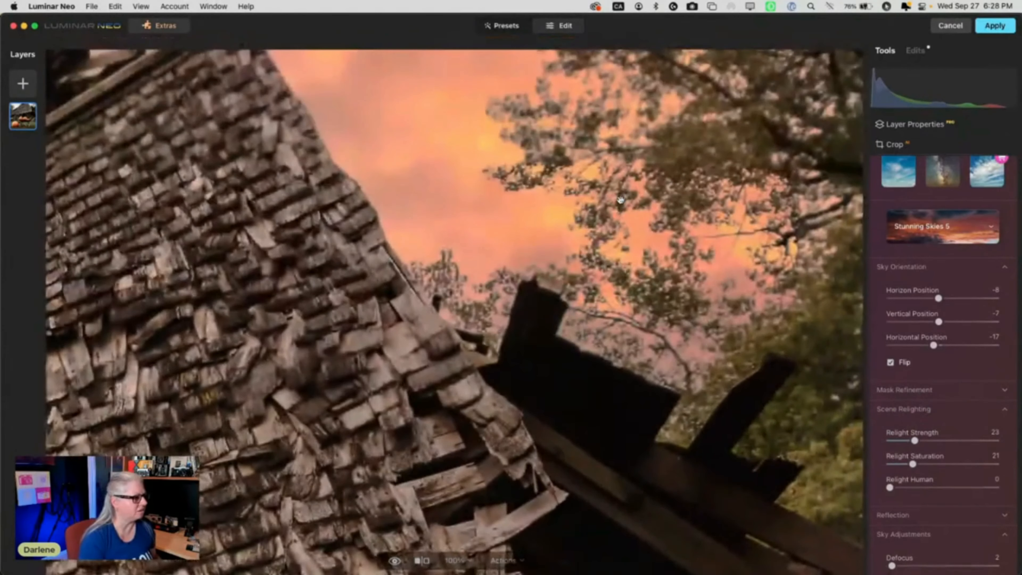
{"action": "scroll", "coordinate": [621, 201], "scroll_direction": "right", "scroll_amount": 2}
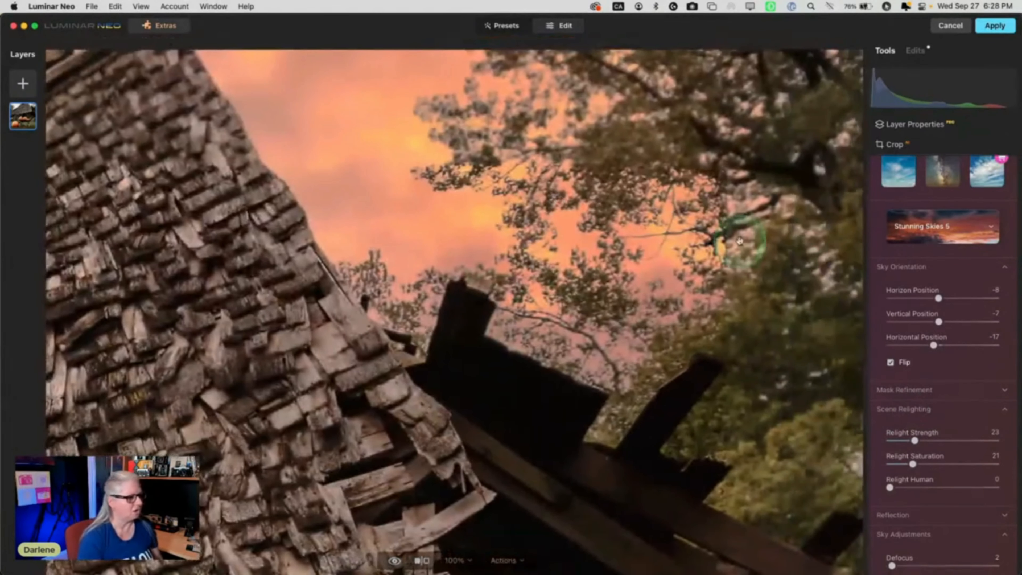
{"action": "left_click", "coordinate": [909, 411]}
{"action": "left_click", "coordinate": [914, 390]}
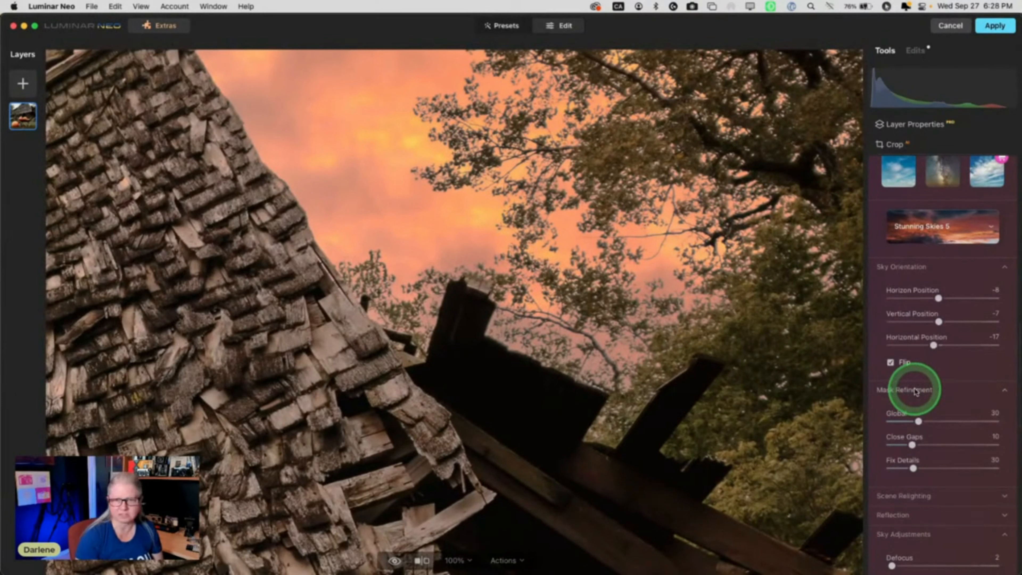
{"action": "left_click_drag", "start_coordinate": [933, 443], "coordinate": [995, 468]}
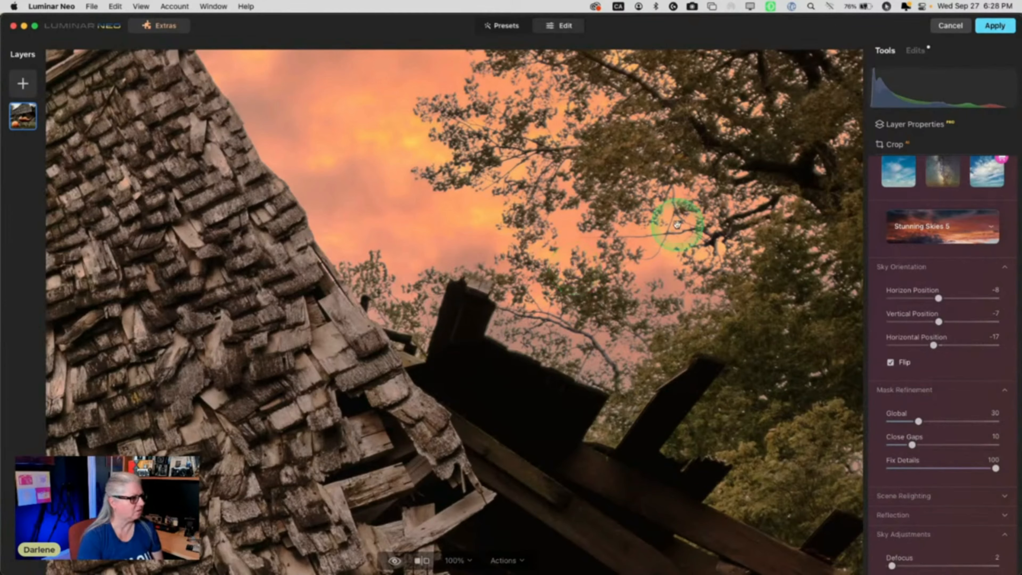
Examine the sky mask edges around the tree branches, the barn roof and the foliage on both sides at 100%.
{"action": "scroll", "coordinate": [660, 206], "scroll_direction": "right", "scroll_amount": 3}
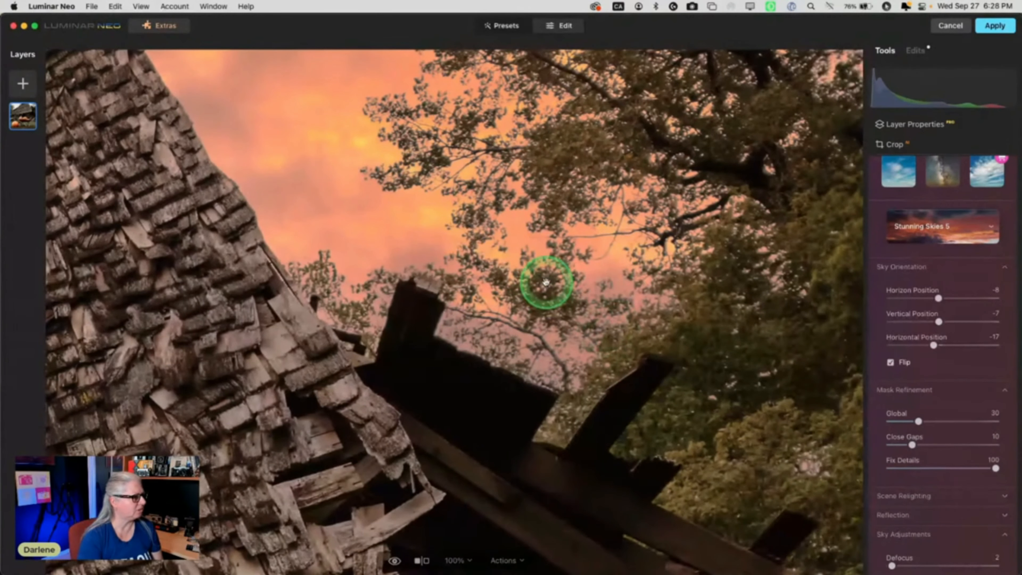
{"action": "scroll", "coordinate": [675, 260], "scroll_direction": "left", "scroll_amount": 10}
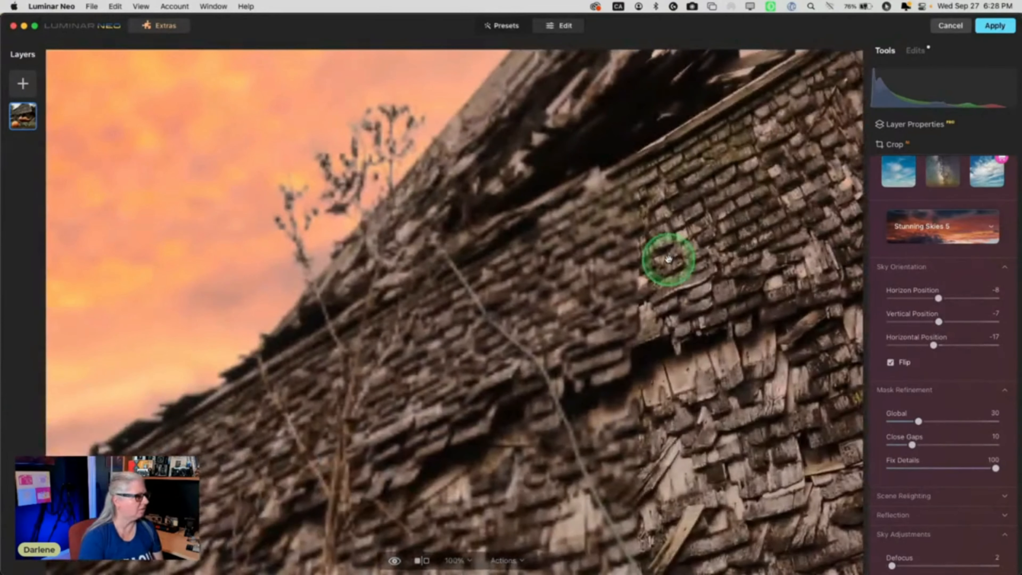
{"action": "scroll", "coordinate": [668, 259], "scroll_direction": "left", "scroll_amount": 10}
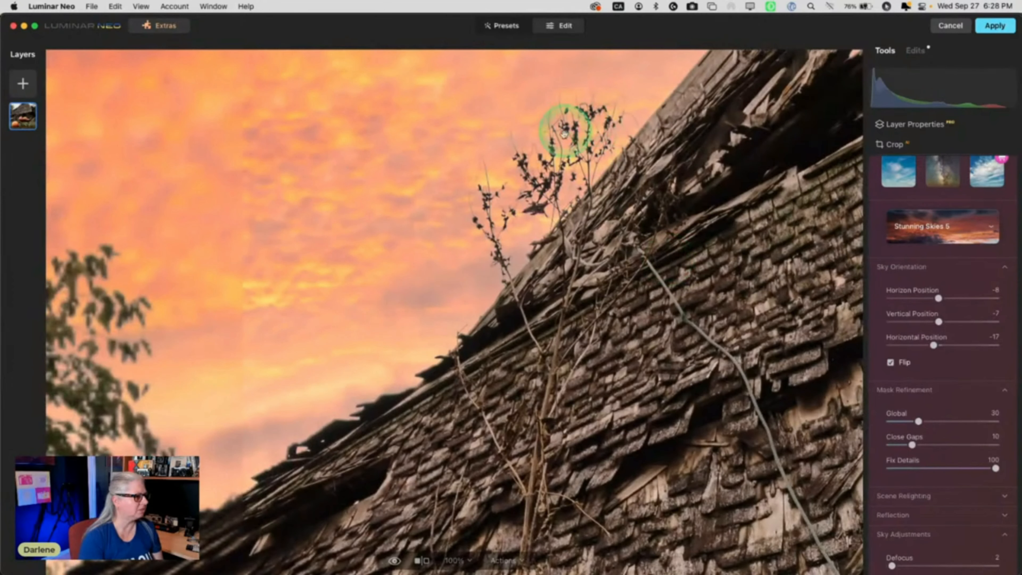
{"action": "scroll", "coordinate": [499, 286], "scroll_direction": "left", "scroll_amount": 10}
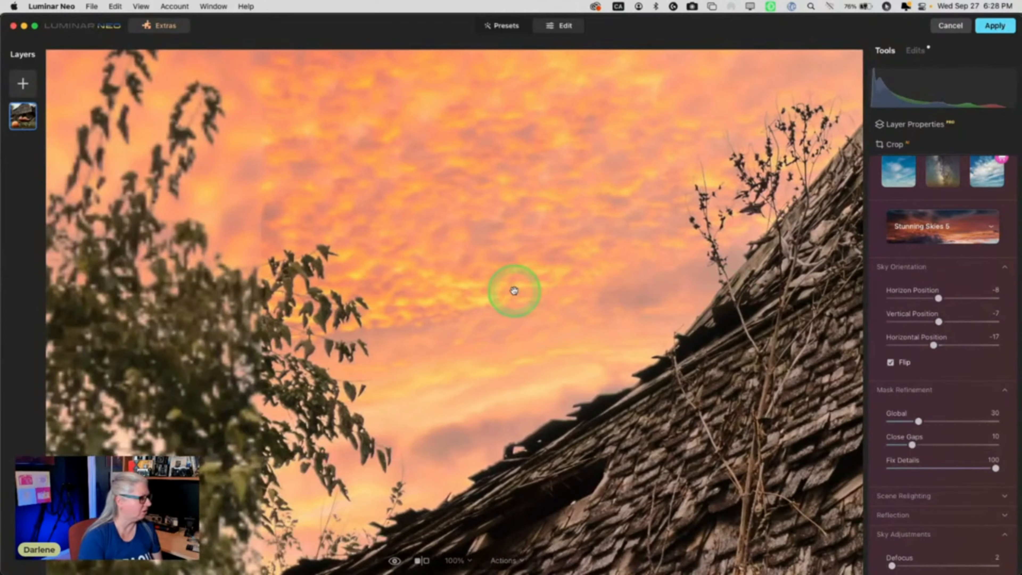
{"action": "scroll", "coordinate": [514, 291], "scroll_direction": "left", "scroll_amount": 6}
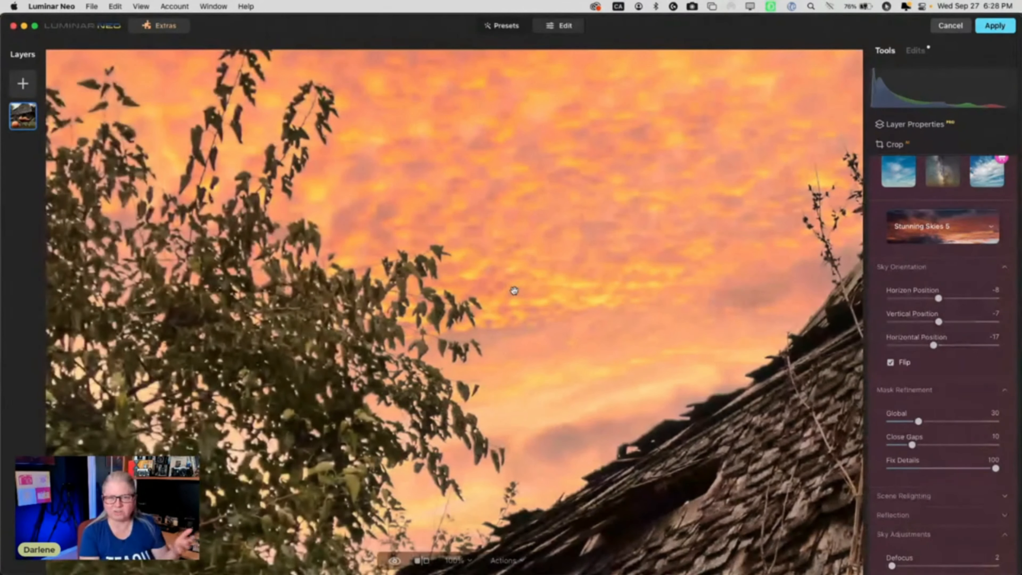
{"action": "scroll", "coordinate": [514, 291], "scroll_direction": "left", "scroll_amount": 9}
{"action": "scroll", "coordinate": [514, 290], "scroll_direction": "left", "scroll_amount": 6}
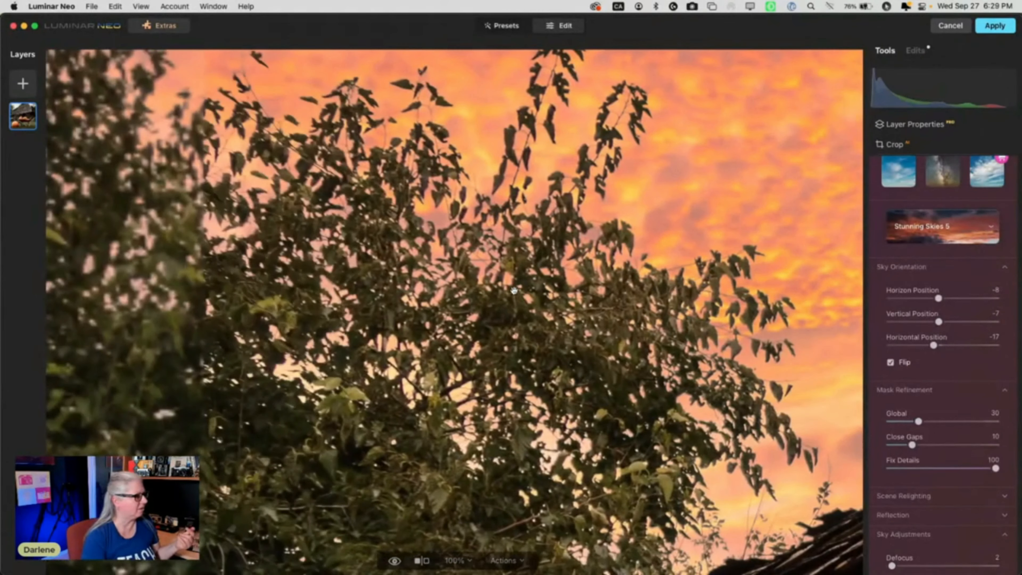
{"action": "scroll", "coordinate": [514, 291], "scroll_direction": "right", "scroll_amount": 7}
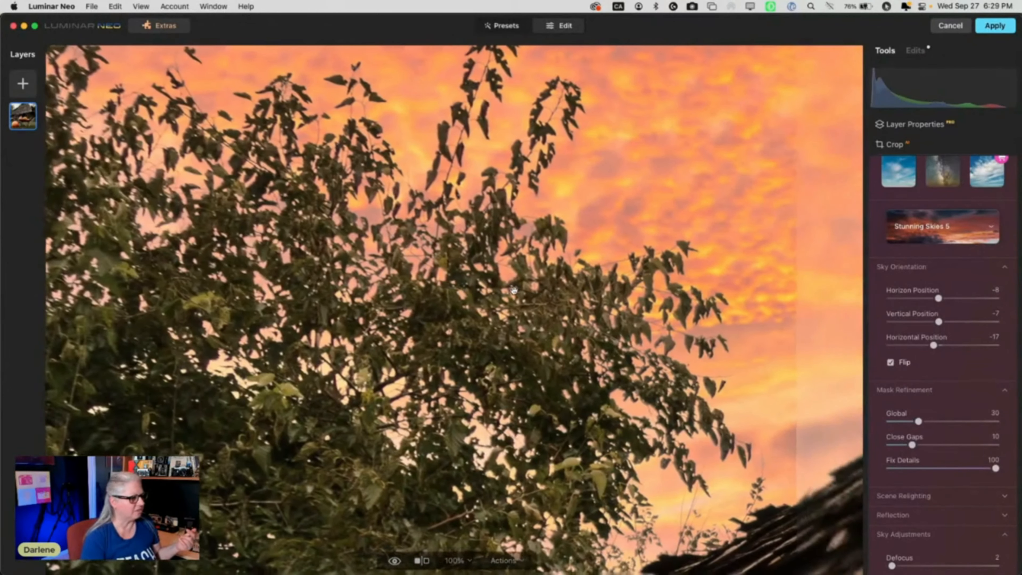
Set the sky mask's Close Gaps to 12 and check the trees on both sides of the barn.
{"action": "left_click_drag", "start_coordinate": [912, 445], "coordinate": [921, 447]}
{"action": "scroll", "coordinate": [759, 364], "scroll_direction": "down", "scroll_amount": 10}
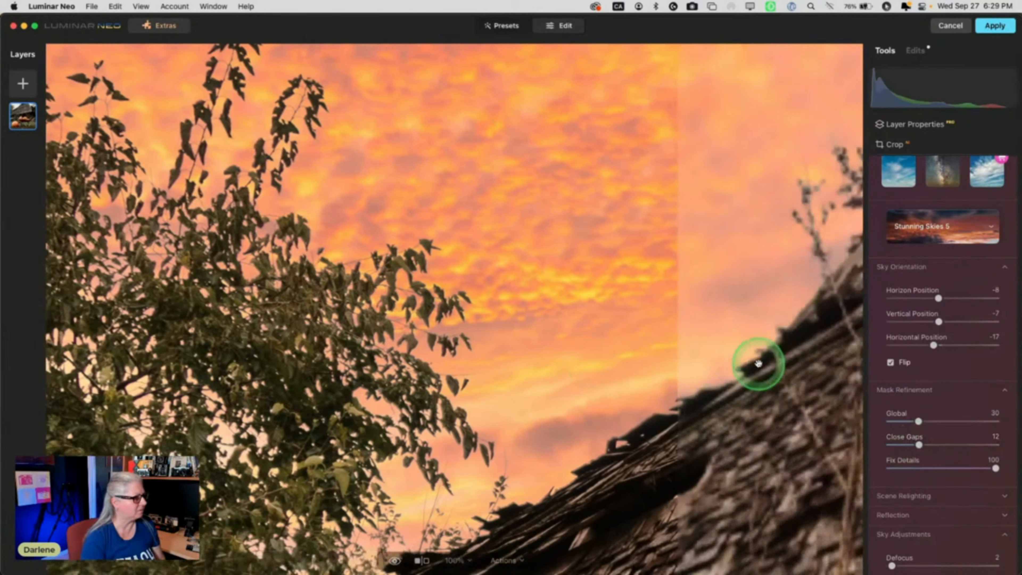
{"action": "scroll", "coordinate": [759, 363], "scroll_direction": "right", "scroll_amount": 10}
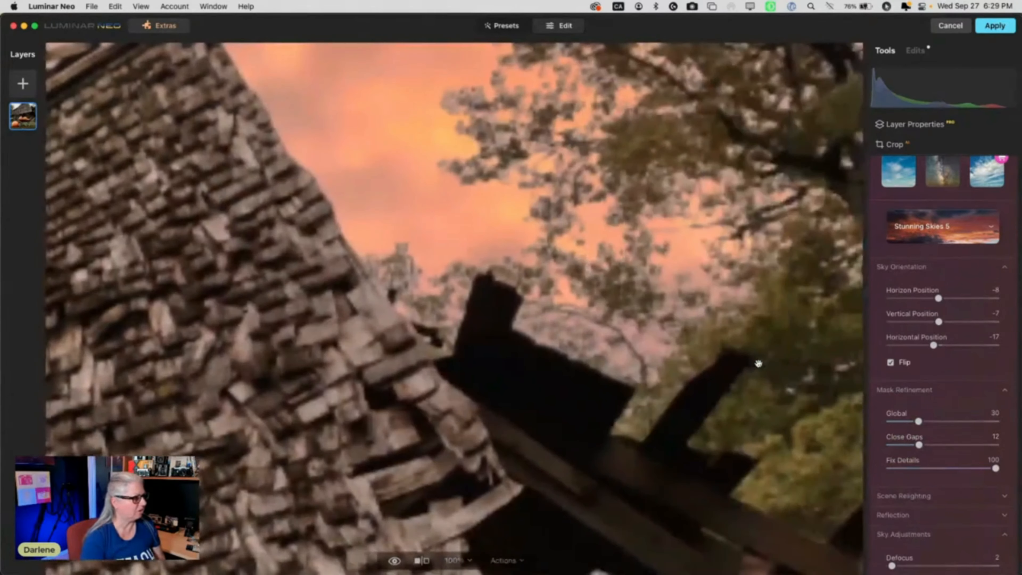
{"action": "scroll", "coordinate": [758, 363], "scroll_direction": "right", "scroll_amount": 5}
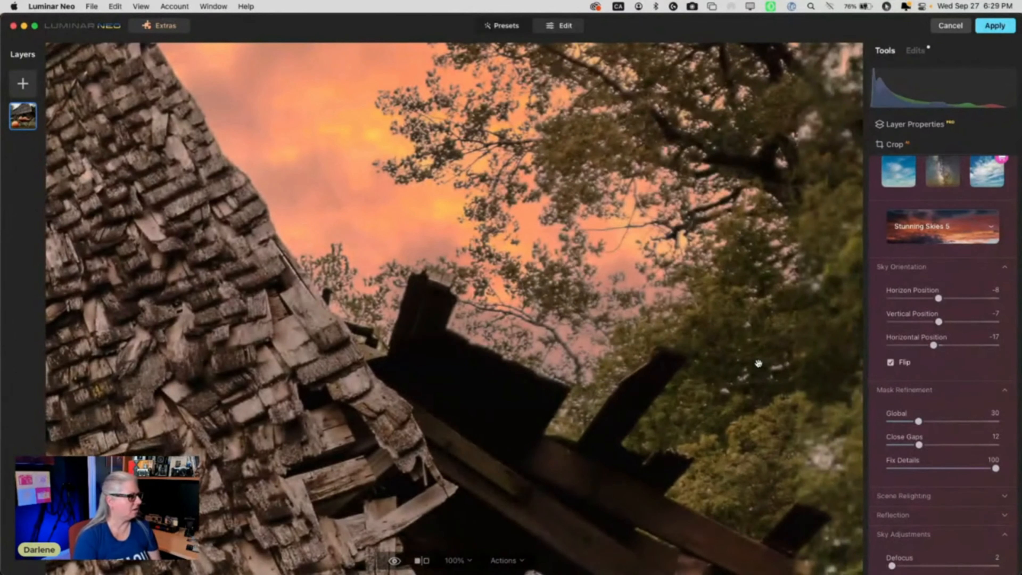
{"action": "scroll", "coordinate": [759, 364], "scroll_direction": "right", "scroll_amount": 2}
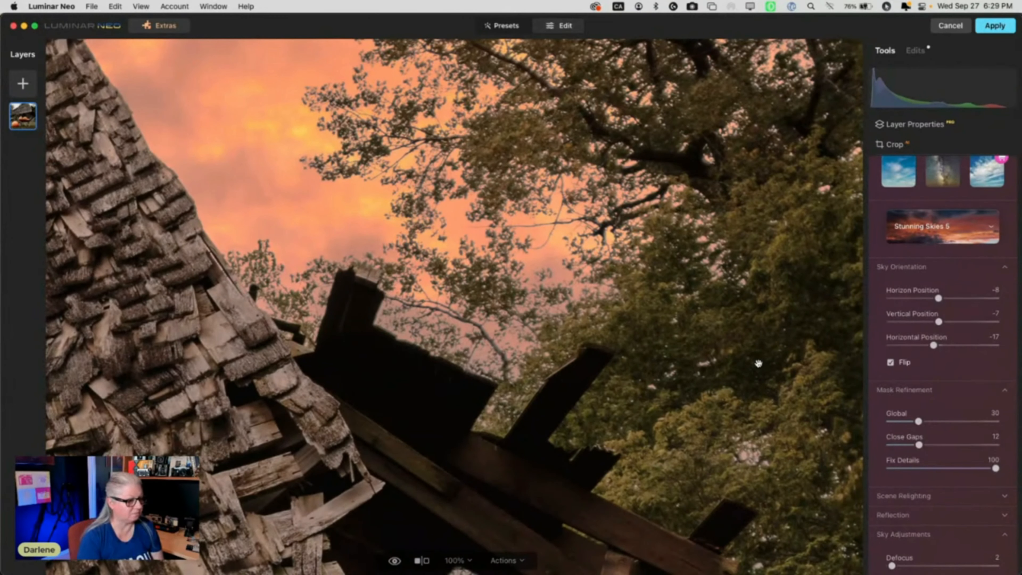
Raise the scene's Relight Strength to 42 and Relight Saturation to 67.
{"action": "left_click", "coordinate": [952, 493]}
{"action": "scroll", "coordinate": [945, 496], "scroll_direction": "down", "scroll_amount": 3}
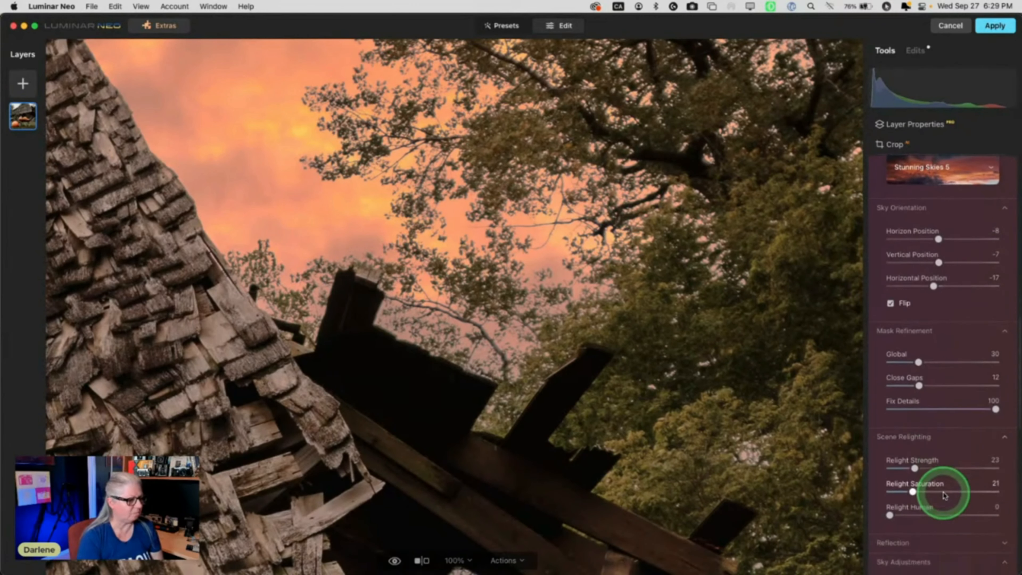
{"action": "scroll", "coordinate": [945, 496], "scroll_direction": "down", "scroll_amount": 1}
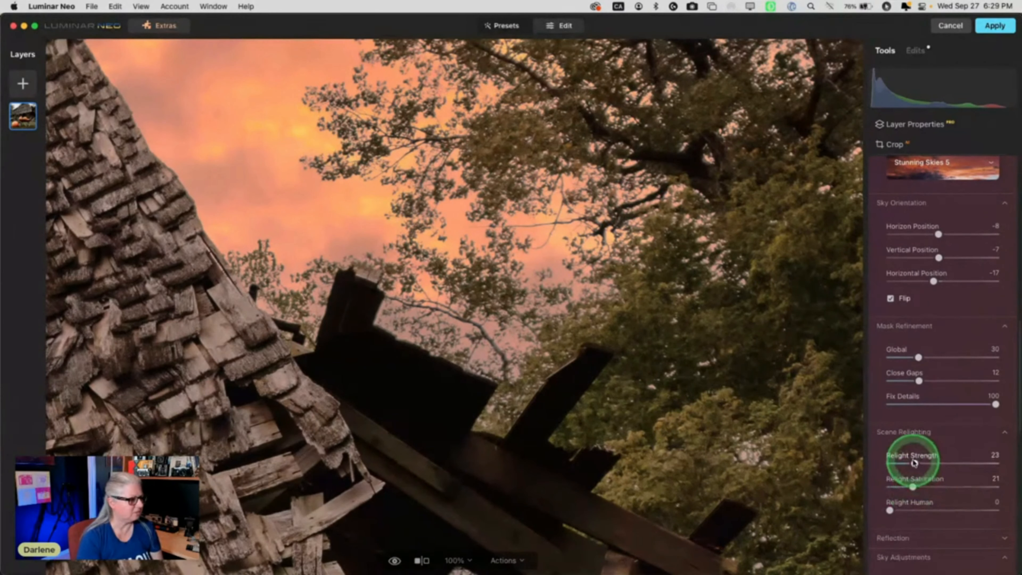
{"action": "left_click_drag", "start_coordinate": [914, 463], "coordinate": [961, 462]}
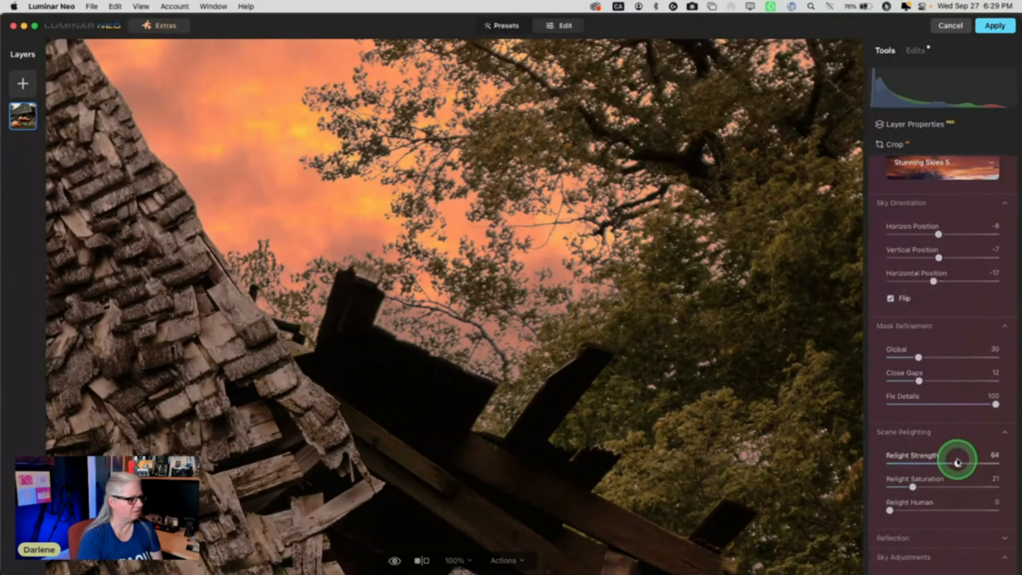
{"action": "left_click_drag", "start_coordinate": [913, 487], "coordinate": [961, 485]}
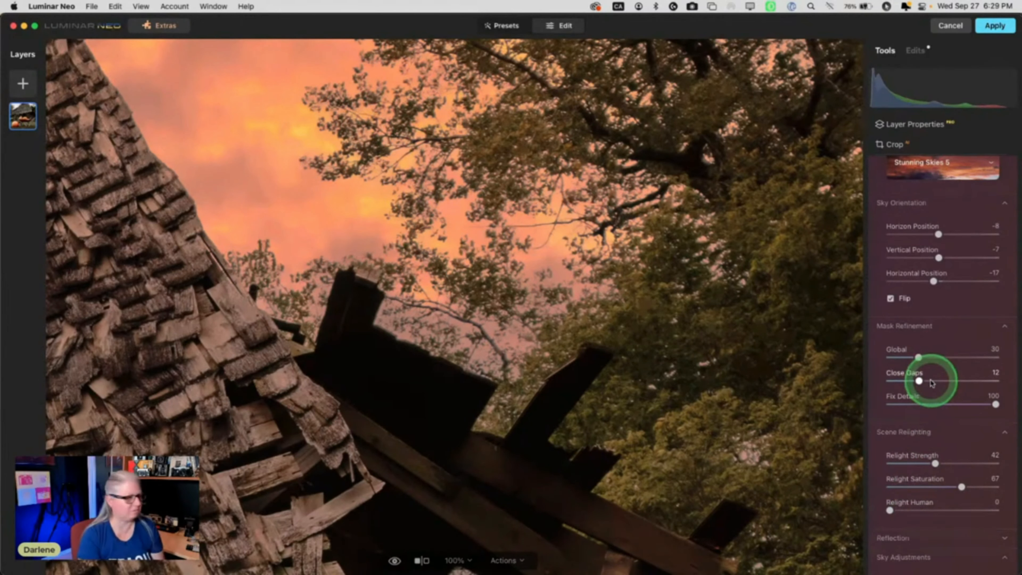
Try the sky mask's Global refinement at 100, return it to 30, and set Close Gaps to 20 before viewing the whole photo.
{"action": "left_click_drag", "start_coordinate": [919, 357], "coordinate": [999, 357]}
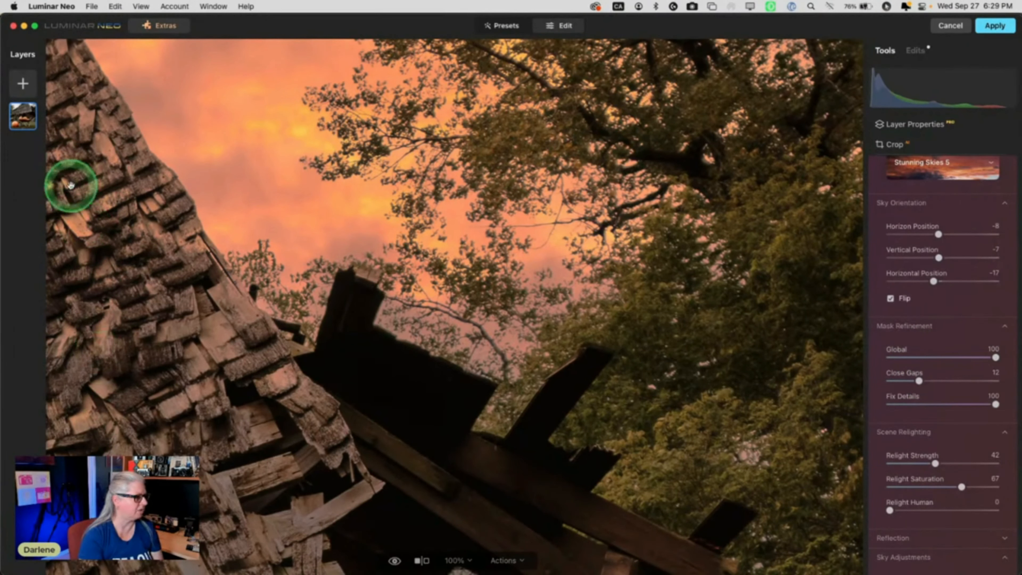
{"action": "left_click_drag", "start_coordinate": [910, 358], "coordinate": [920, 357]}
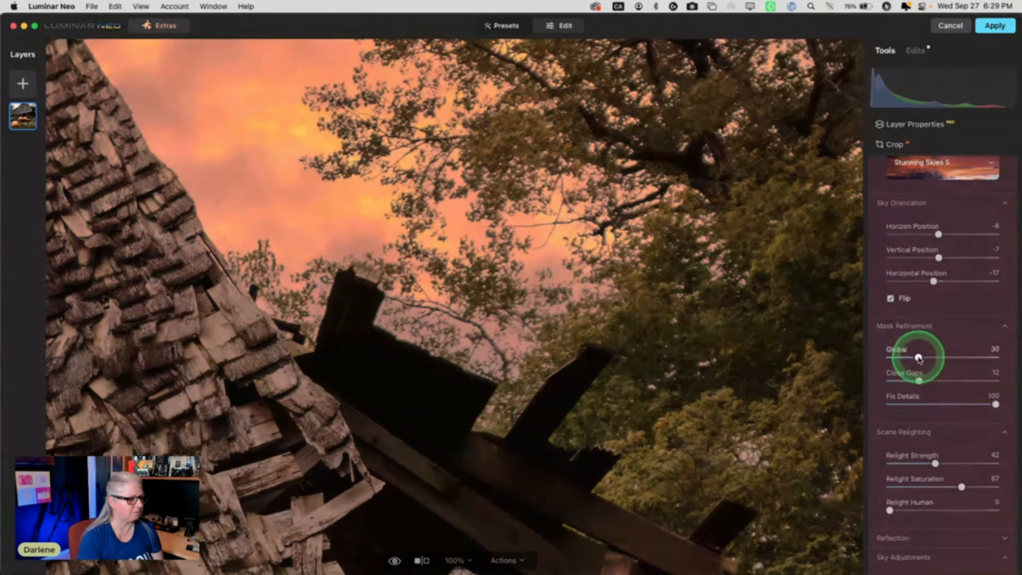
{"action": "scroll", "coordinate": [917, 358], "scroll_direction": "up", "scroll_amount": 2}
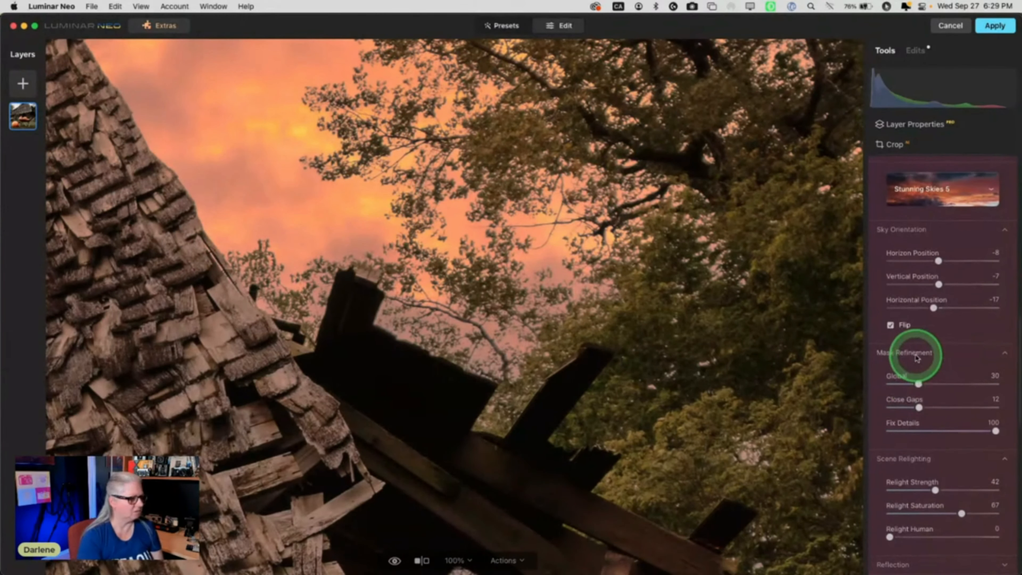
{"action": "left_click_drag", "start_coordinate": [918, 407], "coordinate": [990, 407]}
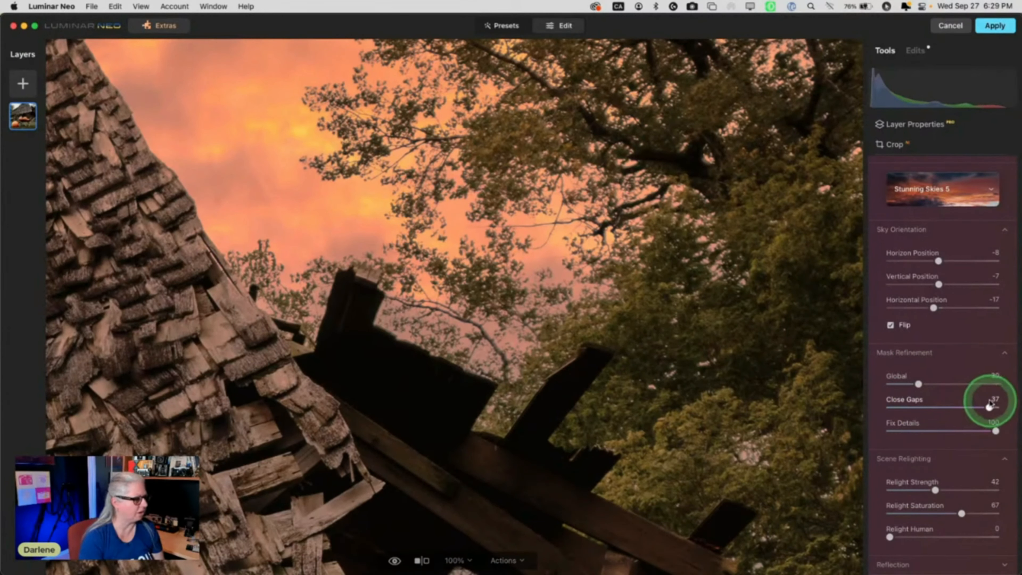
{"action": "left_click_drag", "start_coordinate": [990, 407], "coordinate": [942, 407]}
{"action": "left_click", "coordinate": [629, 356]}
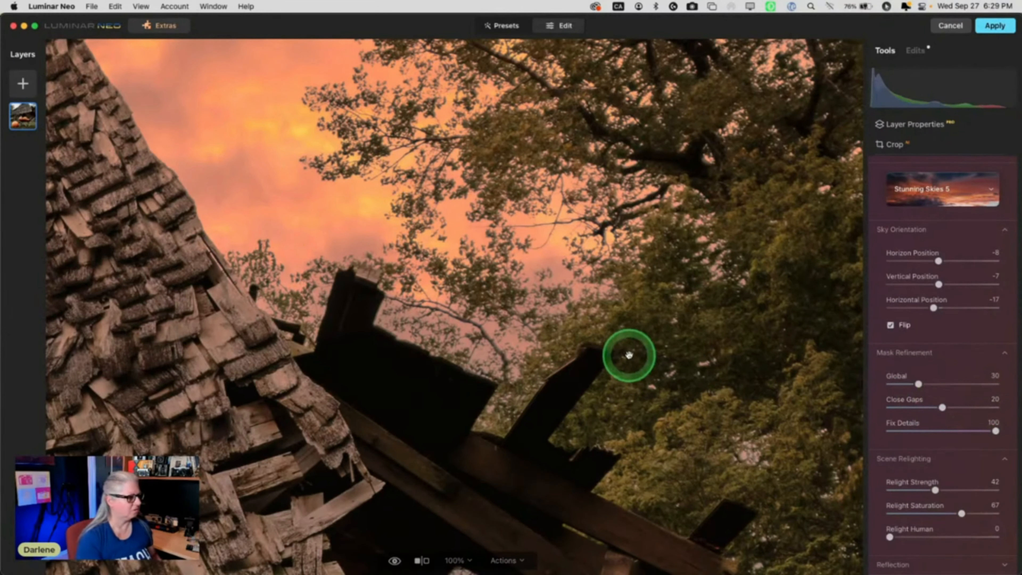
{"action": "left_click", "coordinate": [628, 353]}
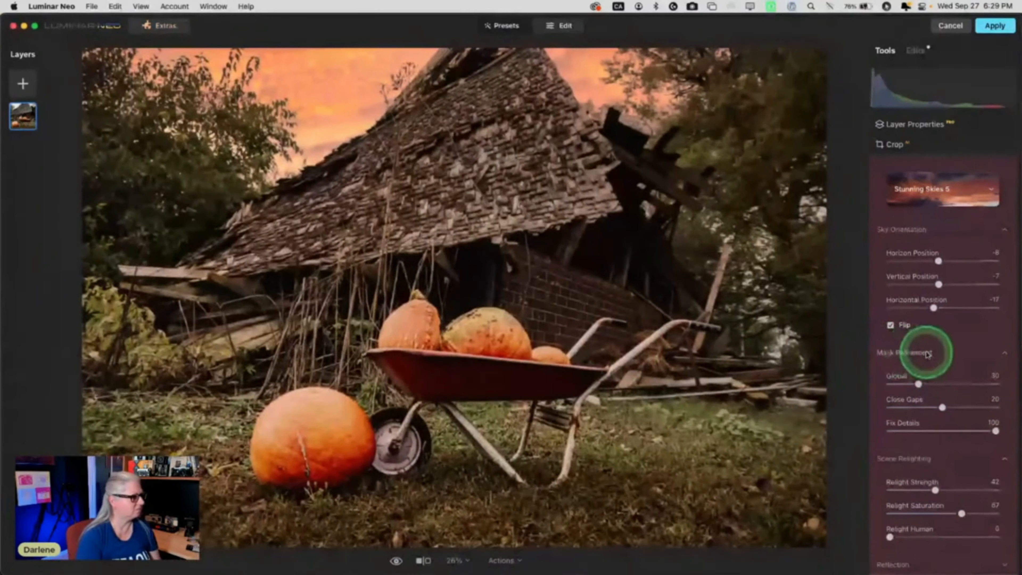
Adjust the replaced sky to Atmospheric Haze 0, Warmth 34 and Brightness 39.
{"action": "scroll", "coordinate": [927, 353], "scroll_direction": "down", "scroll_amount": 7}
{"action": "scroll", "coordinate": [927, 353], "scroll_direction": "down", "scroll_amount": 15}
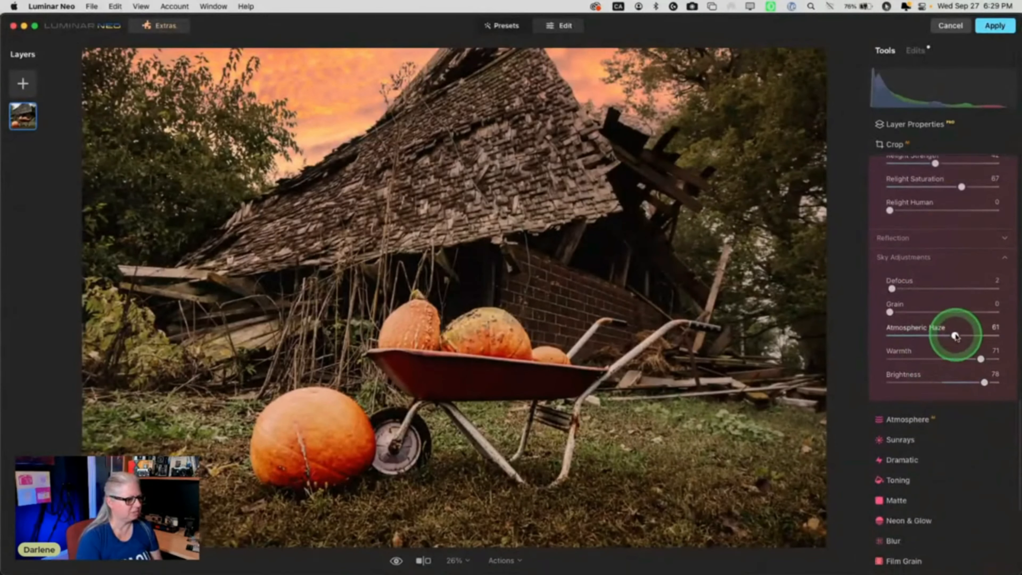
{"action": "left_click_drag", "start_coordinate": [953, 337], "coordinate": [830, 331]}
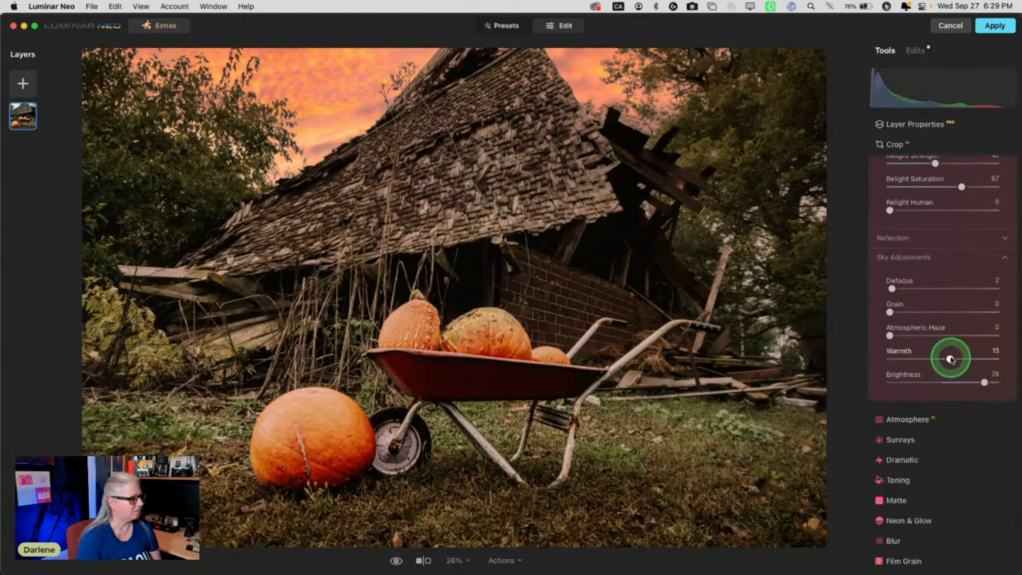
{"action": "left_click_drag", "start_coordinate": [954, 360], "coordinate": [963, 383]}
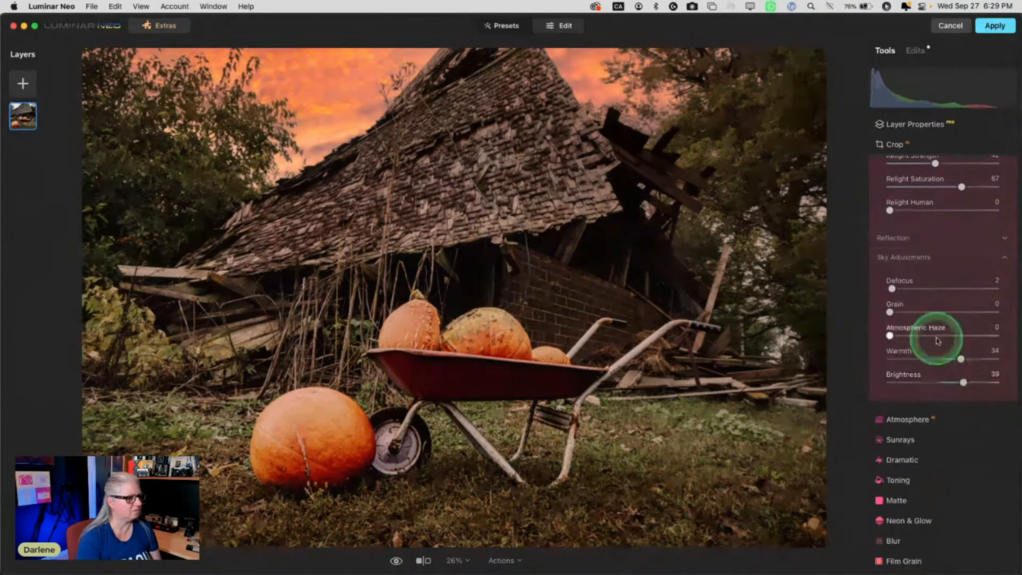
Reduce the scene's Relight Strength to 21 and Relight Saturation to 40.
{"action": "scroll", "coordinate": [912, 237], "scroll_direction": "up", "scroll_amount": 3}
{"action": "left_click", "coordinate": [913, 237]}
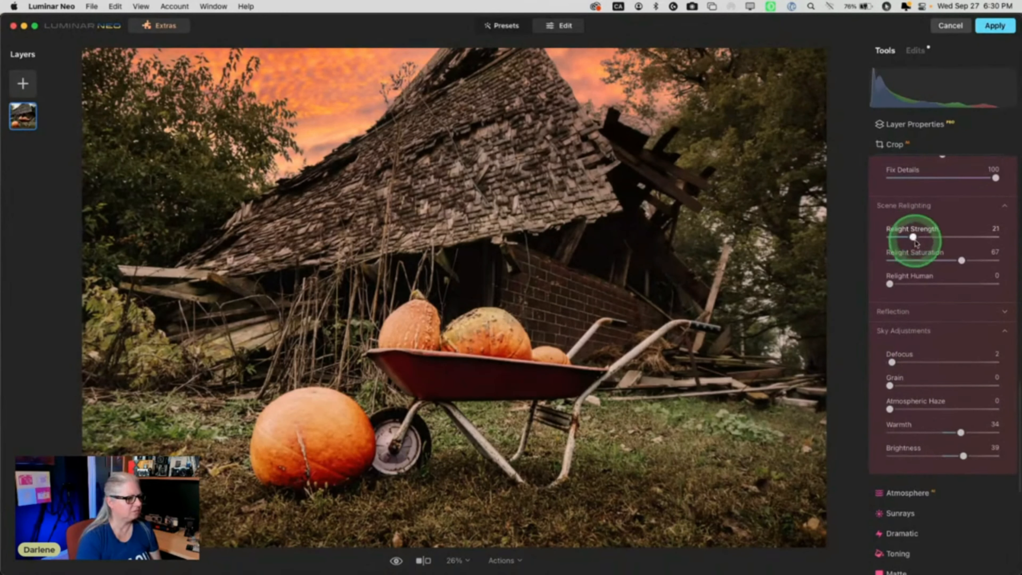
{"action": "left_click_drag", "start_coordinate": [926, 261], "coordinate": [933, 261]}
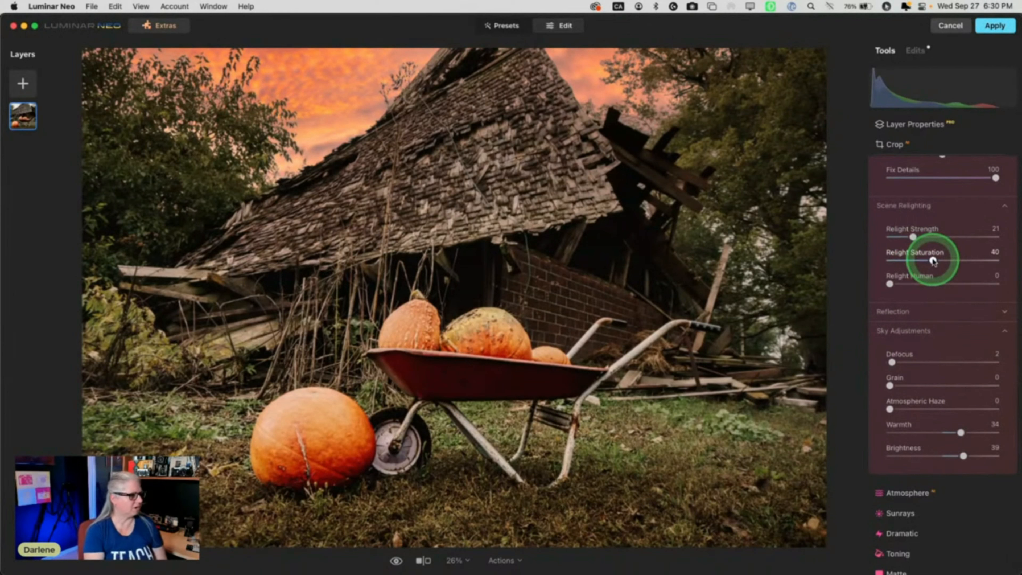
Collapse the Mask Refinement settings, close the Sky tool and compare the edited photo with its original.
{"action": "scroll", "coordinate": [975, 212], "scroll_direction": "up", "scroll_amount": 5}
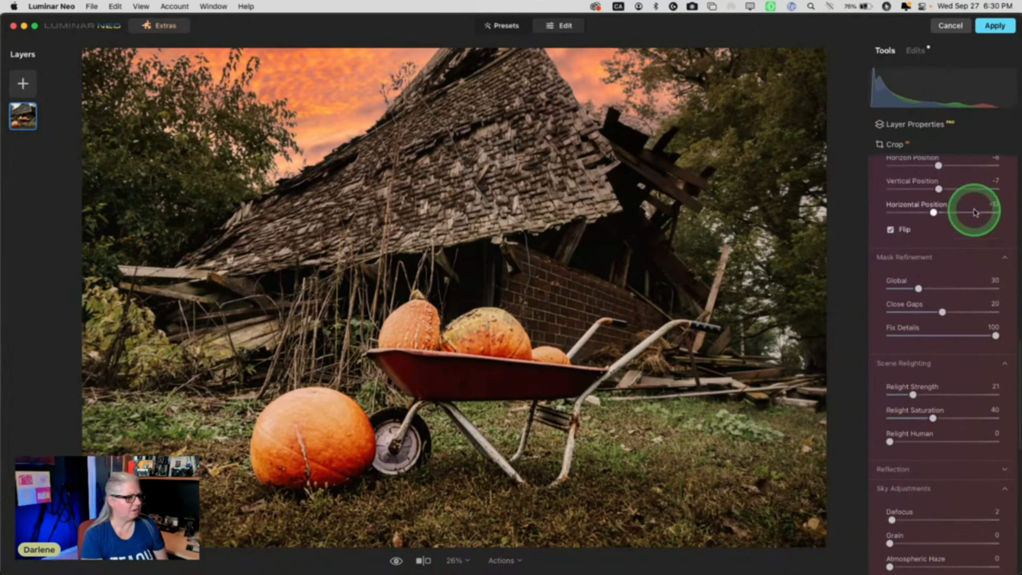
{"action": "left_click", "coordinate": [954, 257]}
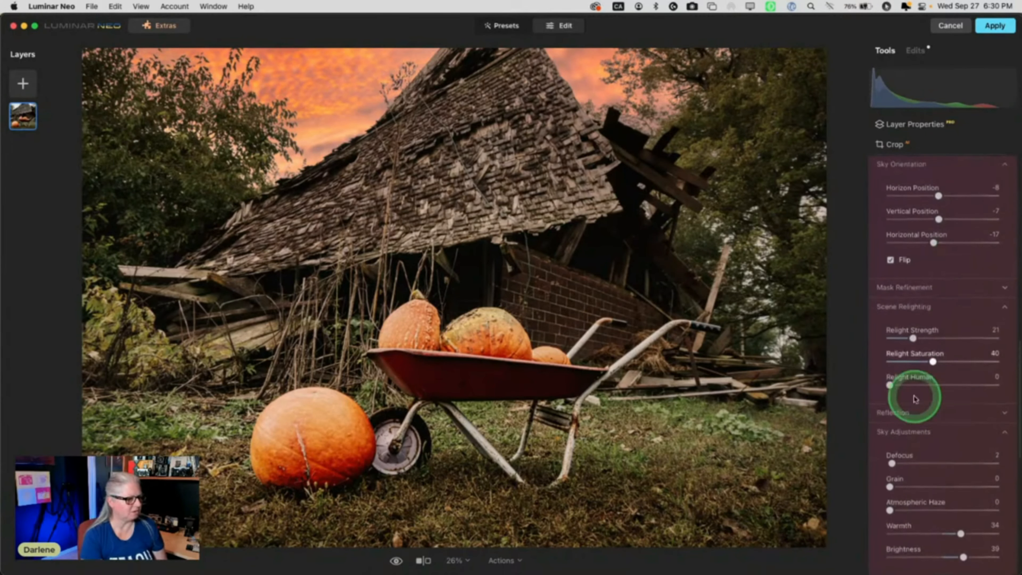
{"action": "scroll", "coordinate": [926, 346], "scroll_direction": "up", "scroll_amount": 5}
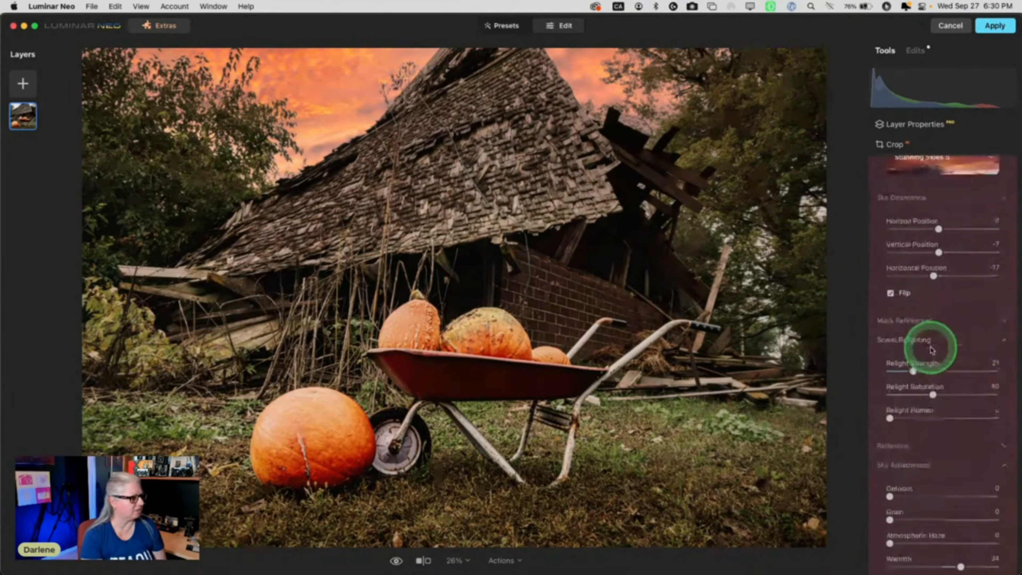
{"action": "scroll", "coordinate": [946, 297], "scroll_direction": "up", "scroll_amount": 1}
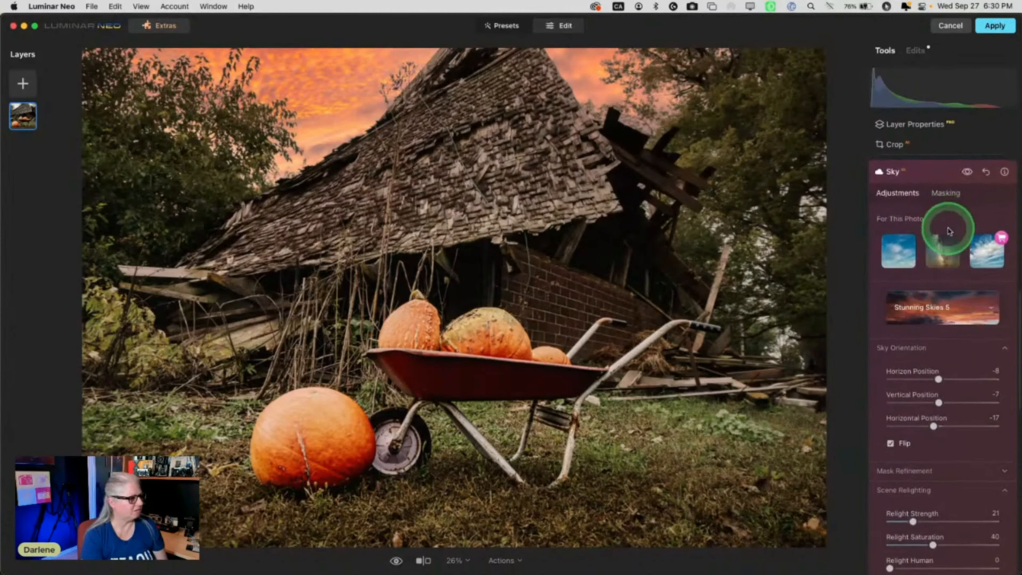
{"action": "left_click", "coordinate": [938, 177]}
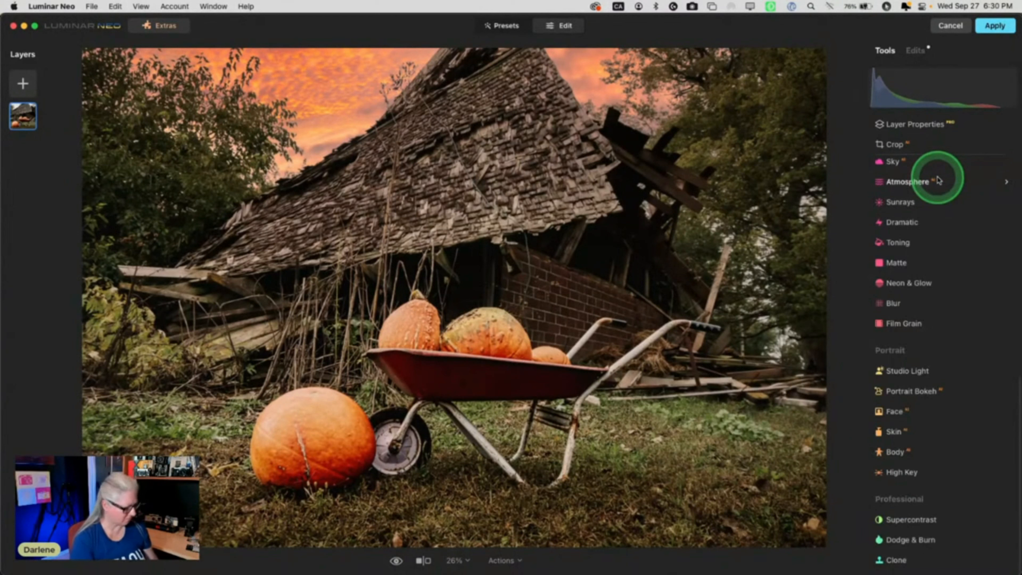
{"action": "key", "text": "backslash"}
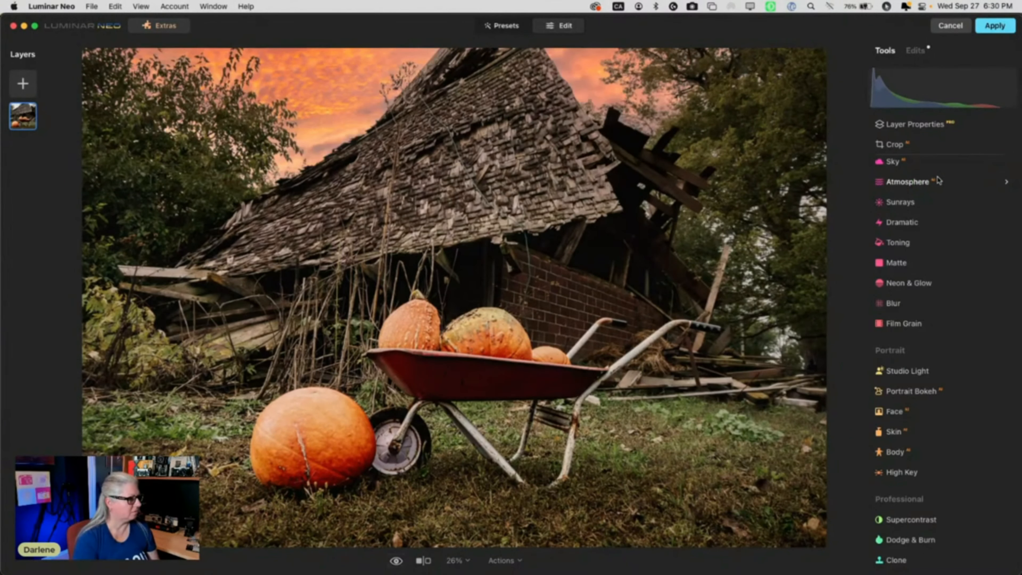
Add a dark vignette to the photo with Amount -65.
{"action": "scroll", "coordinate": [925, 257], "scroll_direction": "up", "scroll_amount": 10}
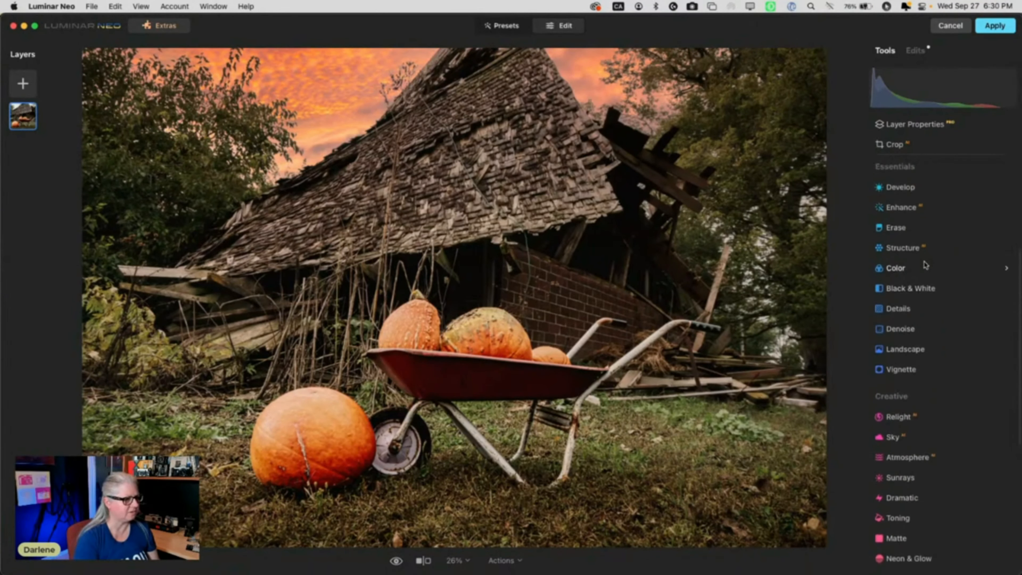
{"action": "left_click", "coordinate": [919, 437]}
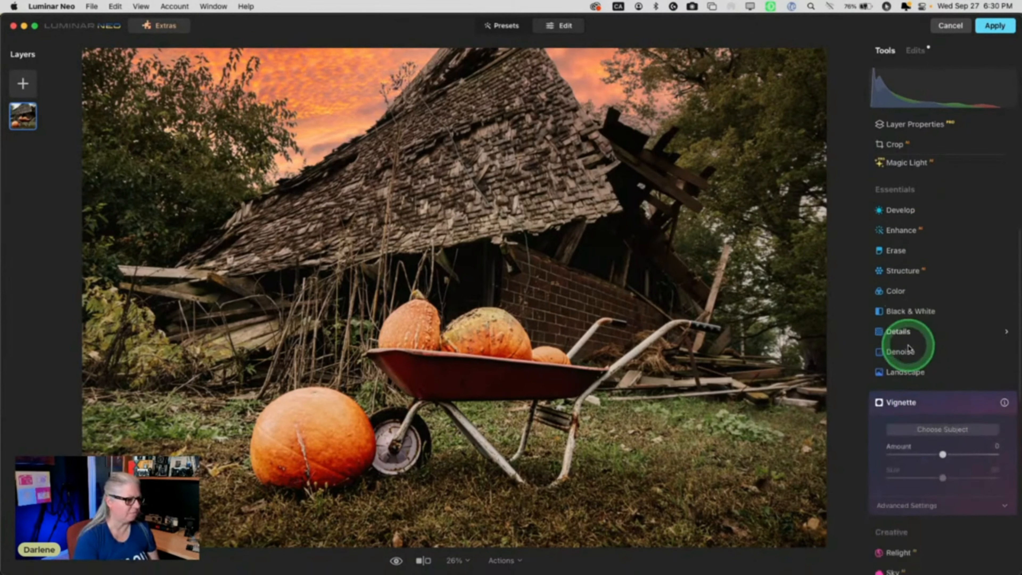
{"action": "left_click_drag", "start_coordinate": [942, 329], "coordinate": [908, 330]}
Shape the vignette with Feather -100, Roundness 29 and Size 24 in the advanced settings.
{"action": "left_click", "coordinate": [908, 379]}
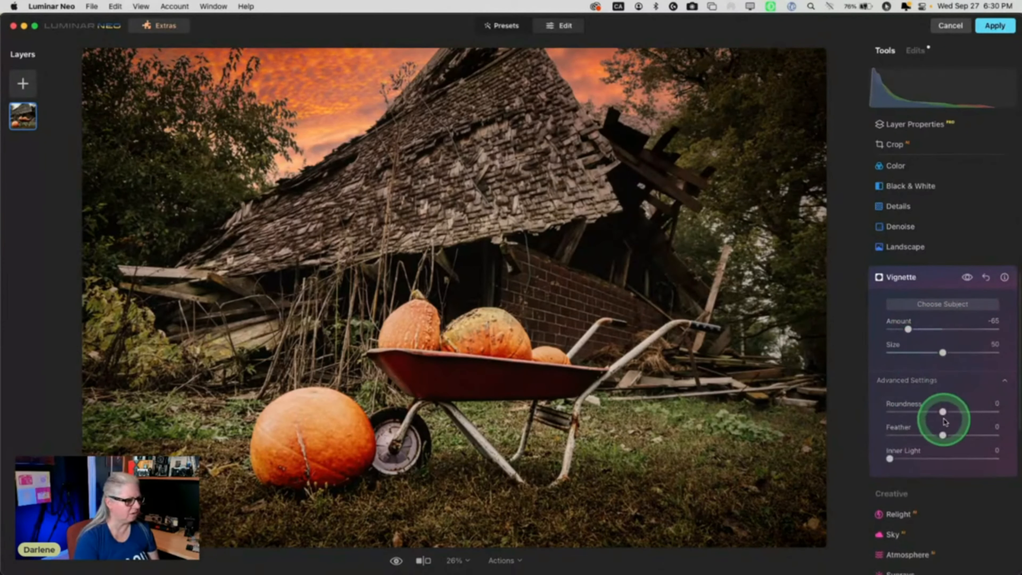
{"action": "left_click_drag", "start_coordinate": [943, 436], "coordinate": [889, 436]}
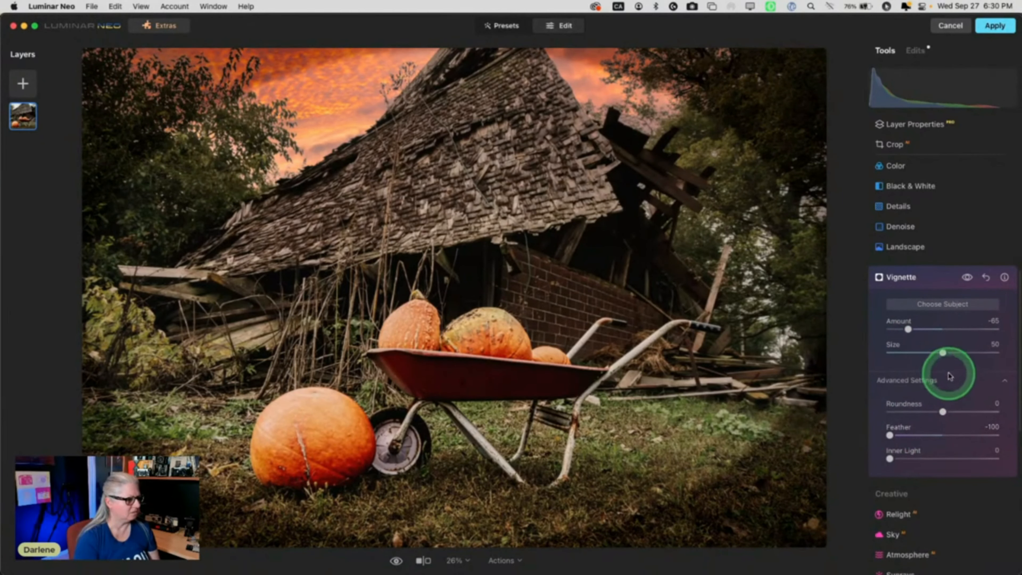
{"action": "left_click_drag", "start_coordinate": [943, 411], "coordinate": [958, 412]}
{"action": "left_click_drag", "start_coordinate": [942, 353], "coordinate": [916, 353]}
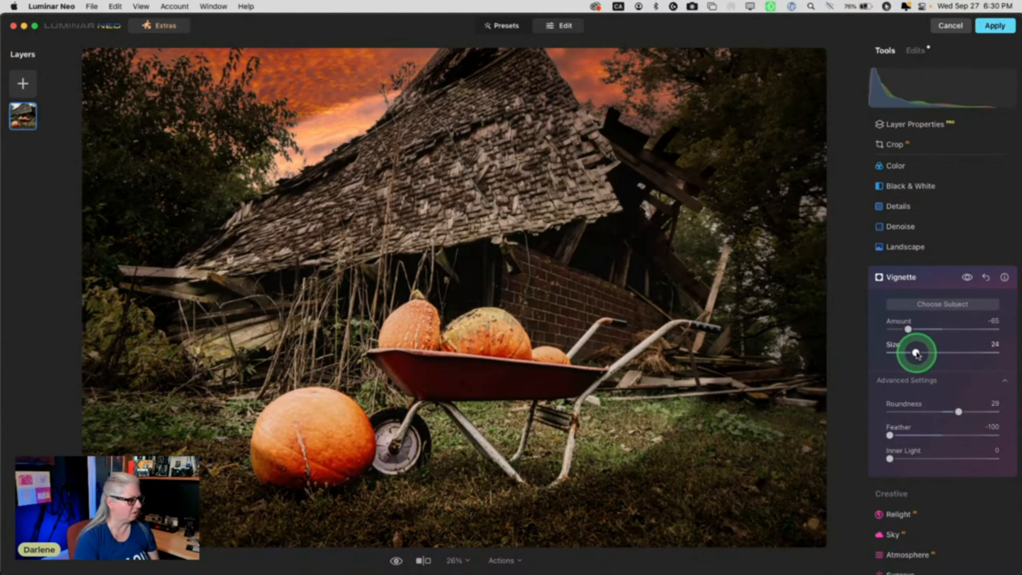
{"action": "left_click_drag", "start_coordinate": [536, 387], "coordinate": [481, 390]}
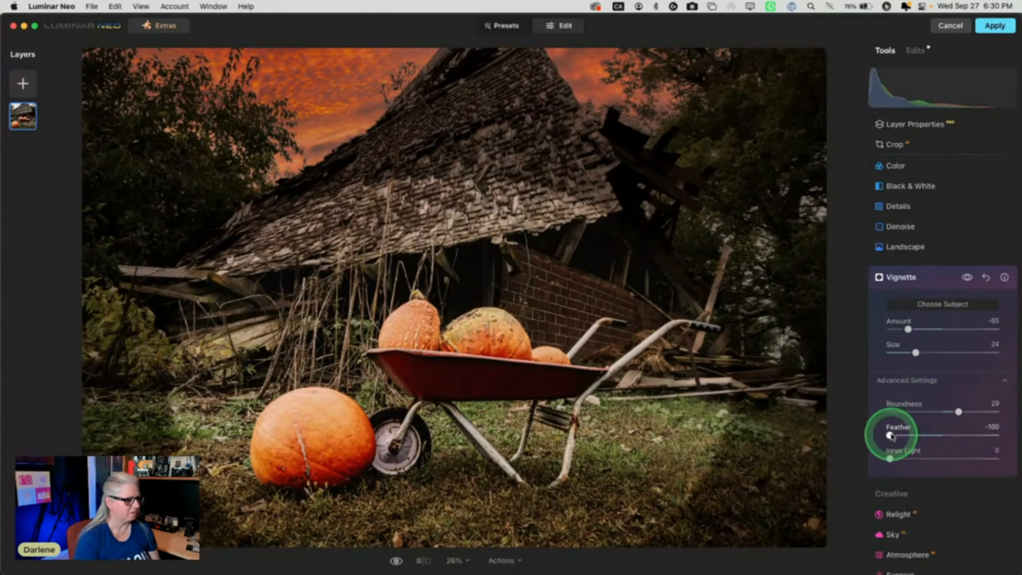
Soften the vignette's edge to Feather 75, reduce its darkening strength and close the tool.
{"action": "left_click_drag", "start_coordinate": [890, 436], "coordinate": [959, 436]}
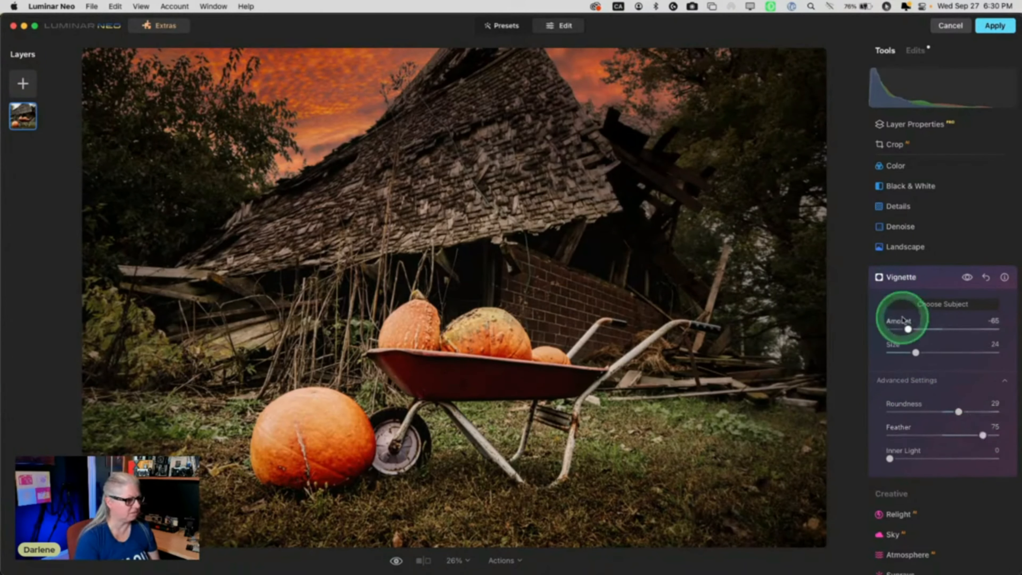
{"action": "mouse_move", "coordinate": [913, 320]}
{"action": "left_mouse_down"}
{"action": "mouse_move", "coordinate": [934, 324]}
{"action": "mouse_move", "coordinate": [922, 326]}
{"action": "left_mouse_up"}
{"action": "left_click", "coordinate": [930, 281]}
Add a subtle Mystical effect to the whole photo and close the tool.
{"action": "scroll", "coordinate": [931, 282], "scroll_direction": "up", "scroll_amount": 8}
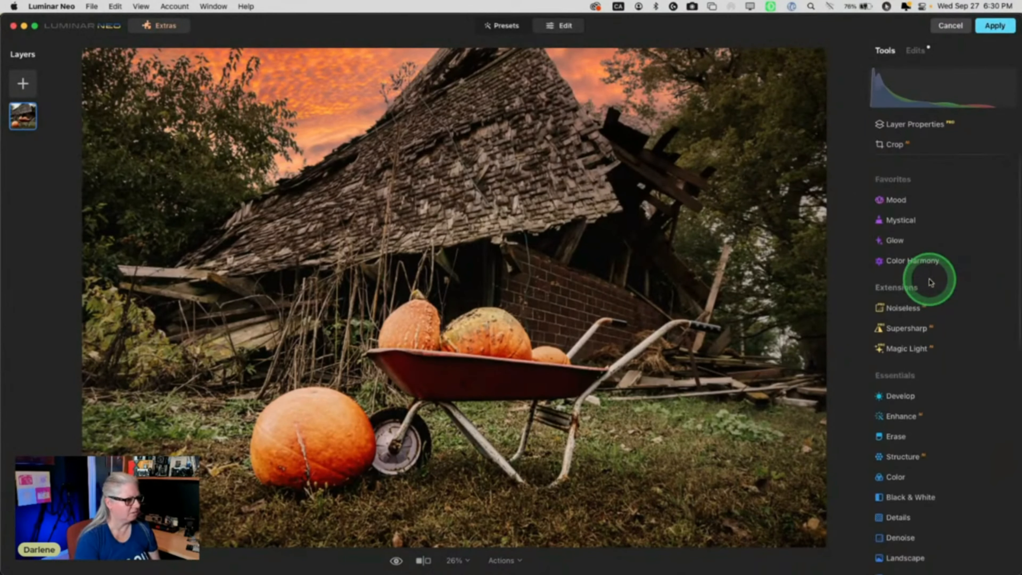
{"action": "left_click", "coordinate": [921, 220]}
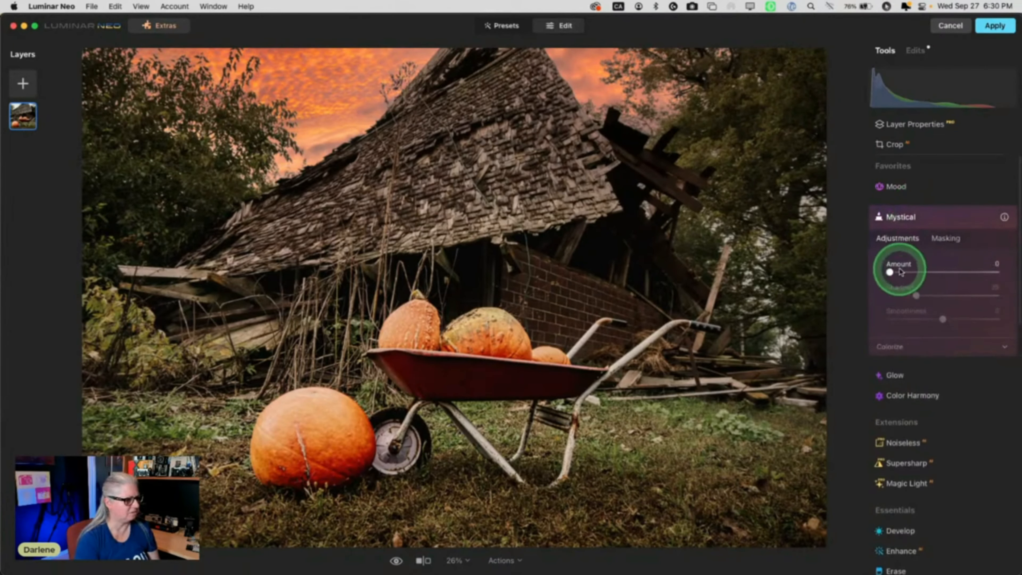
{"action": "left_click_drag", "start_coordinate": [901, 273], "coordinate": [916, 274]}
{"action": "left_click", "coordinate": [901, 217]}
Apply all the edits to the photo and switch back to Lightroom Classic.
{"action": "left_click", "coordinate": [994, 26]}
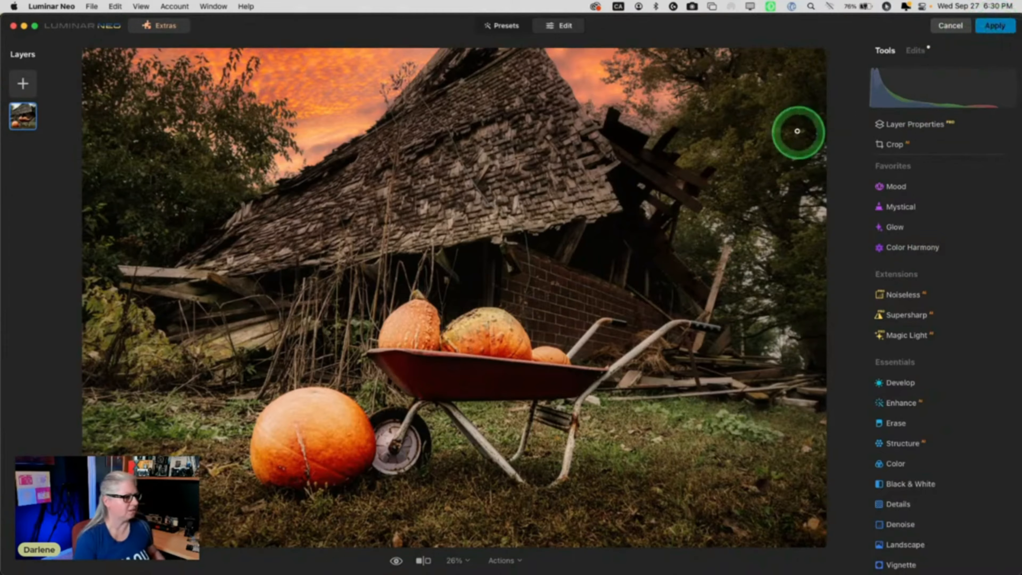
{"action": "key", "text": "super+Tab"}
{"action": "key", "text": "super+Tab"}
{"action": "key", "text": "super+Tab"}
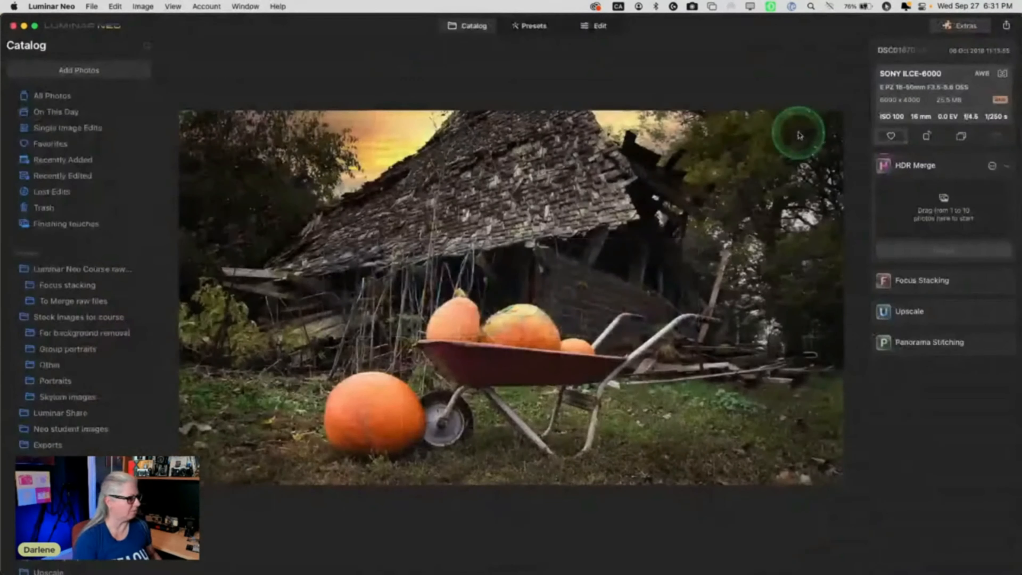